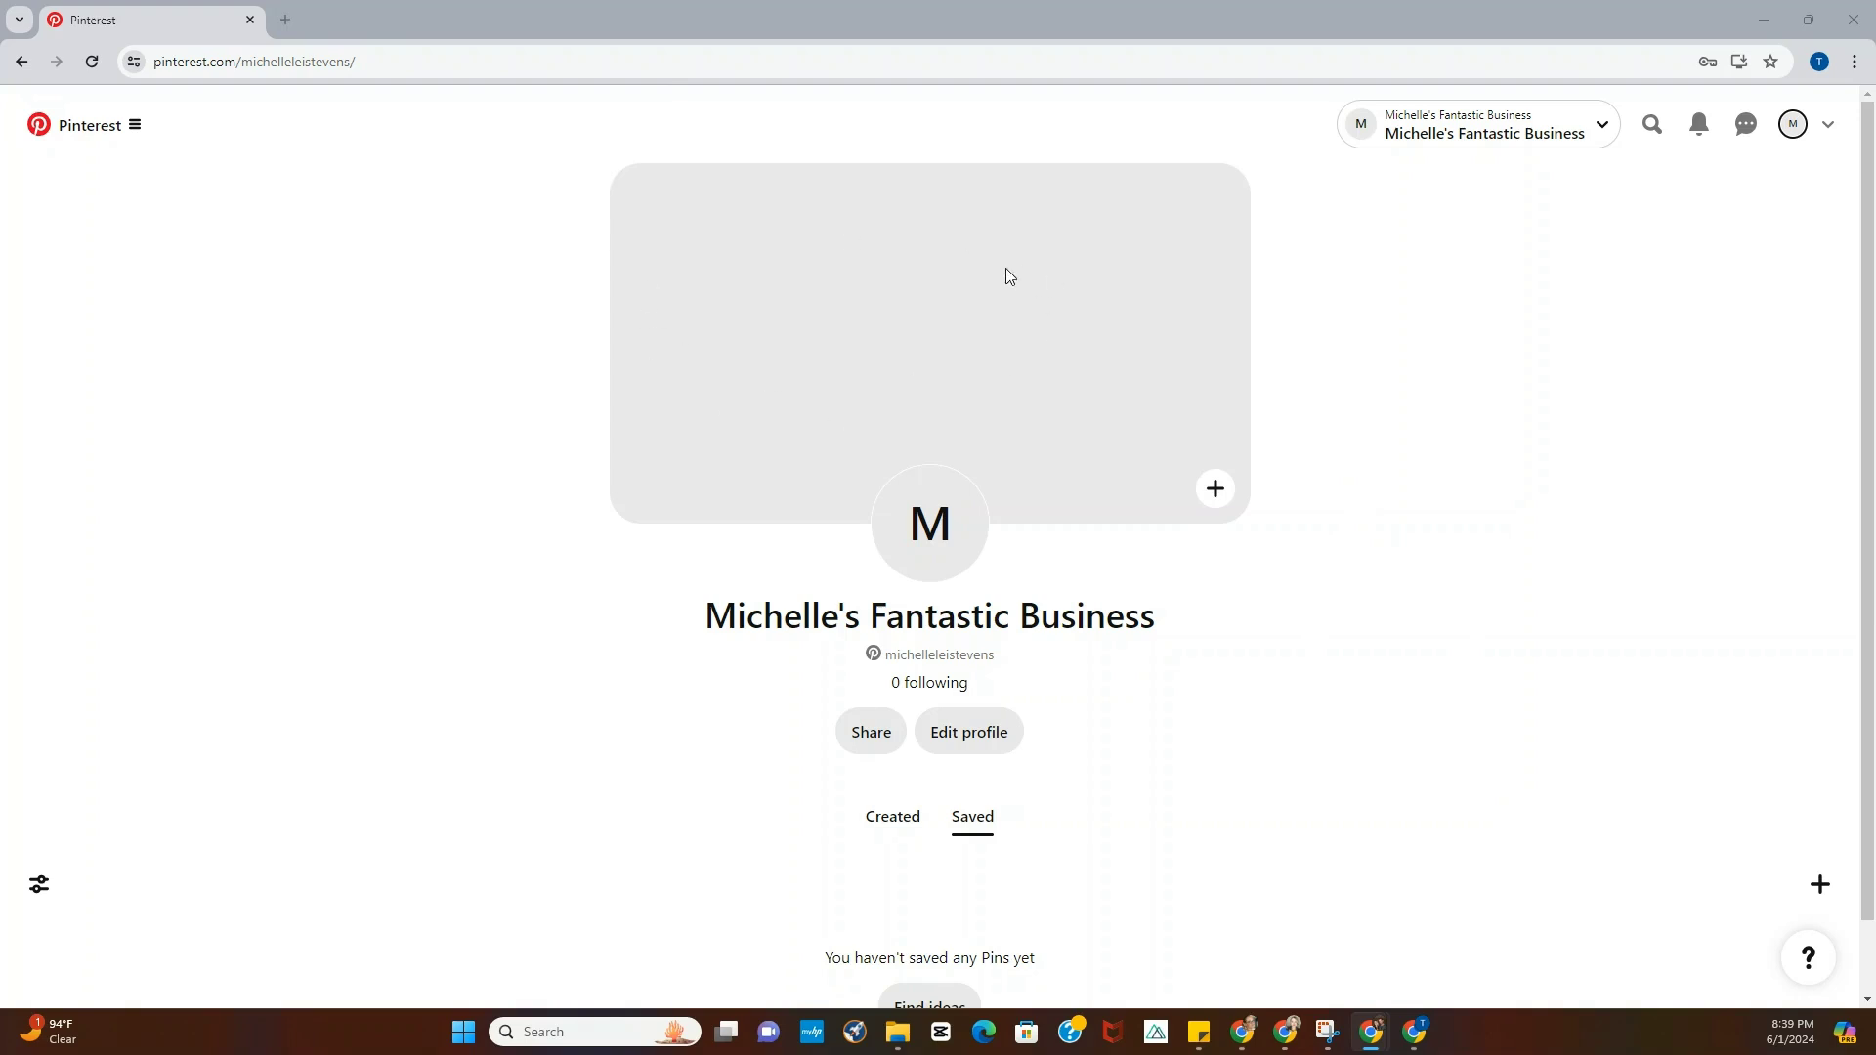
Upload 'Untitled design (3)' from Downloads as the profile cover and accept the crop
left_click(1211, 491)
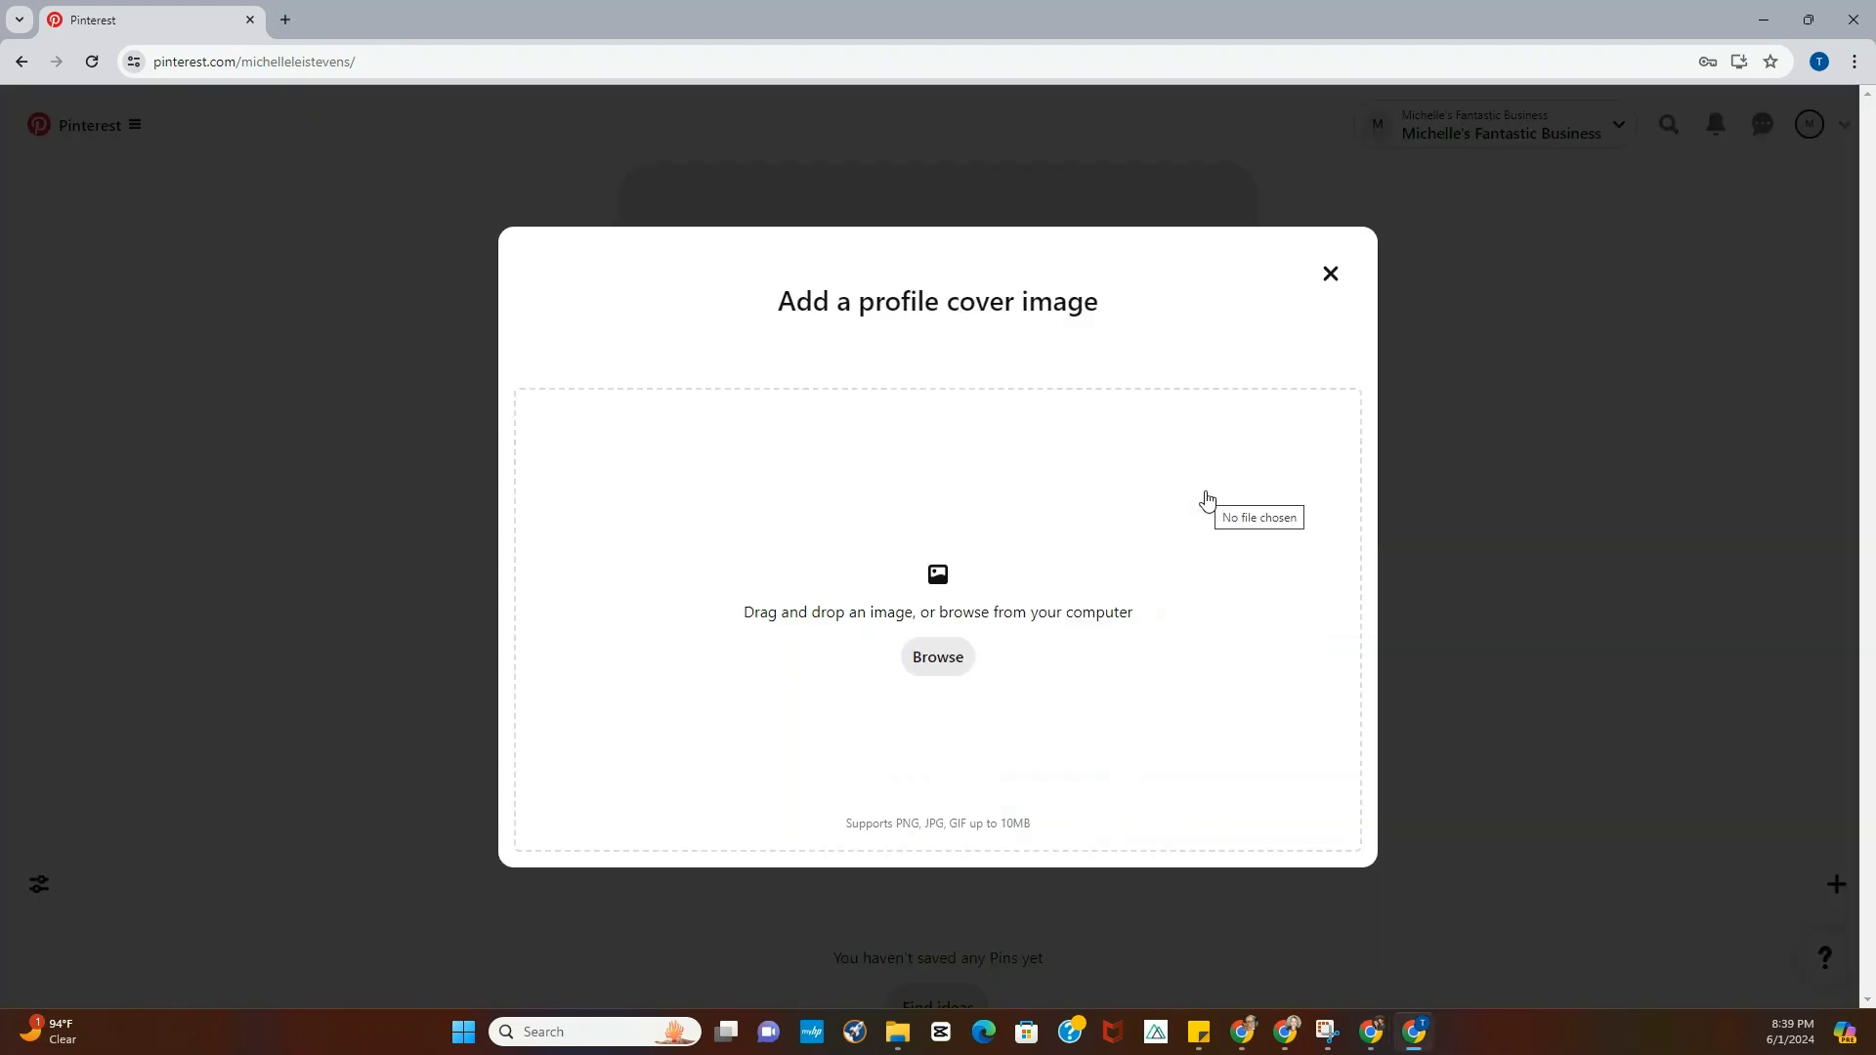
left_click(940, 668)
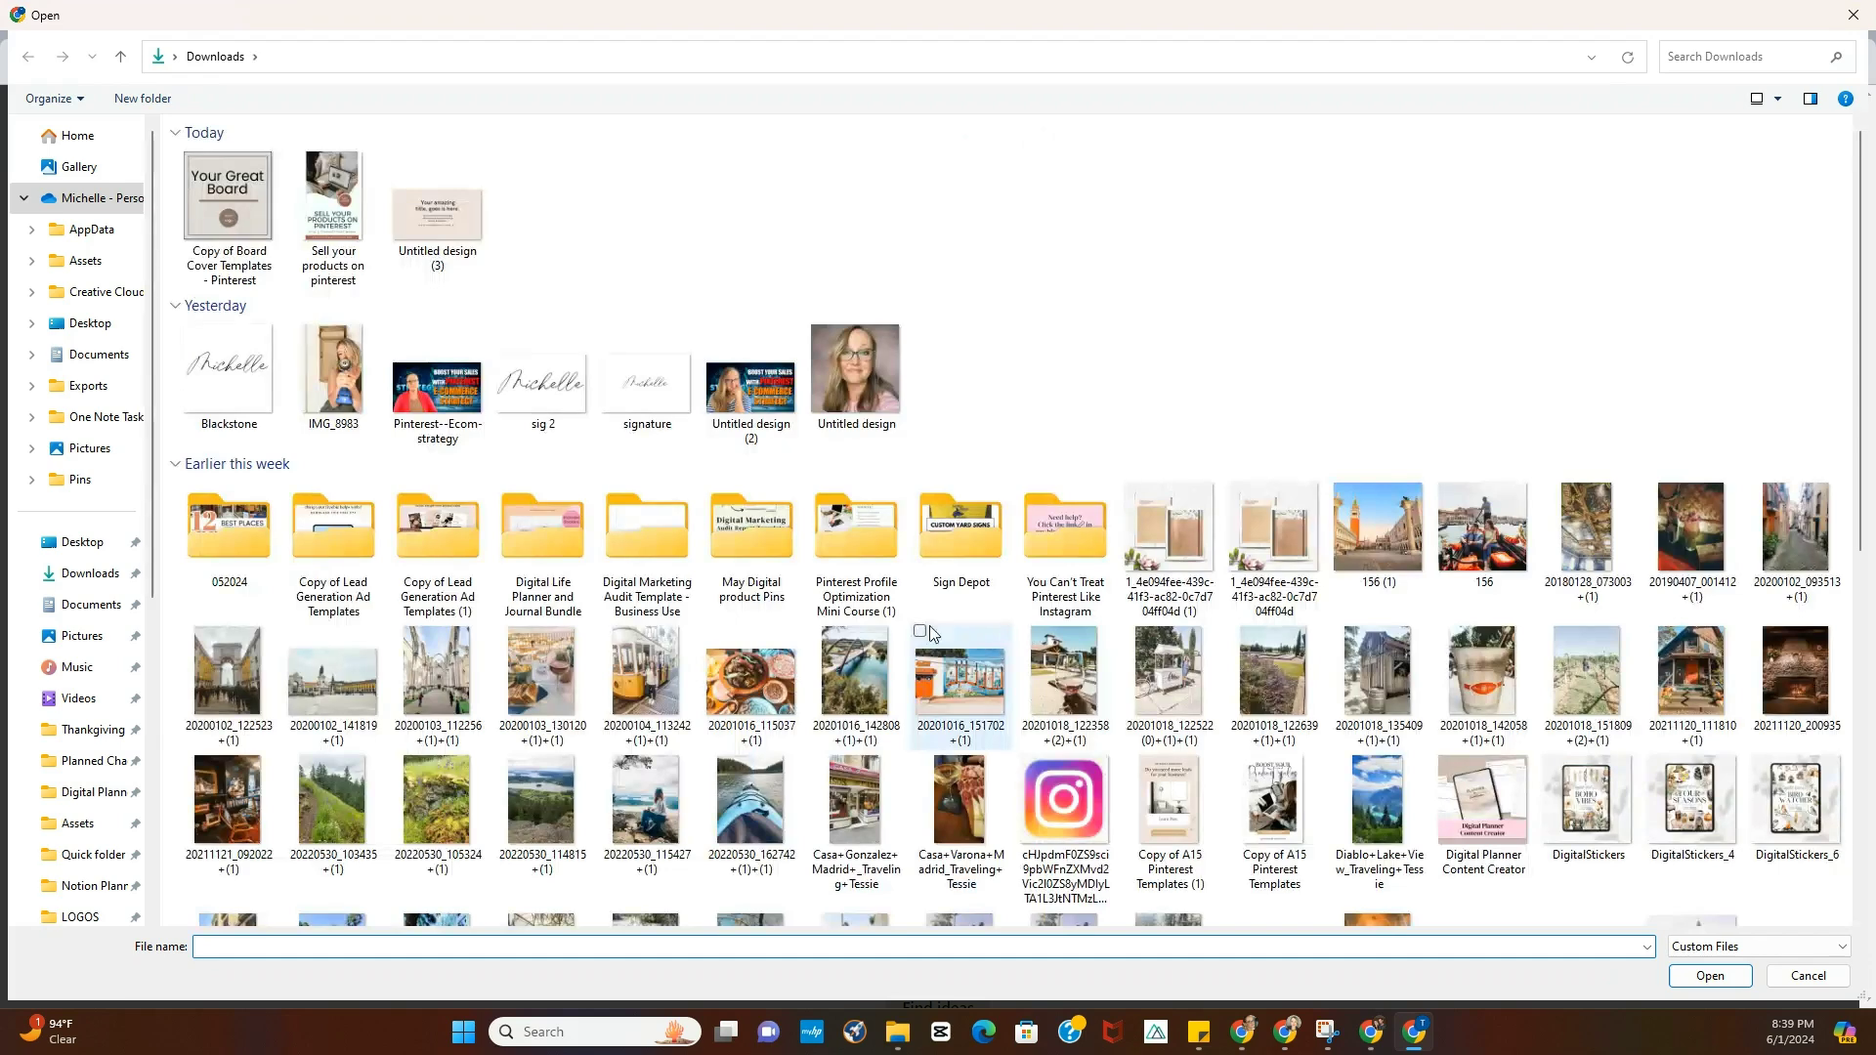
left_click(418, 212)
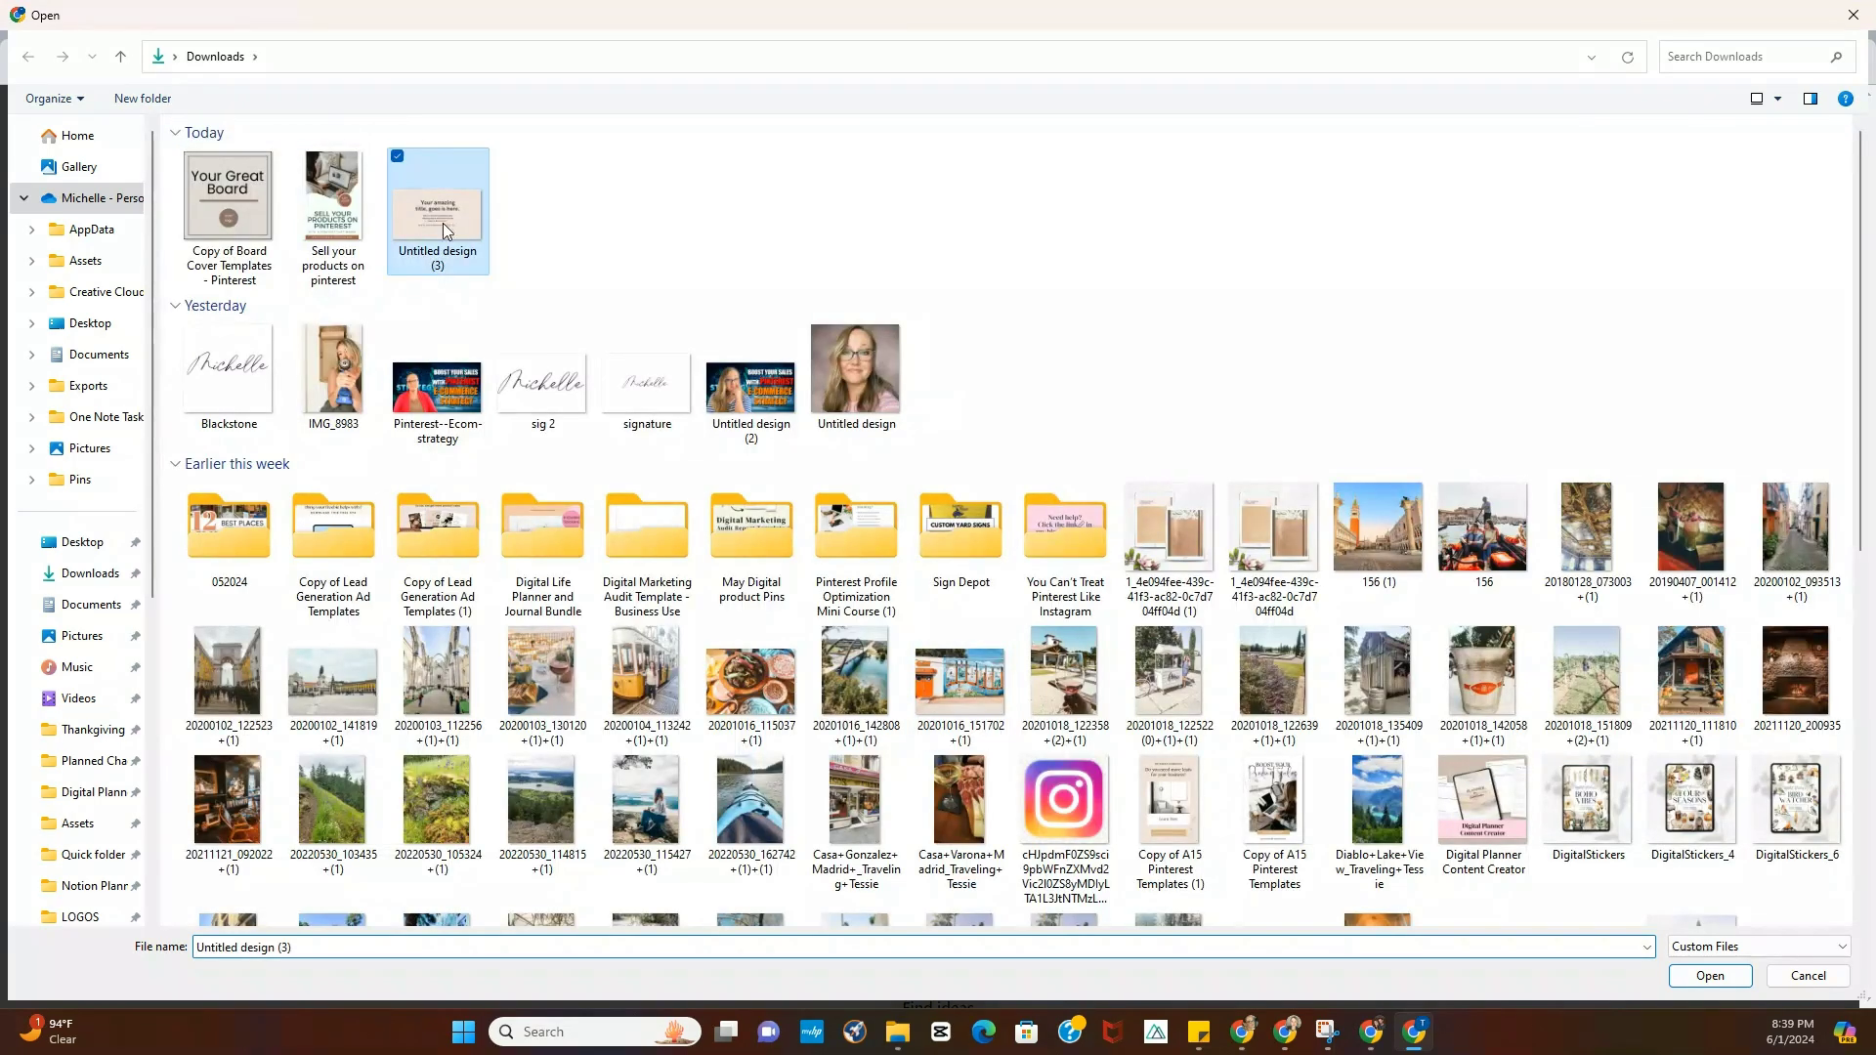
left_click(1687, 977)
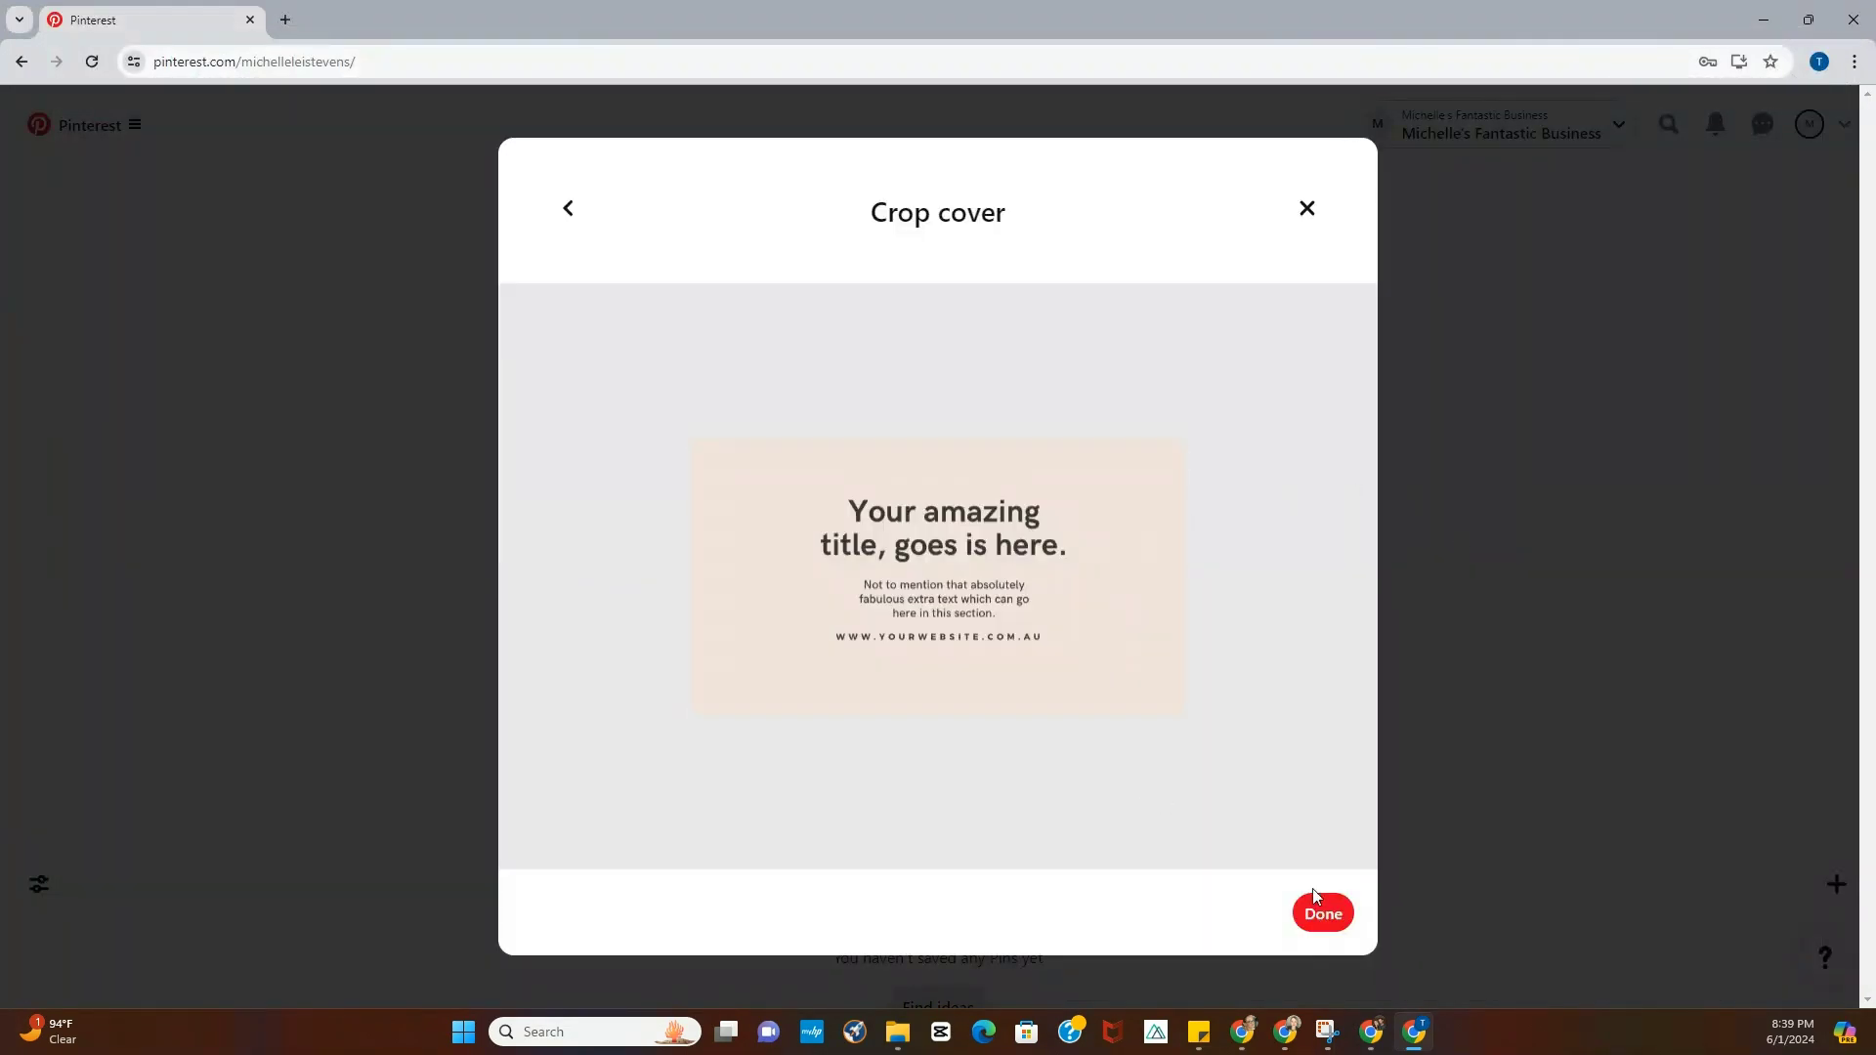
left_click(1326, 915)
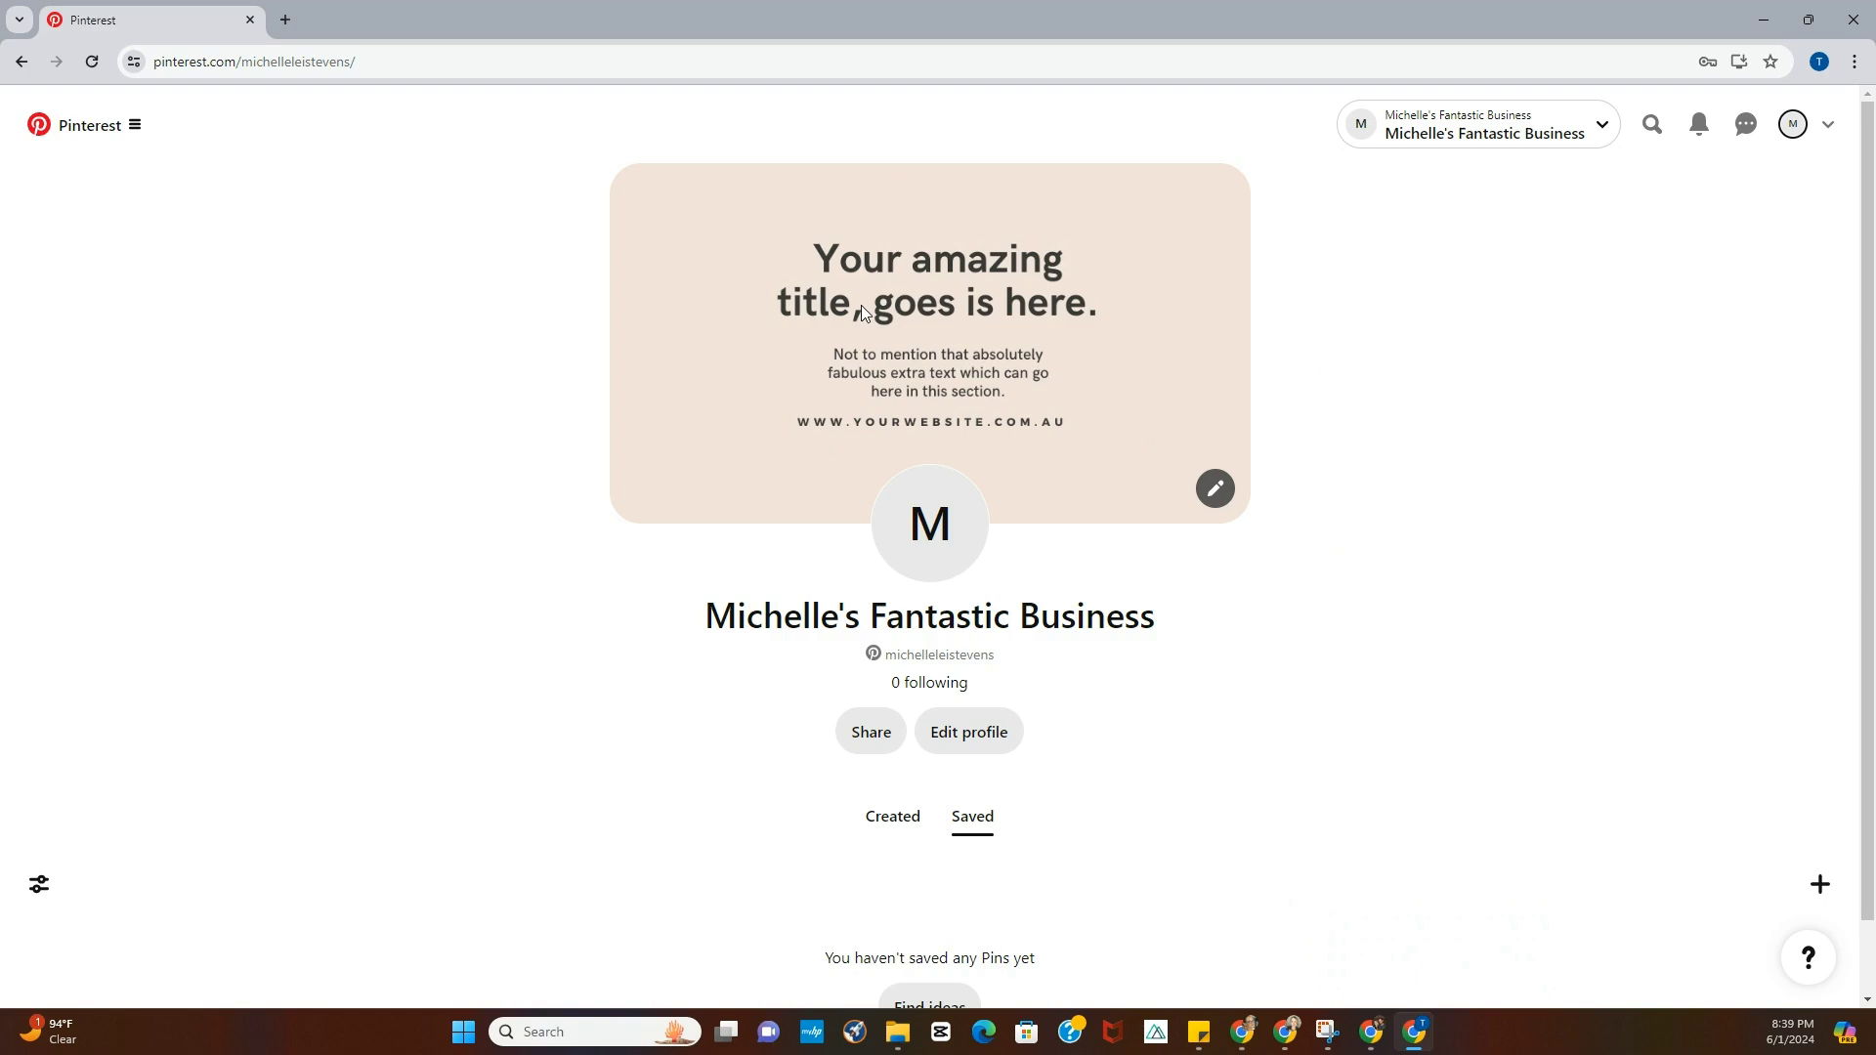
Go to Create Pin through the main navigation menu
scroll(1453, 494, "down", 1)
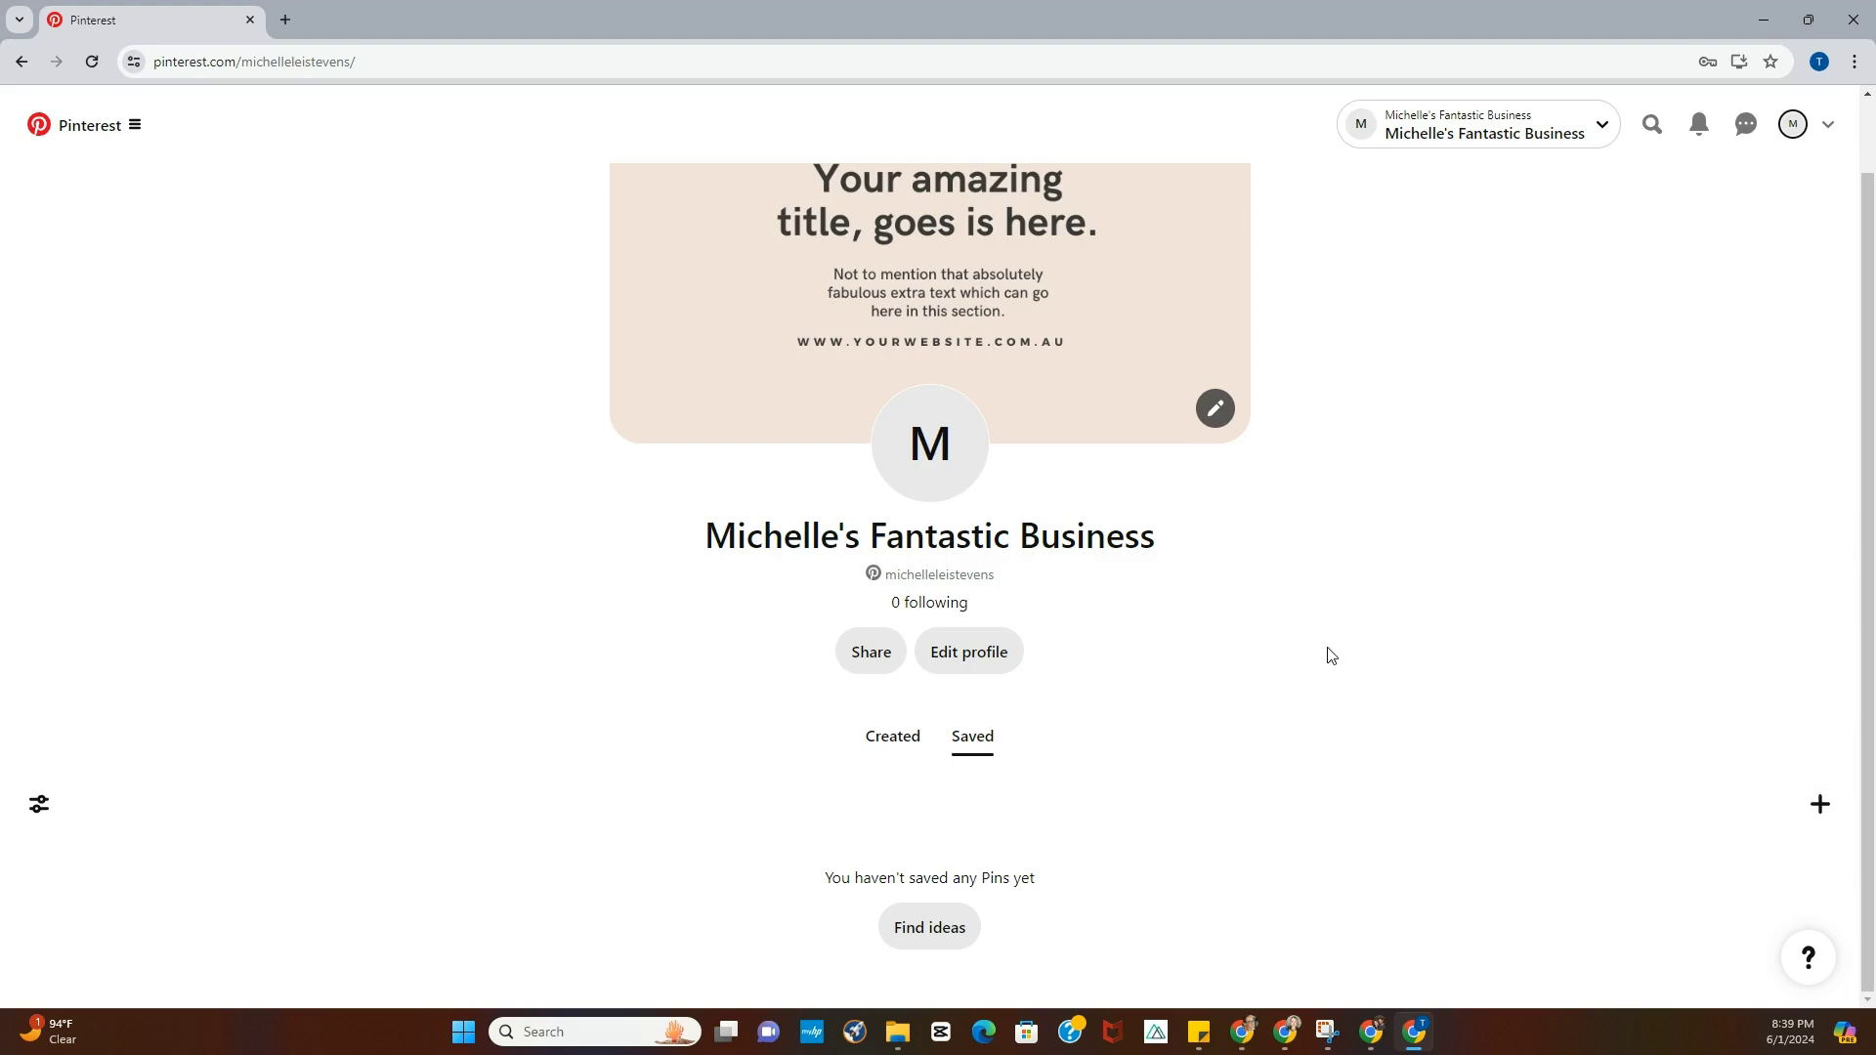
scroll(1328, 655, "up", 1)
scroll(1329, 655, "down", 1)
left_click(1817, 817)
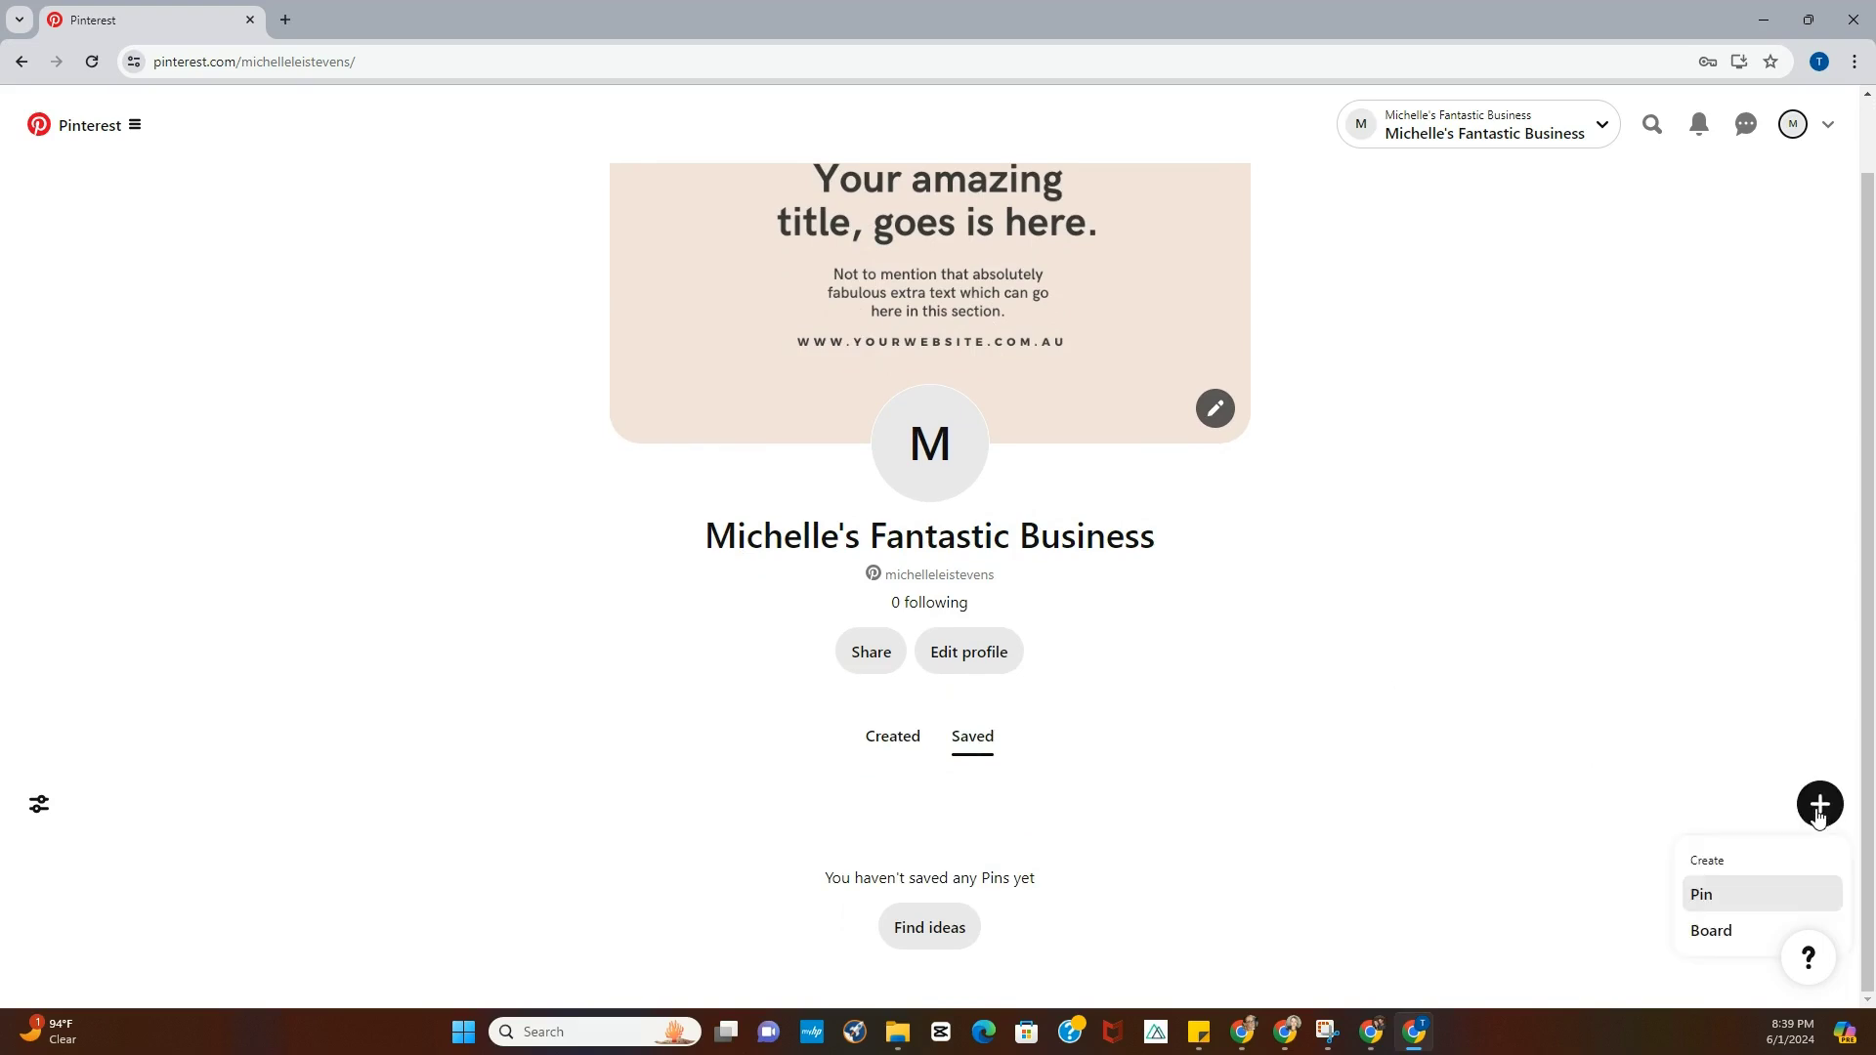
left_click(537, 527)
left_click(140, 137)
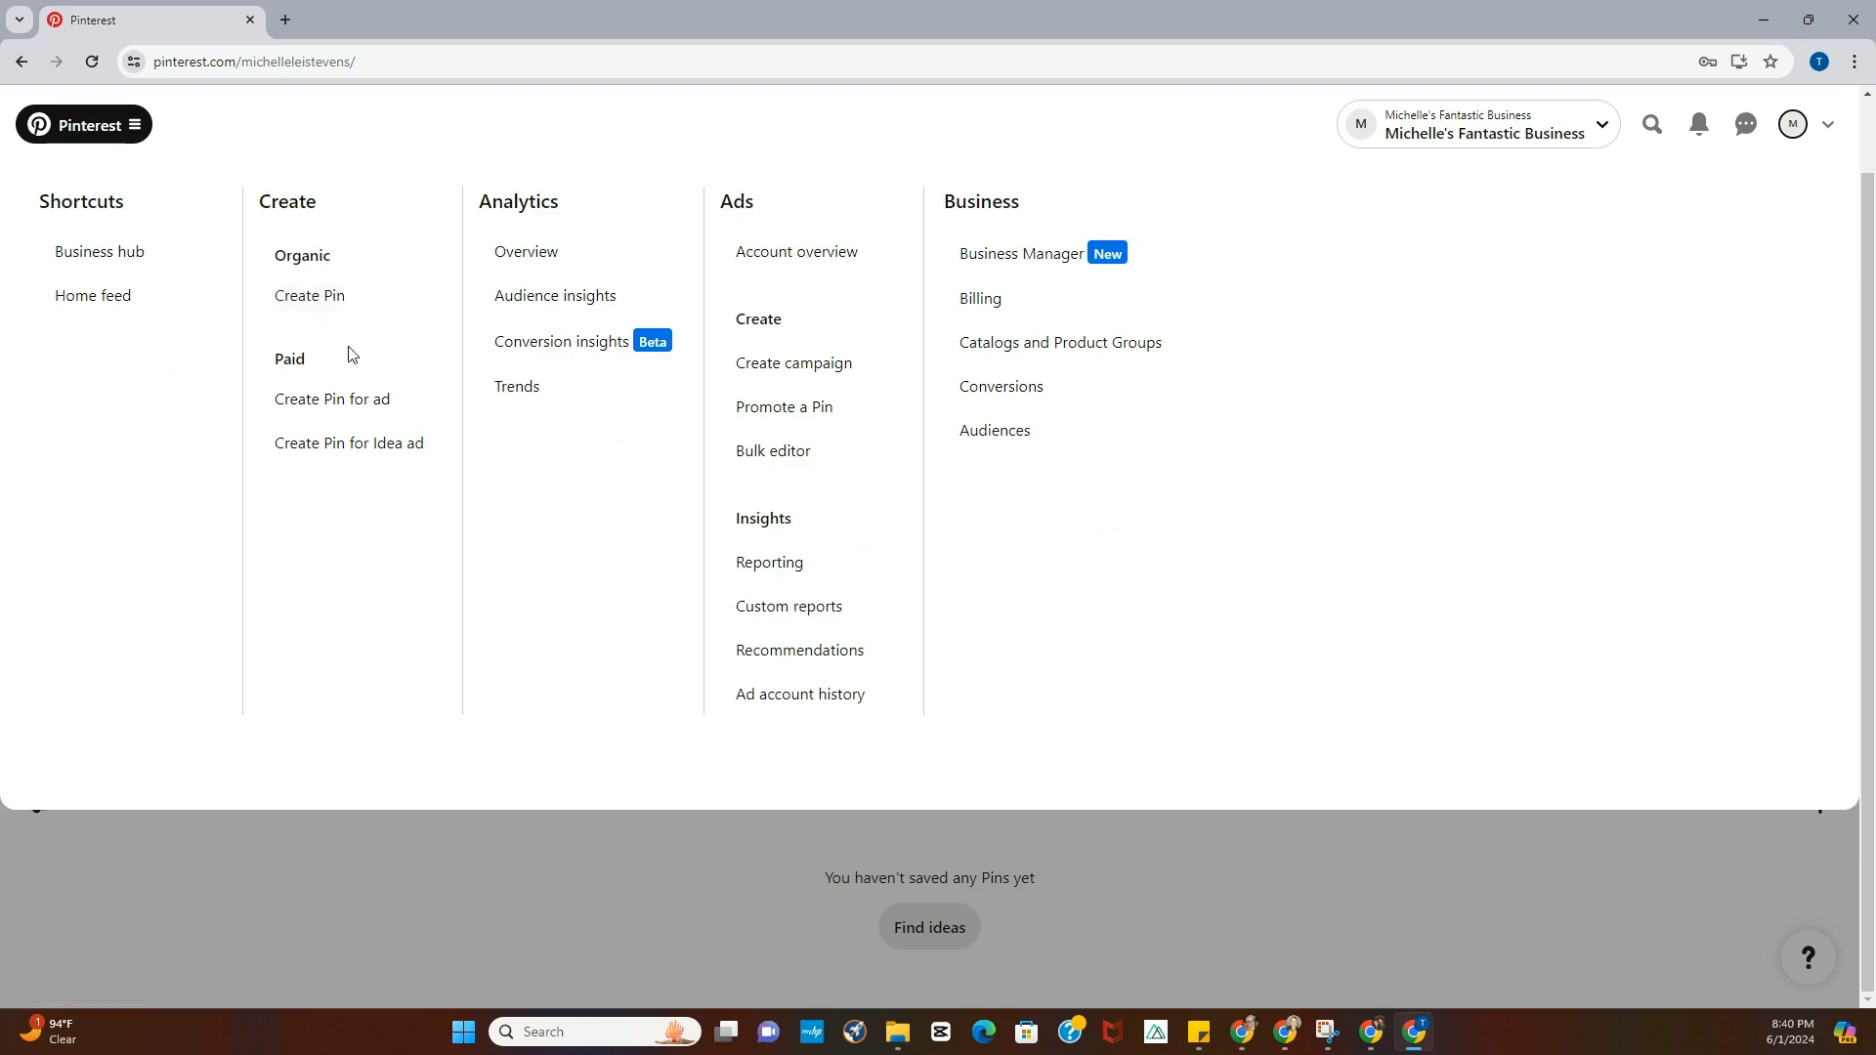
left_click(333, 301)
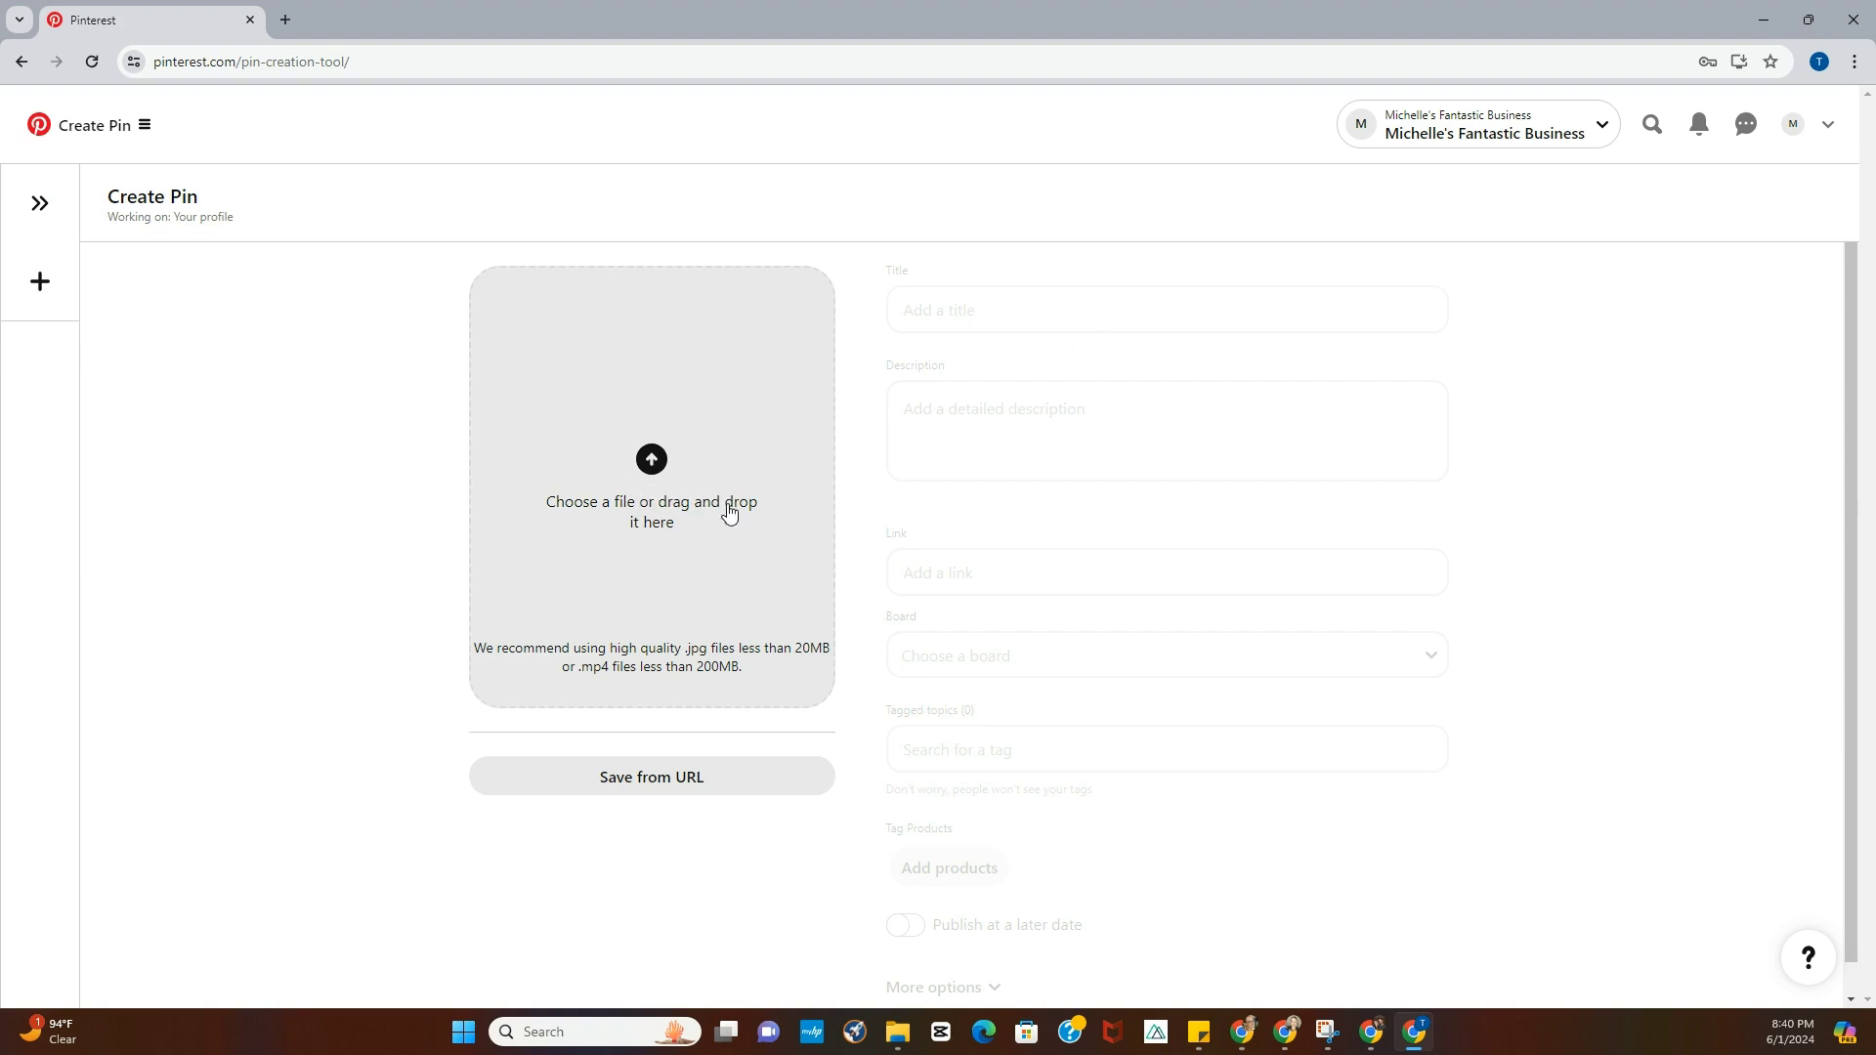
Drag the pin image in from File Explorer and title it 'Sell your products on Pinterest'
left_click(897, 1031)
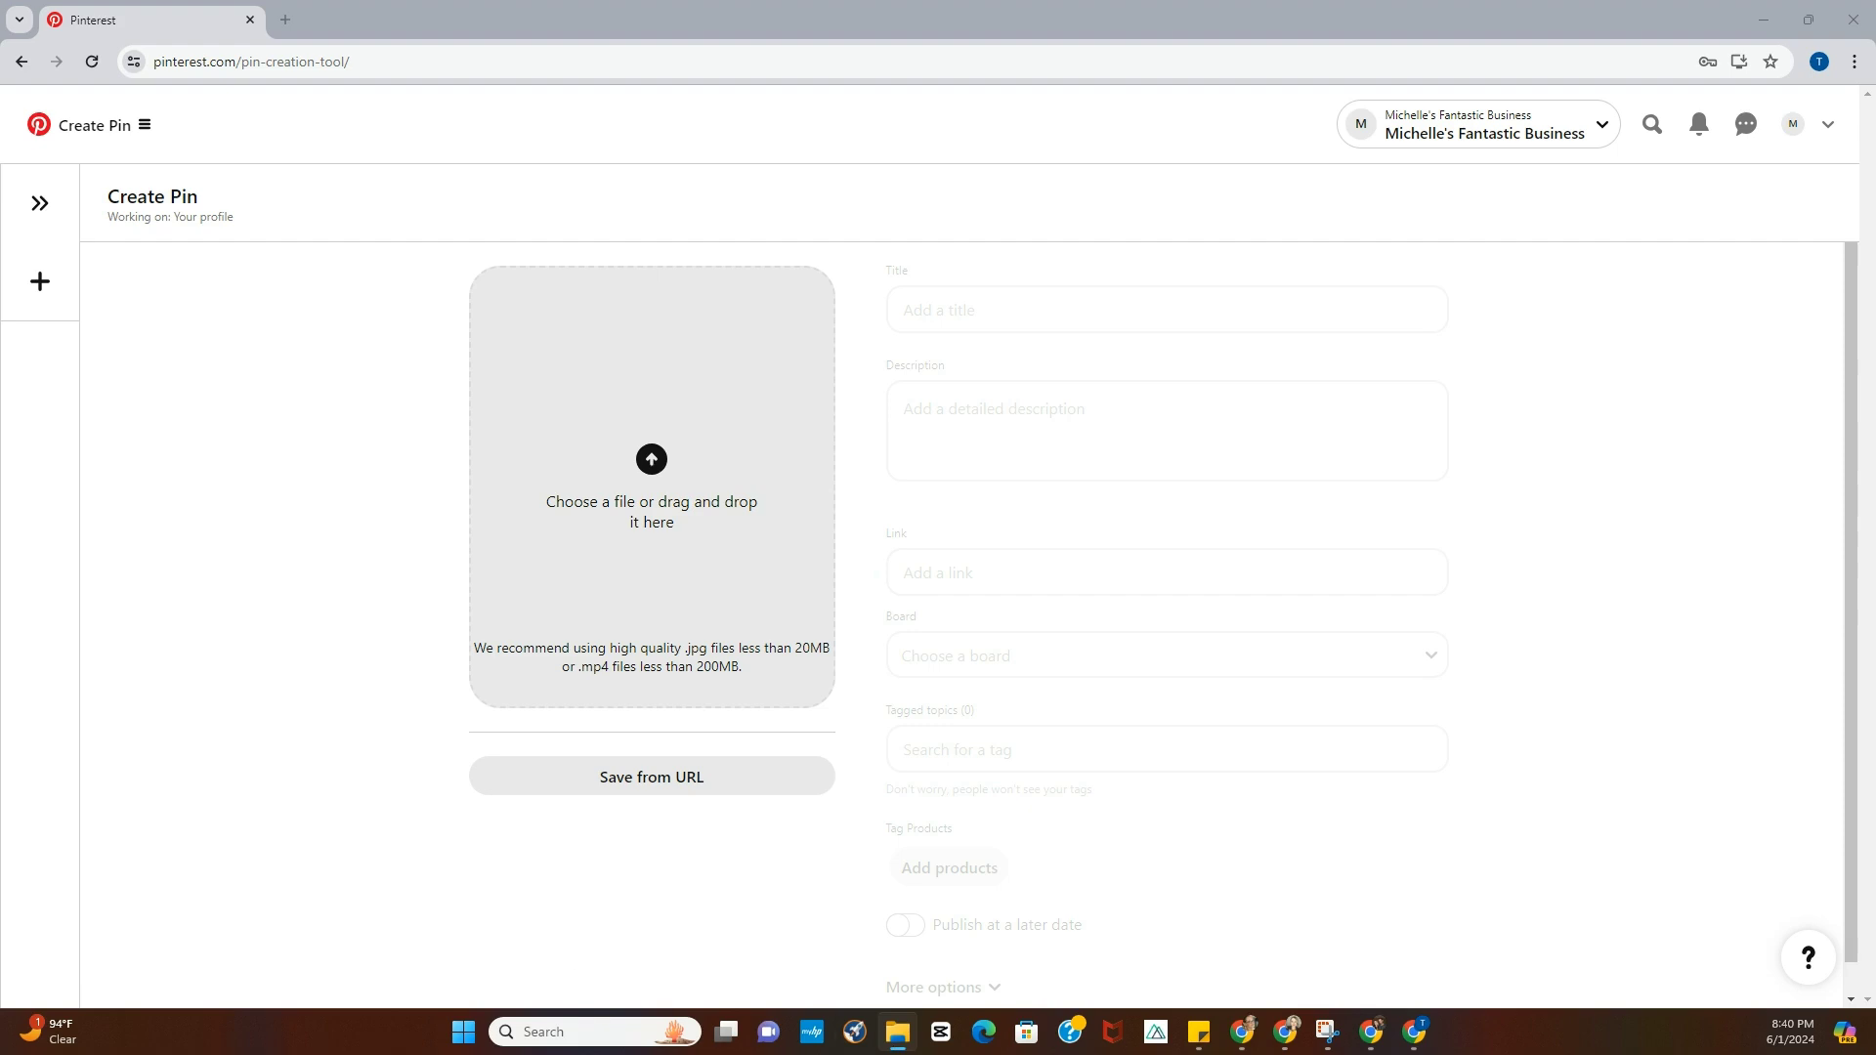
left_click_drag(611, 442, 626, 447)
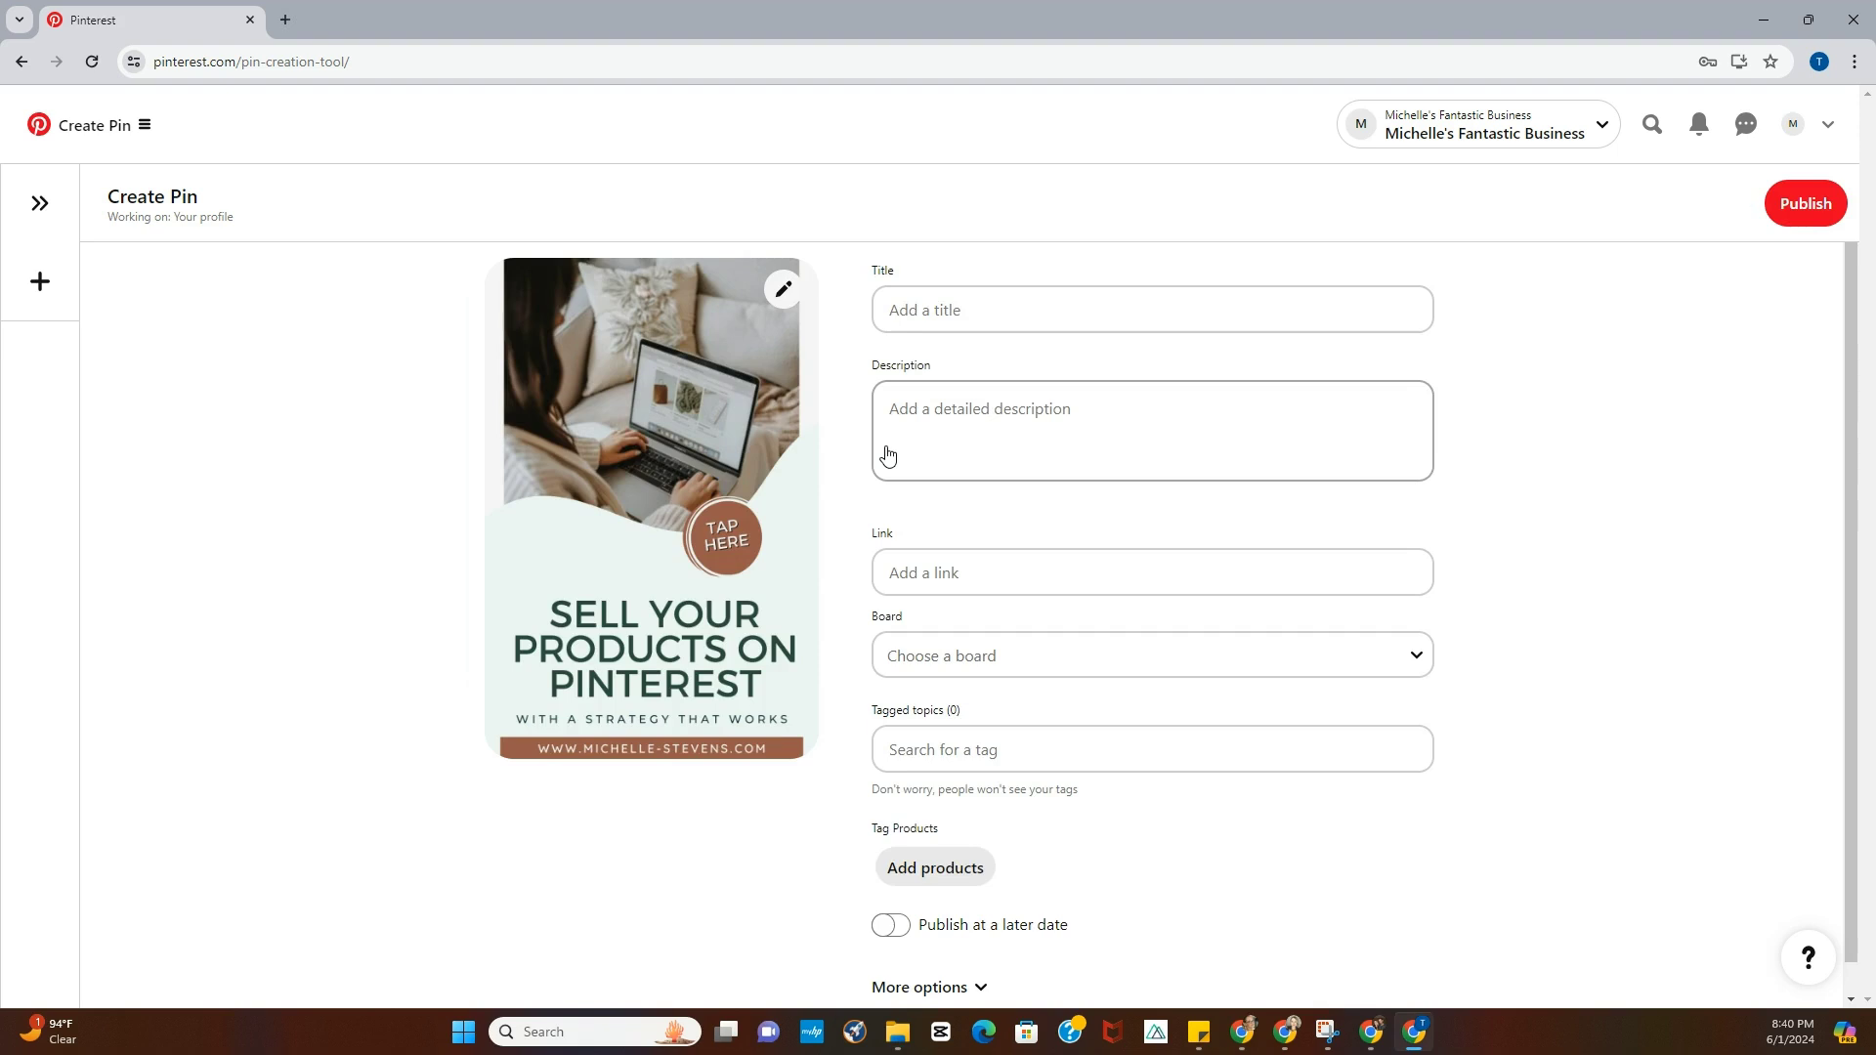
left_click(940, 310)
type("Sell you")
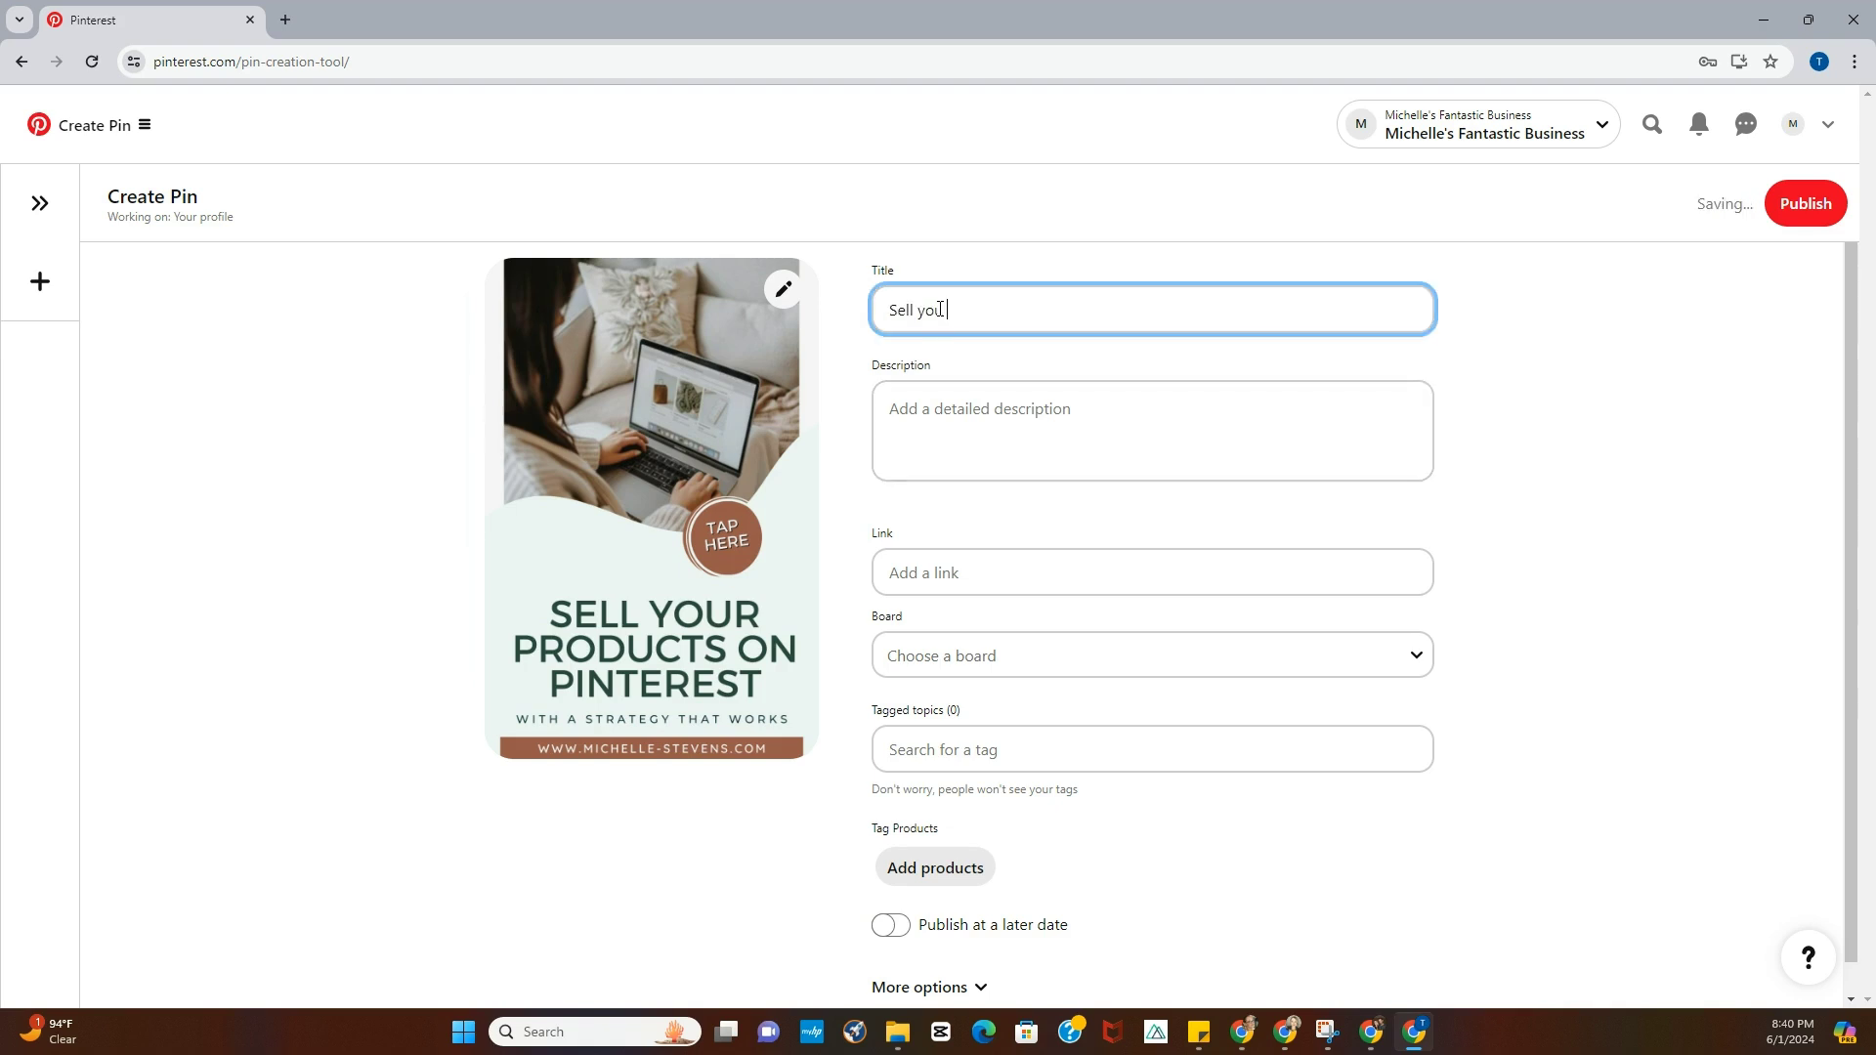
type("r products on Pinterest")
Paste the description 'Your amazing description goes here.' with its final period
left_click(938, 410)
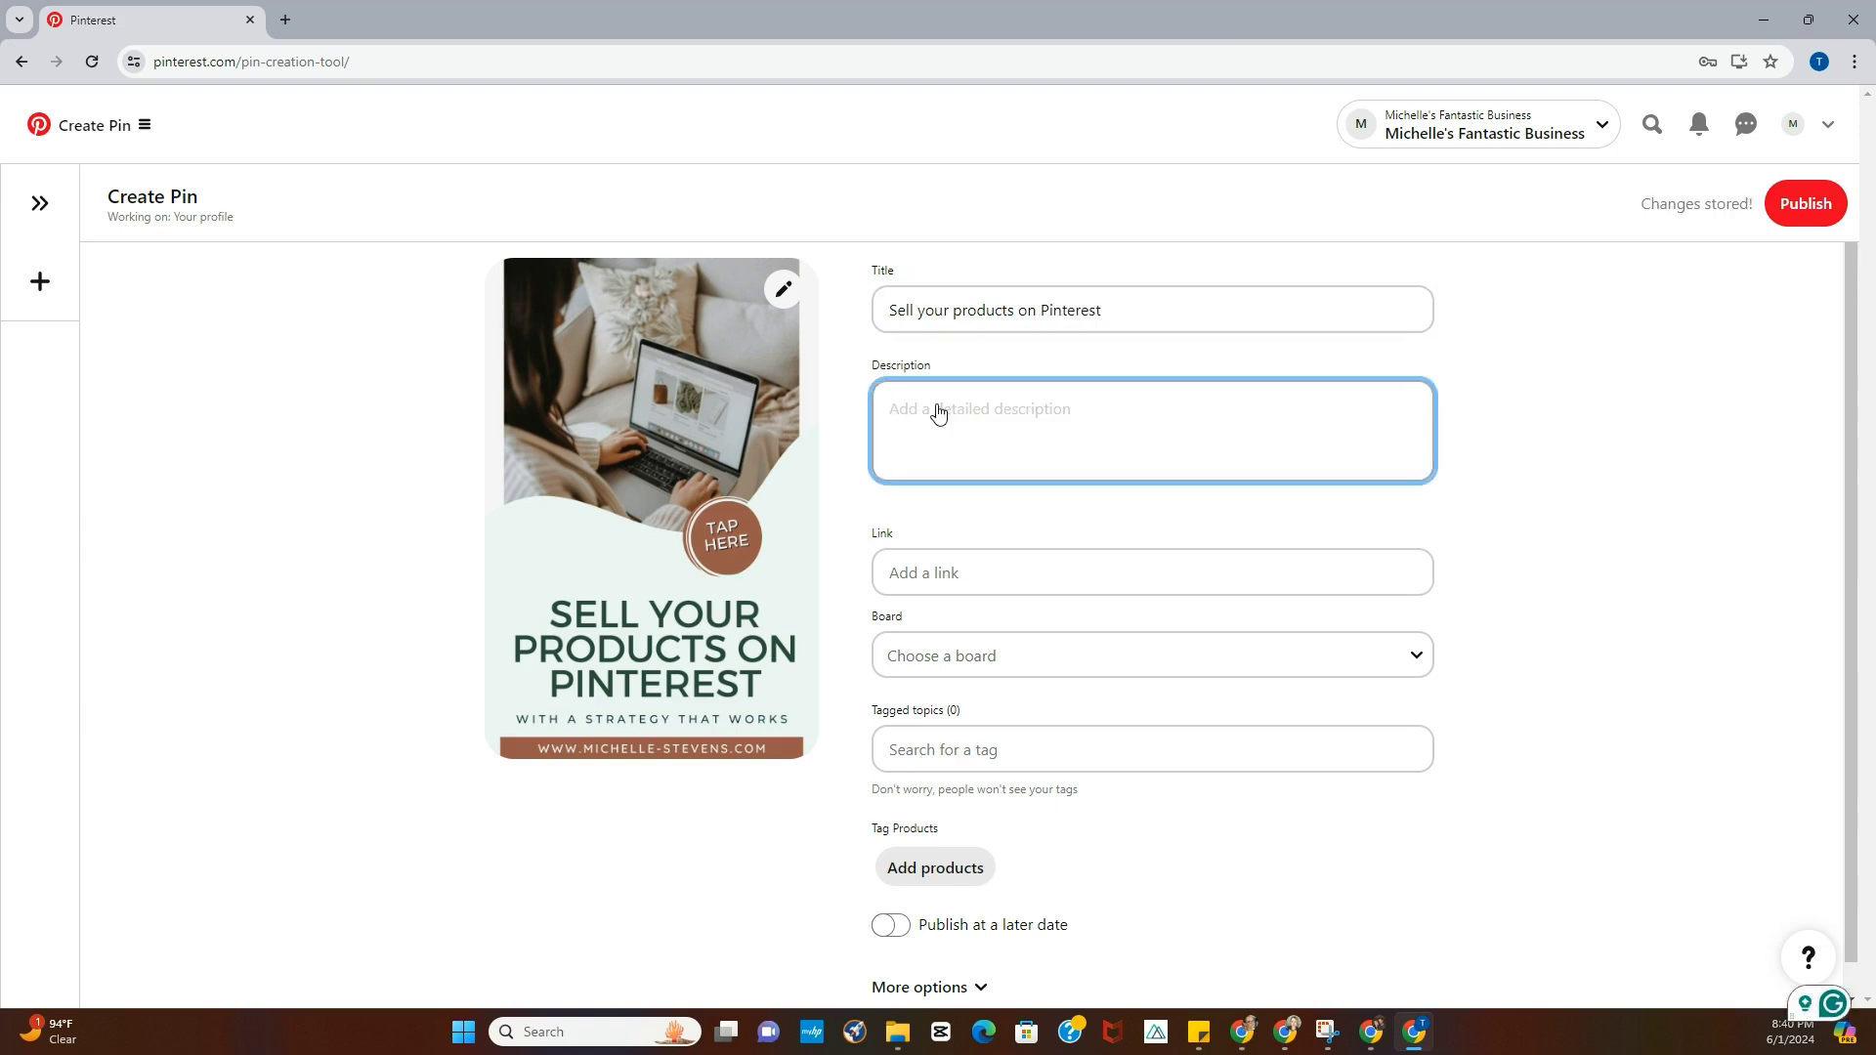
type("Your amazing description goes here")
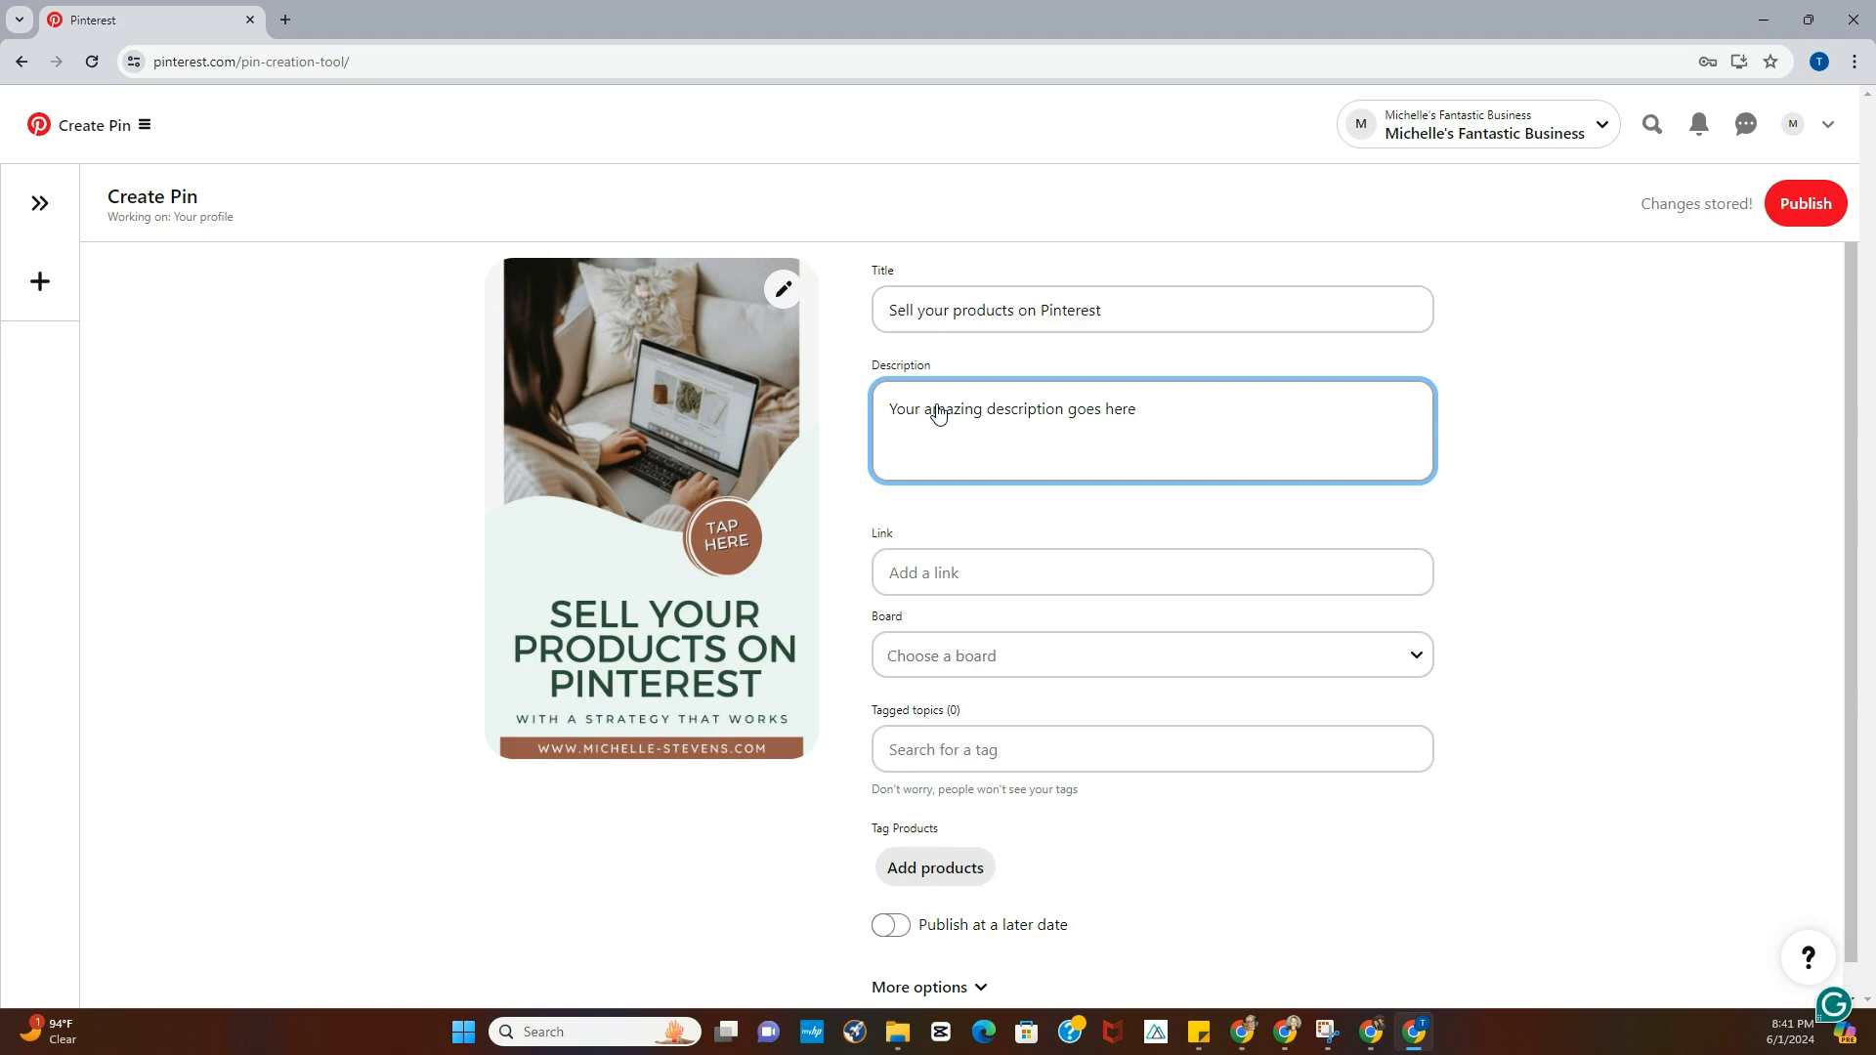
type(".")
left_click(950, 575)
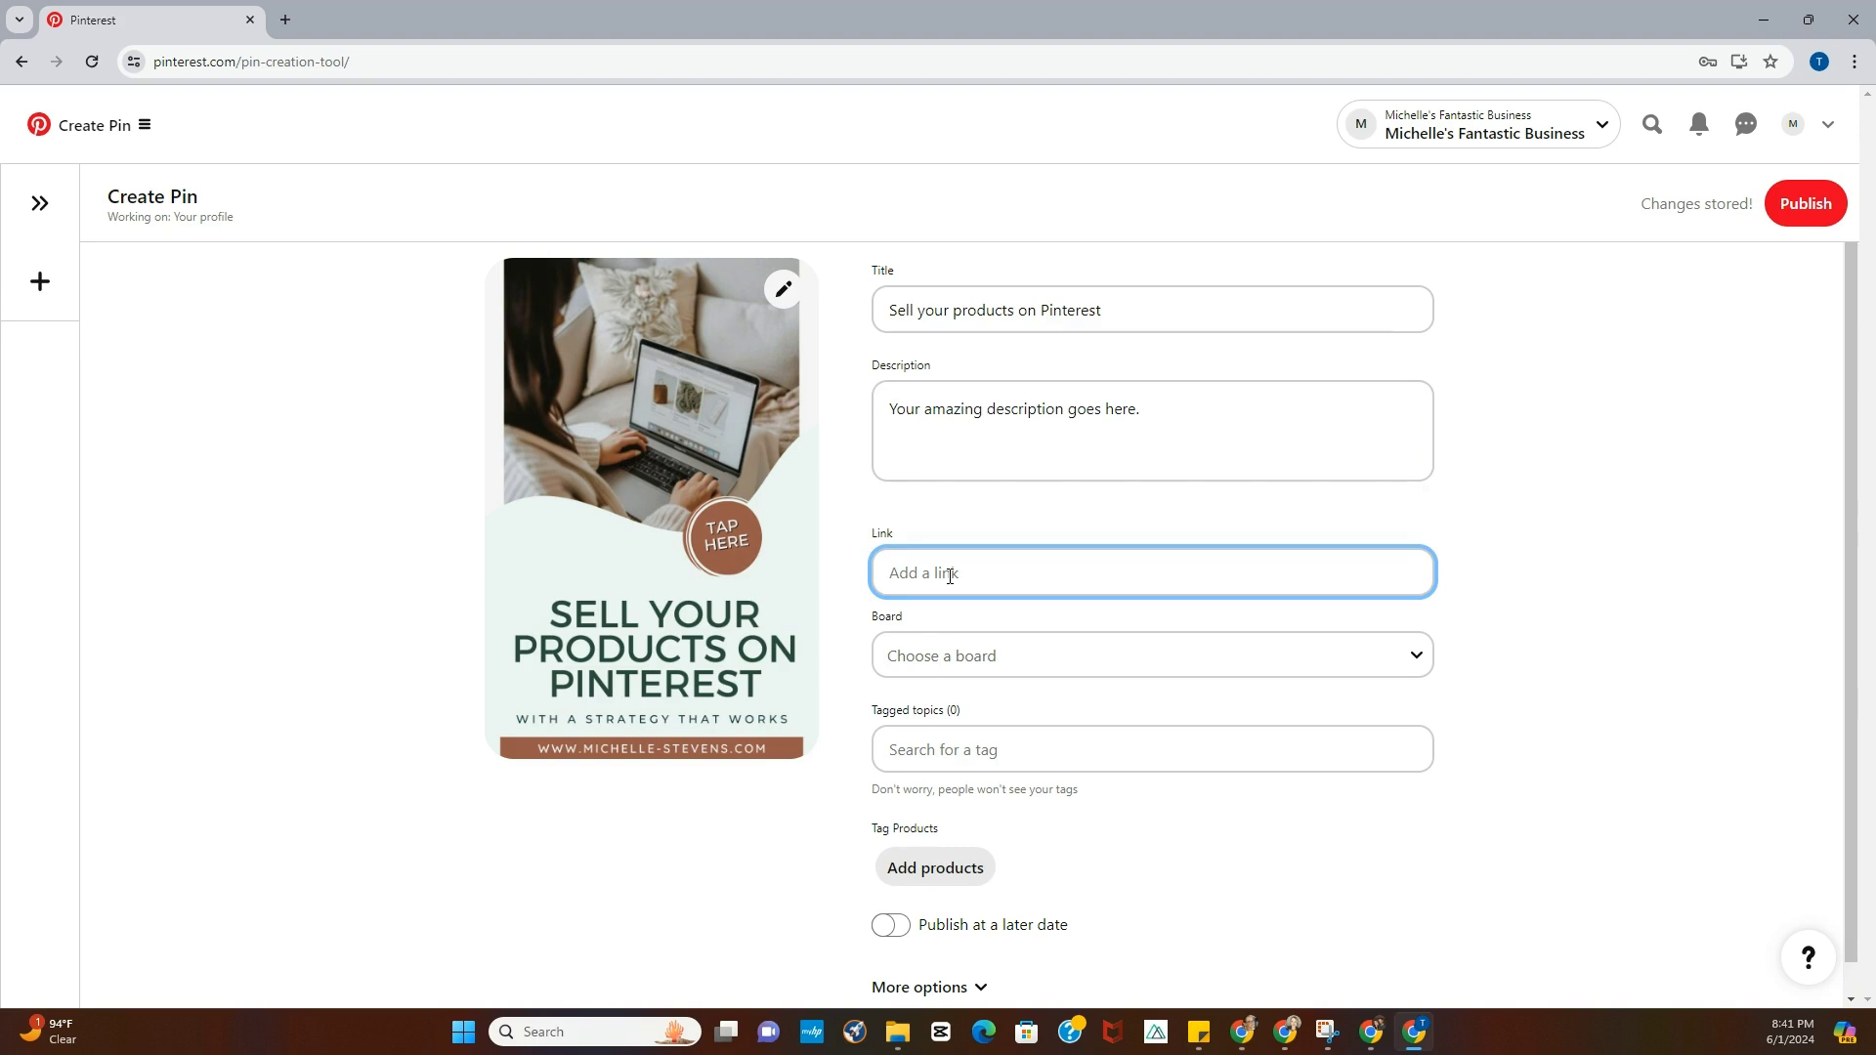
type("www.yourwebsite.com")
left_click(1494, 564)
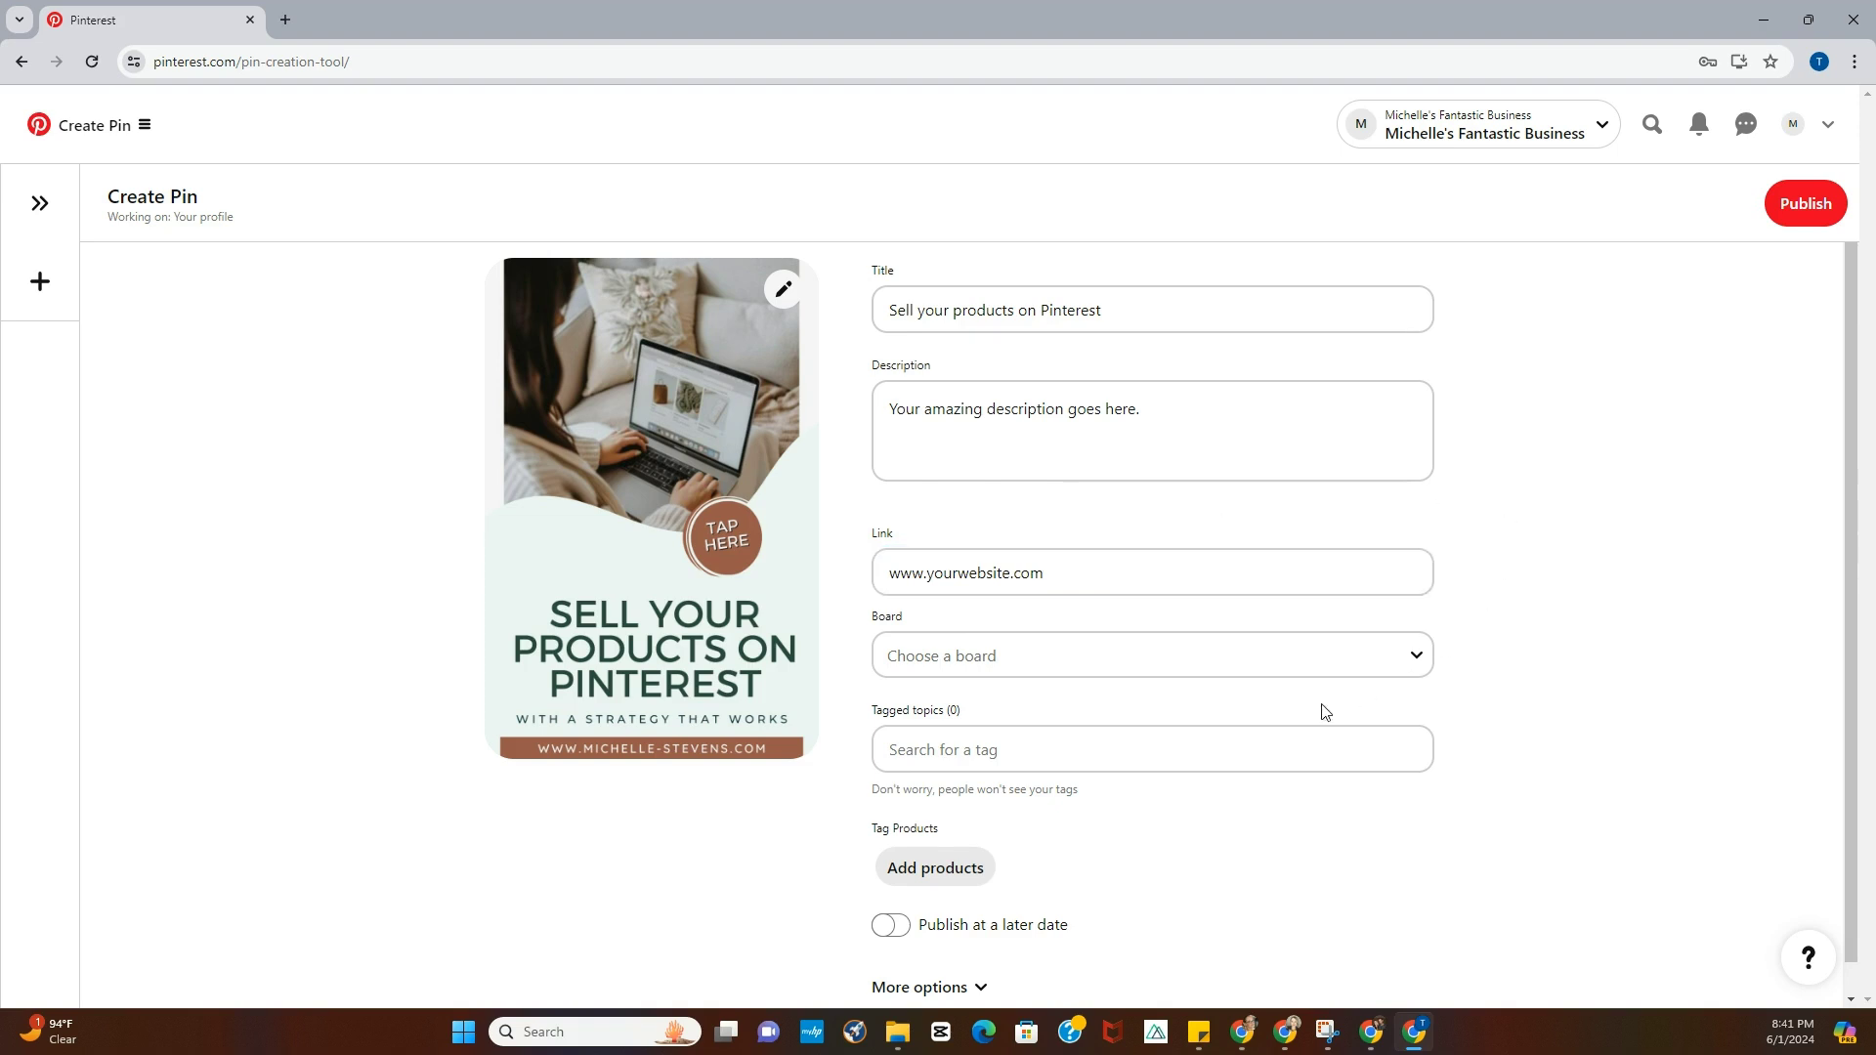
Choose 'Create board' from the Board dropdown
left_click(995, 668)
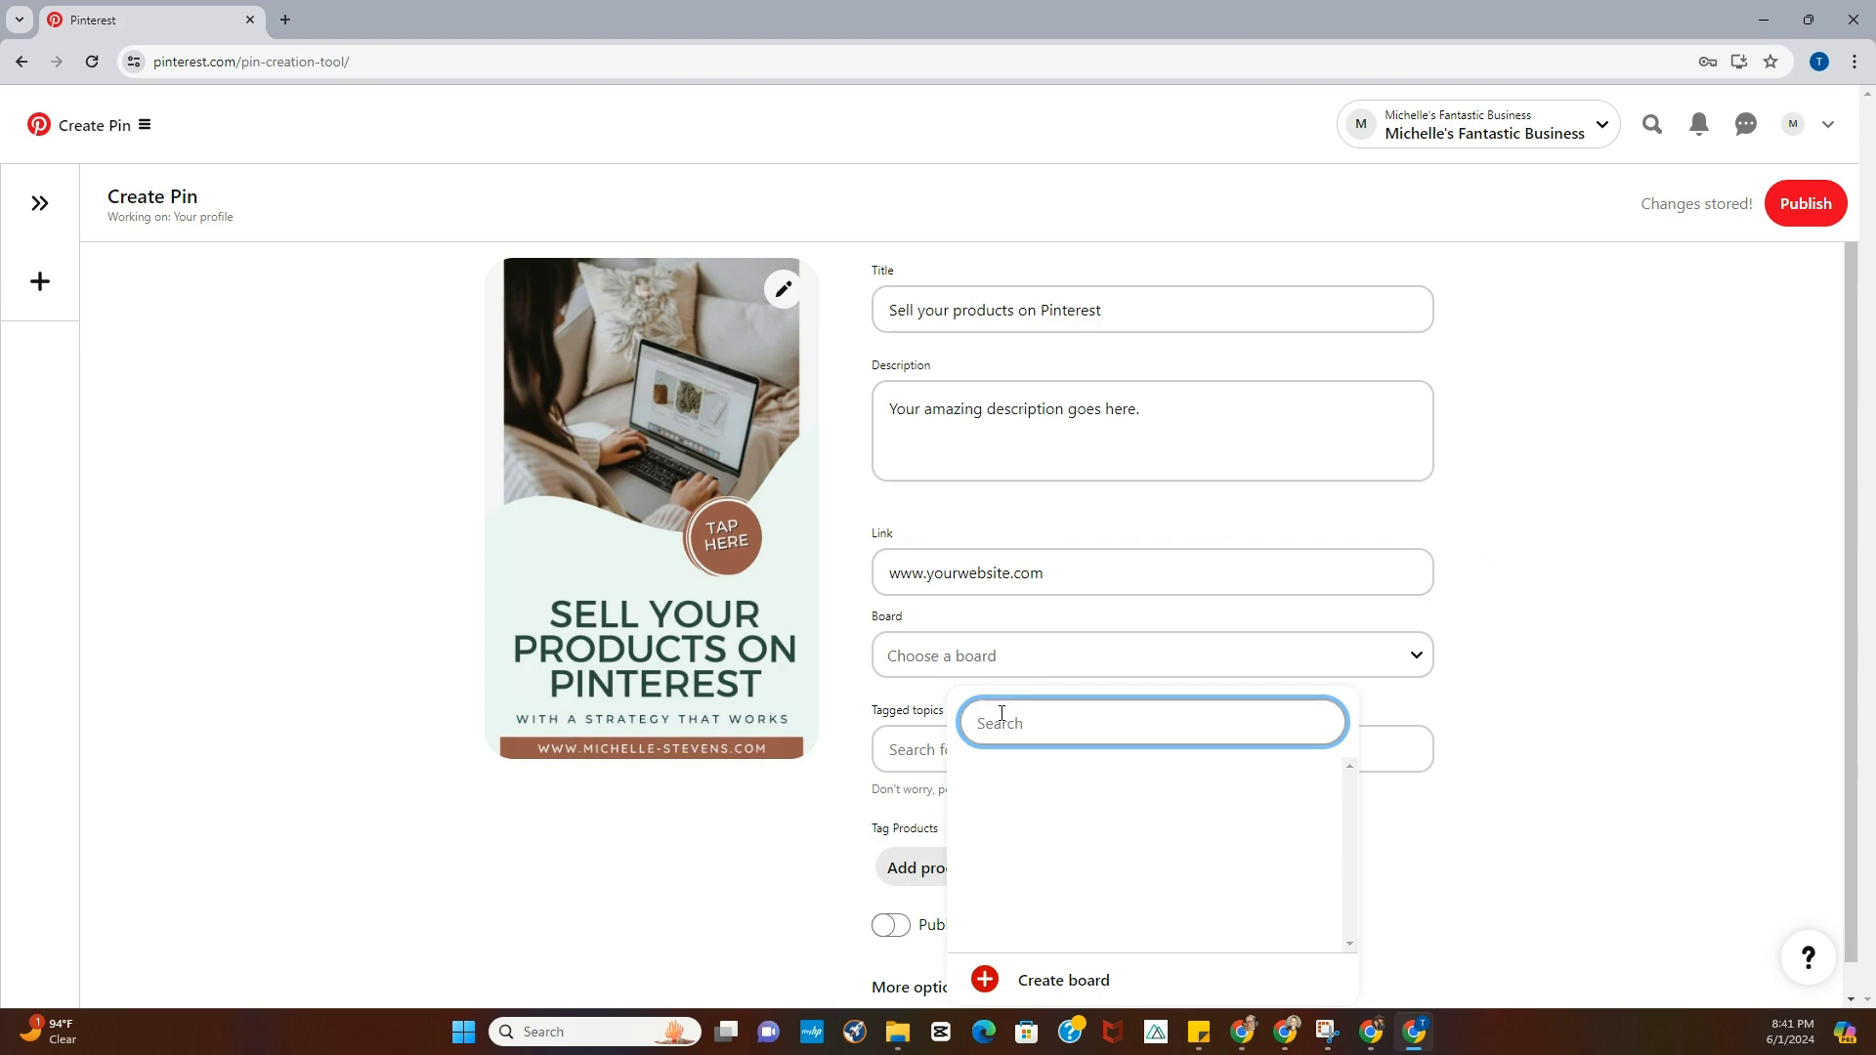
scroll(1520, 670, "down", 1)
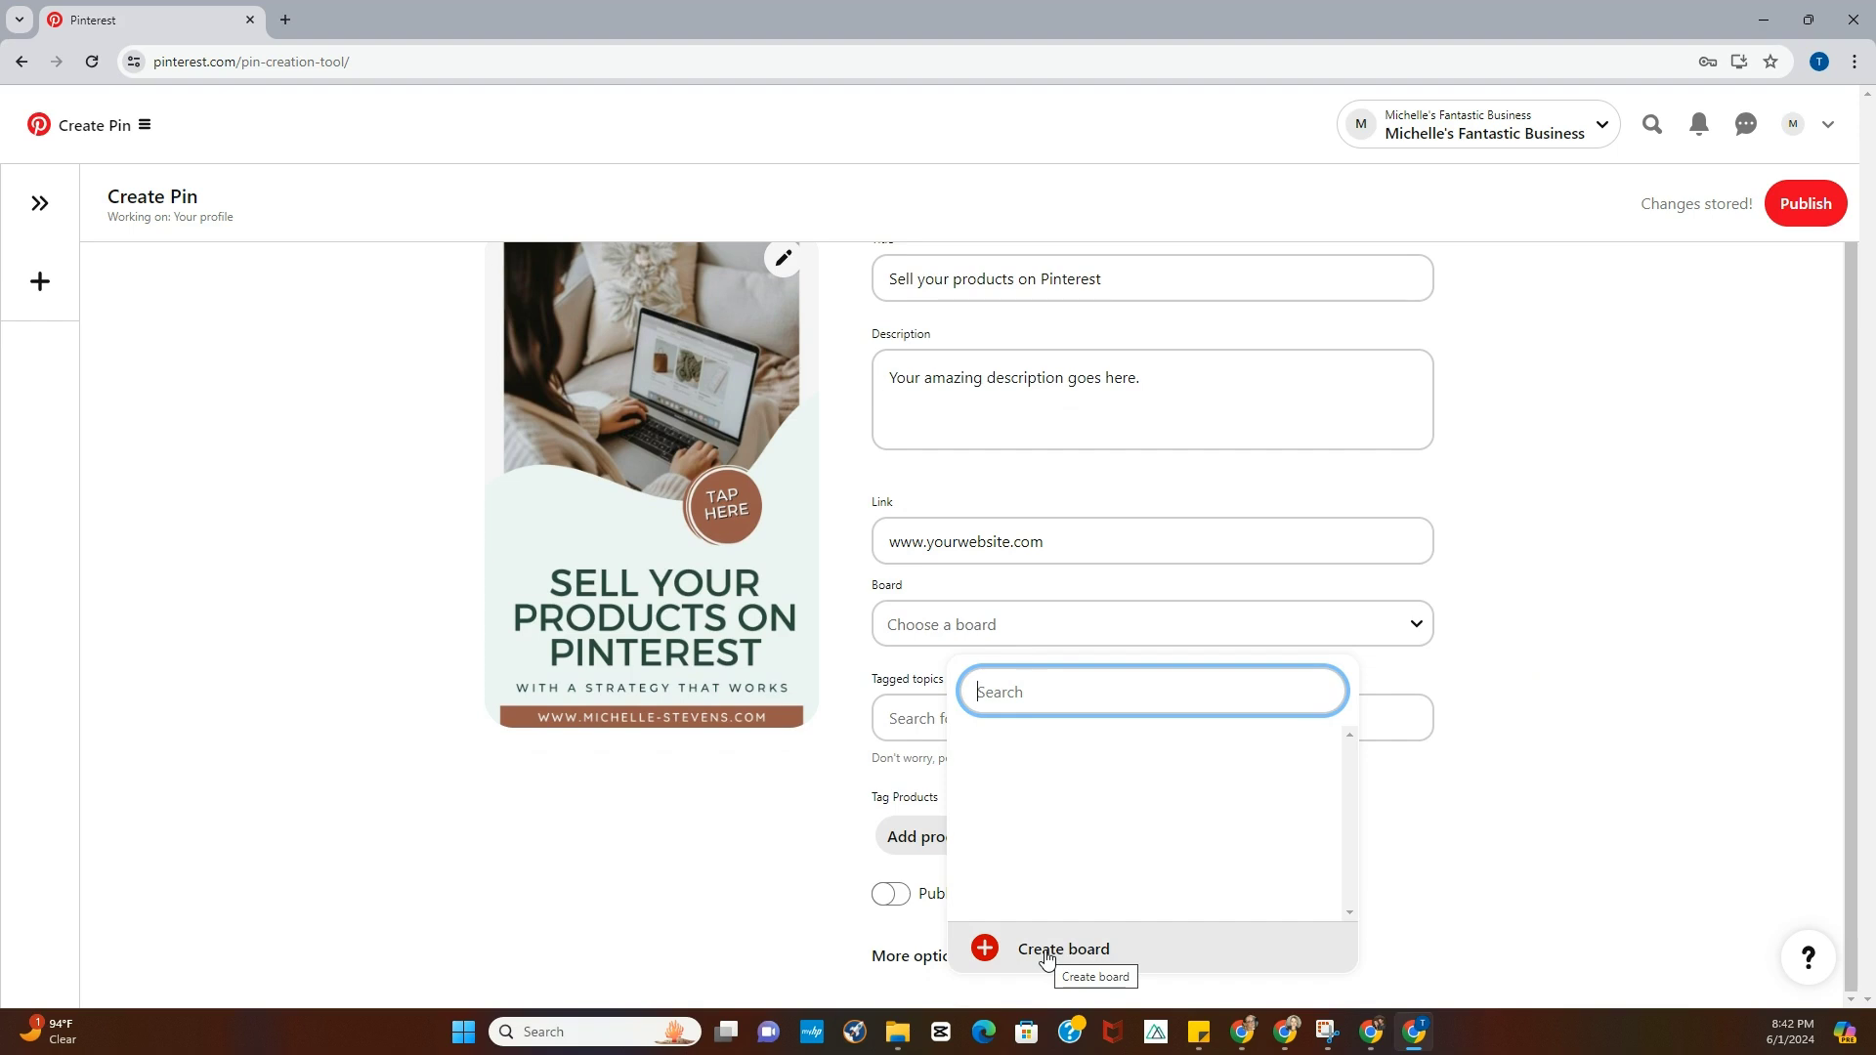
left_click(1434, 694)
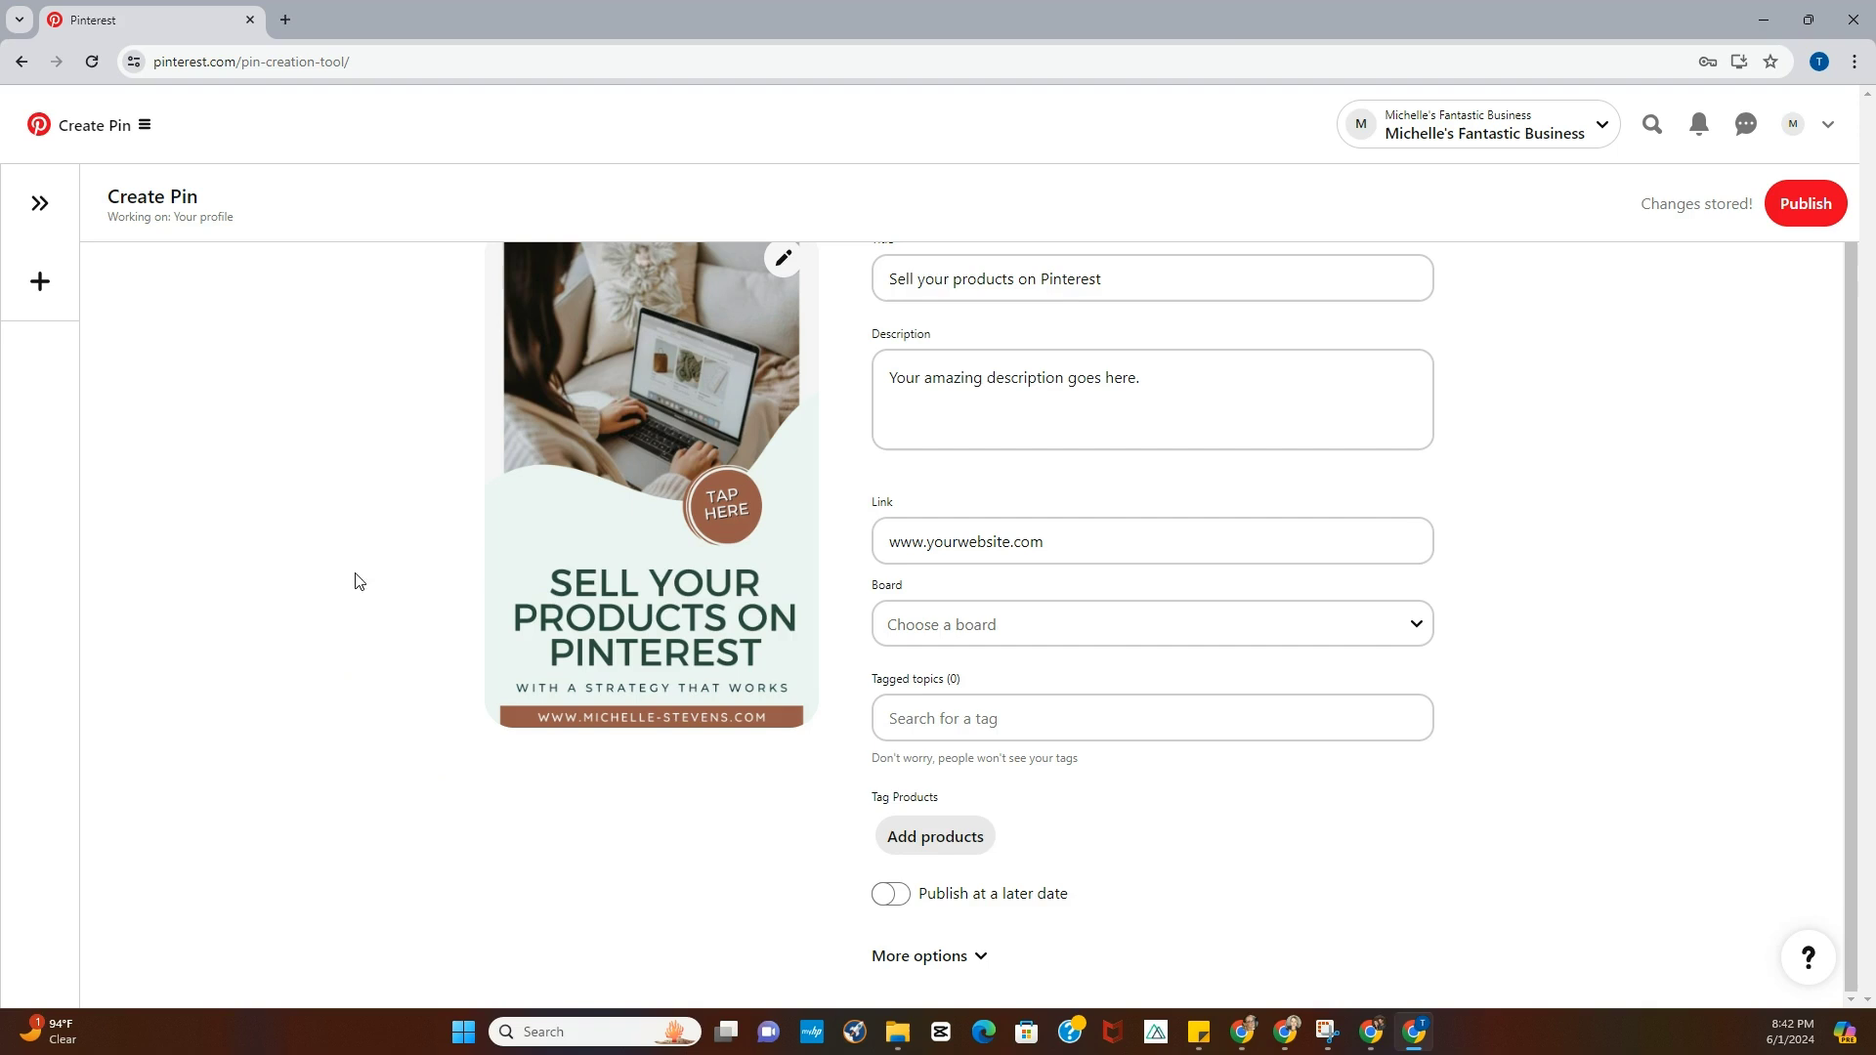
left_click(1026, 629)
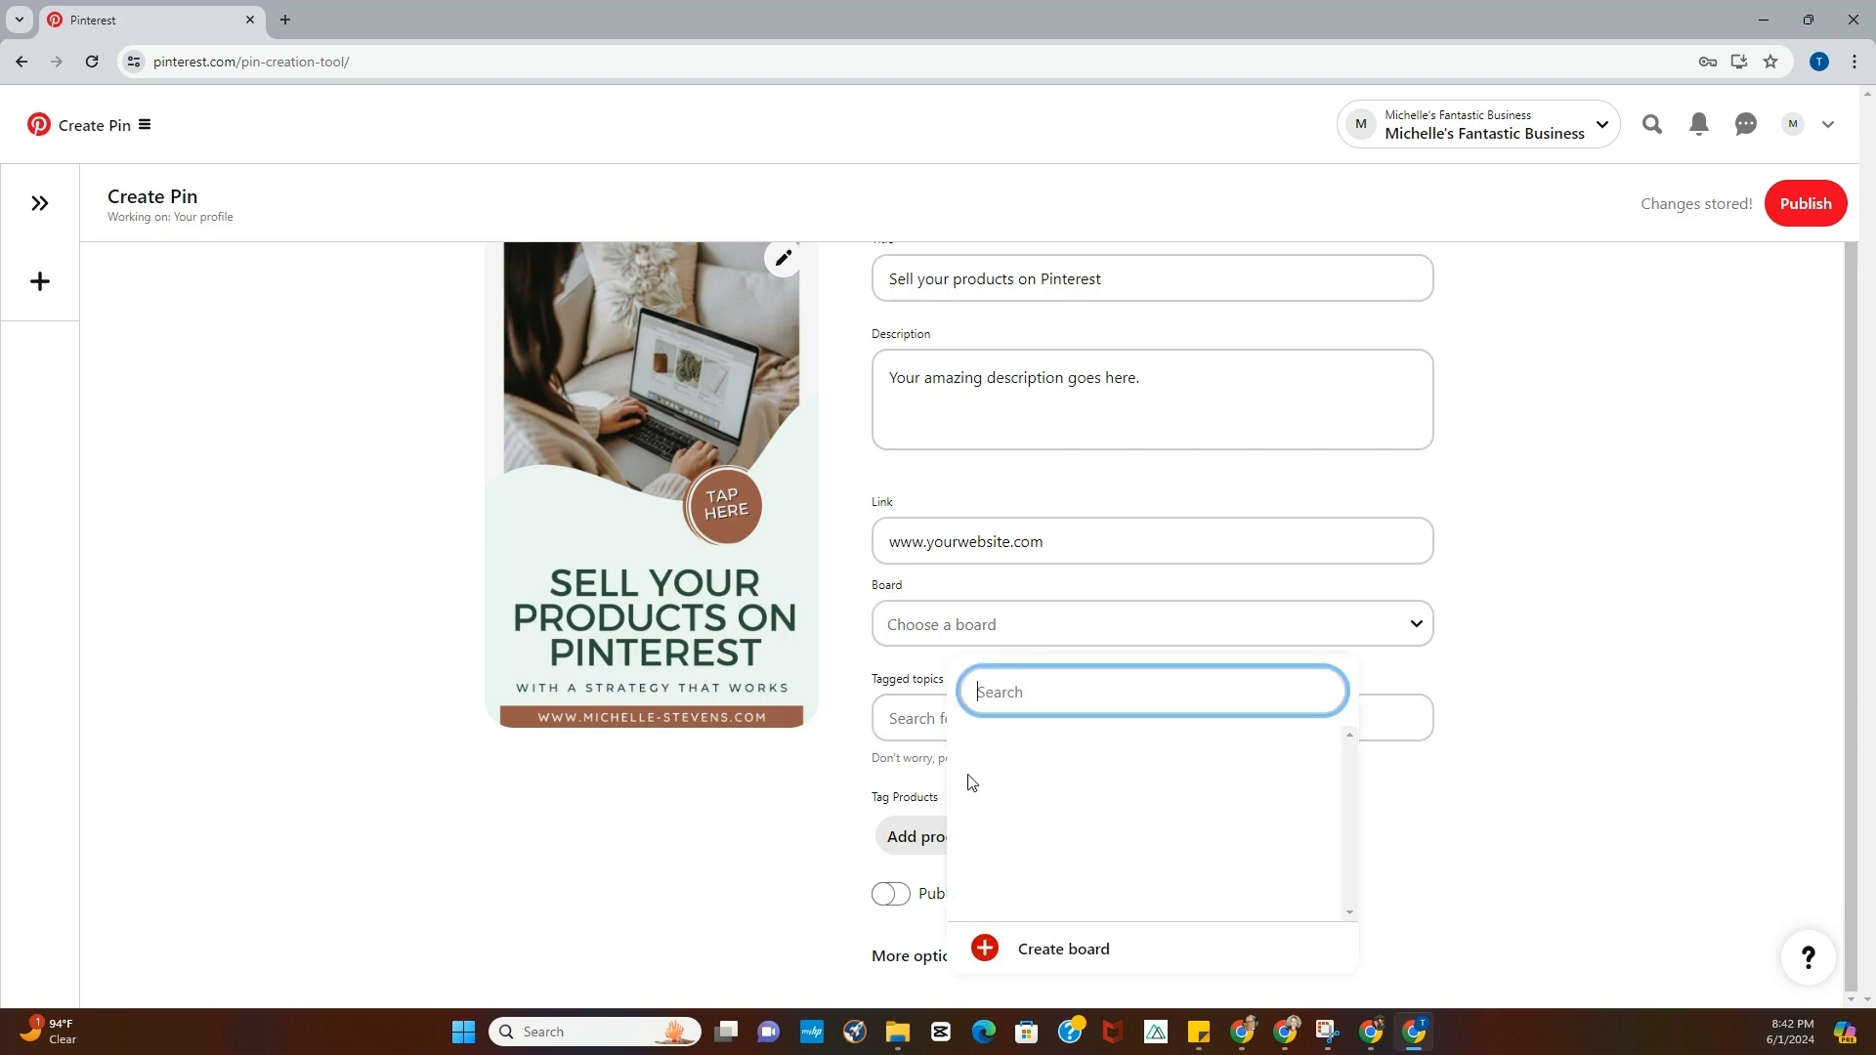
left_click(1011, 955)
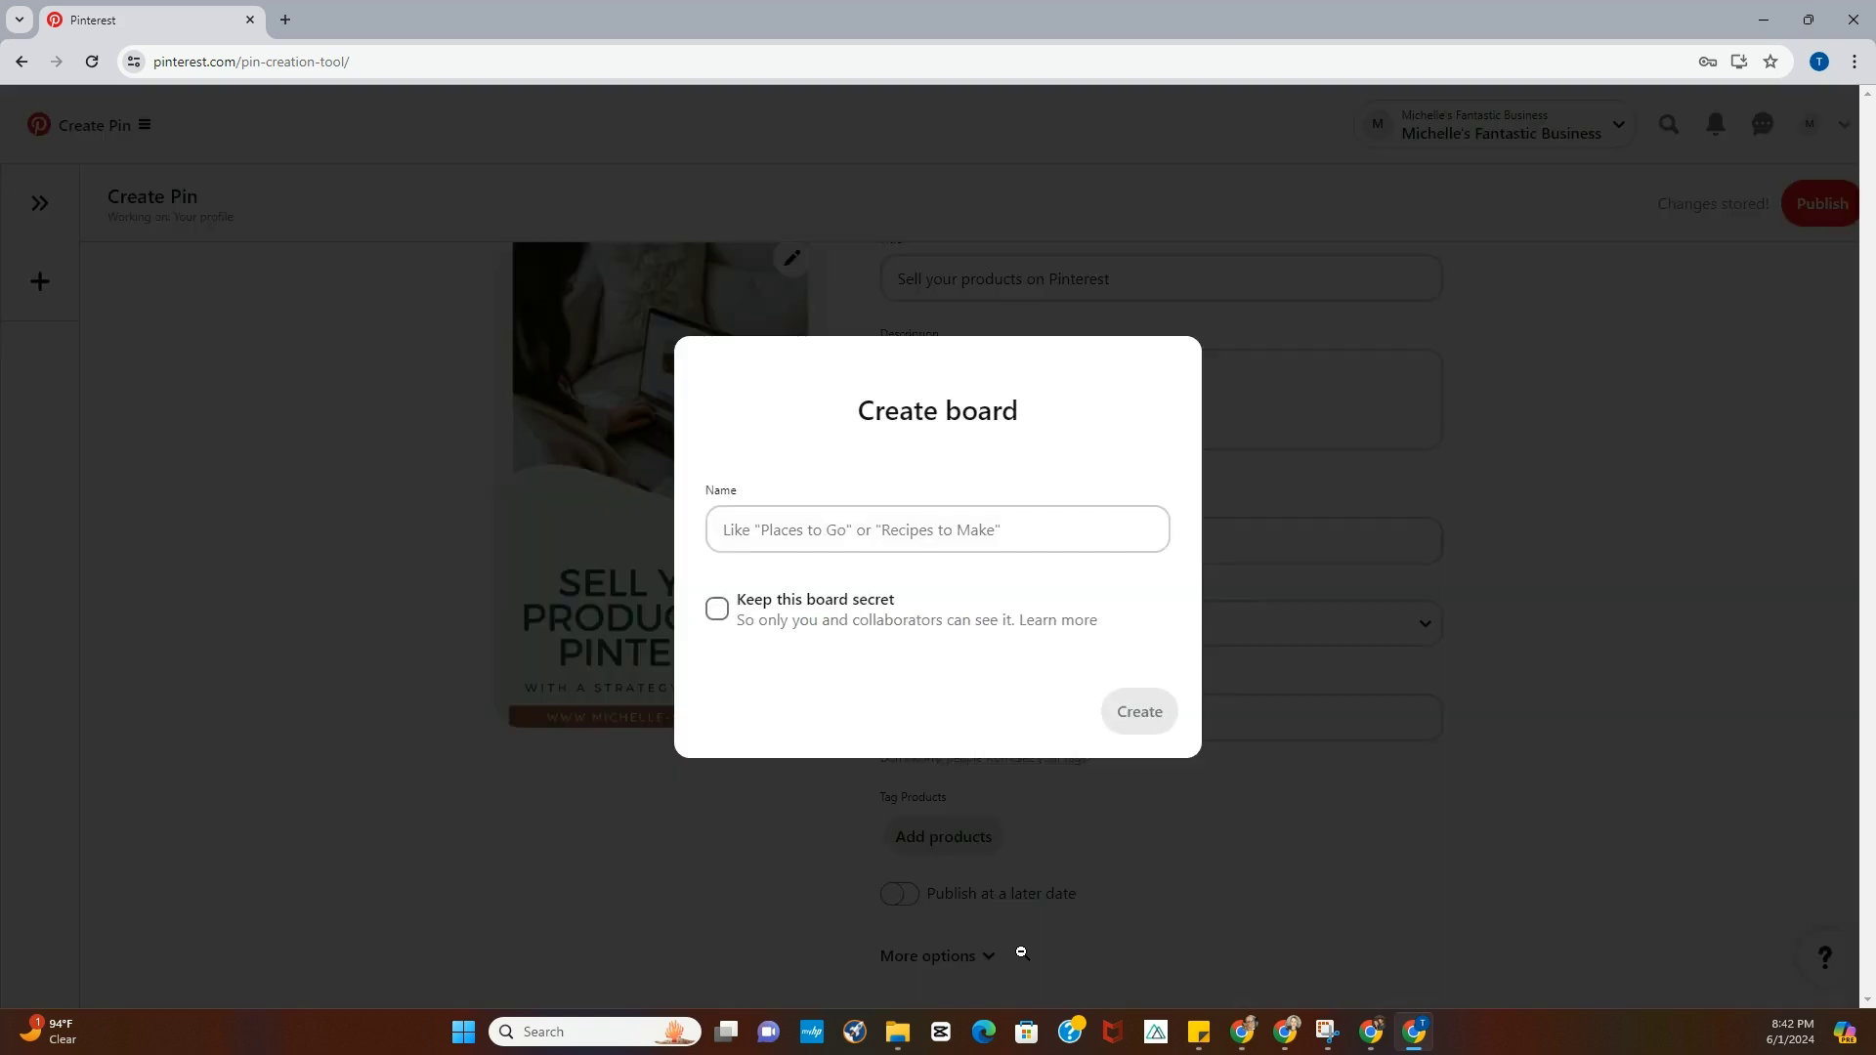
Create a new board named 'Our amazing board' for the pin
left_click(780, 531)
type("Our amazing board")
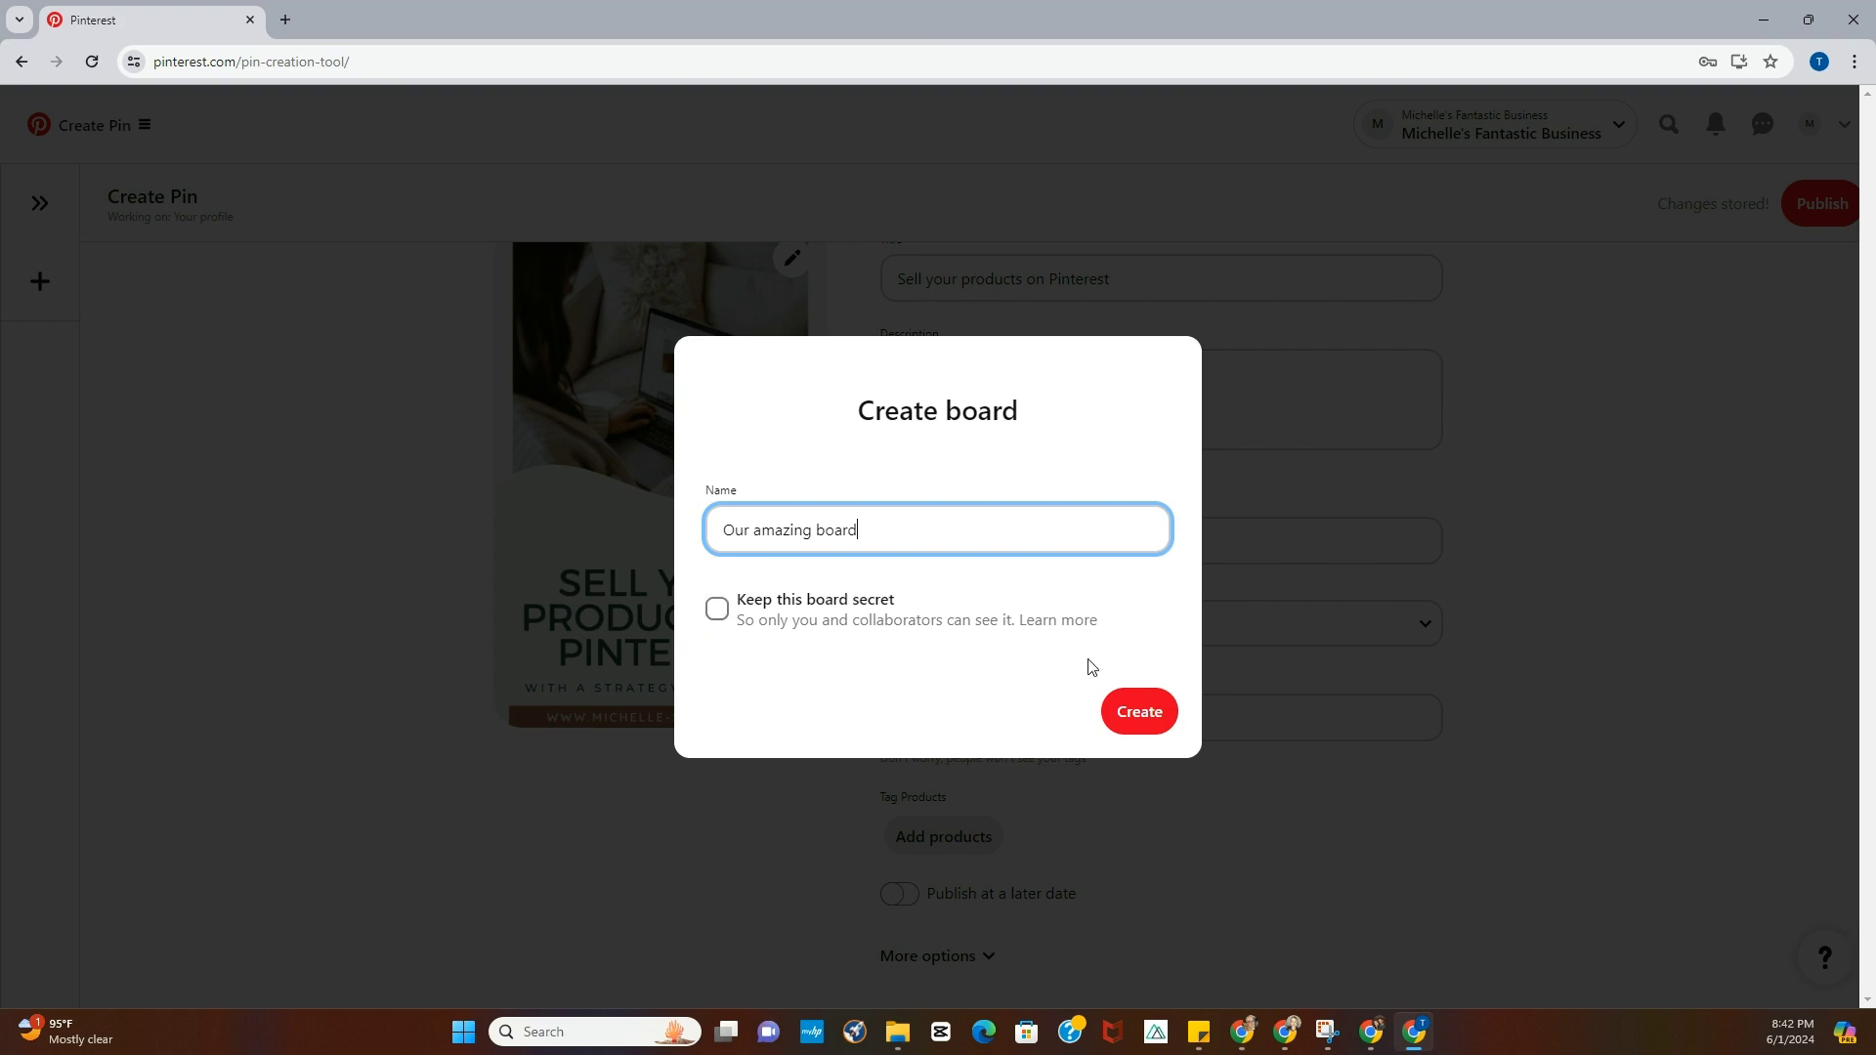
left_click(1127, 714)
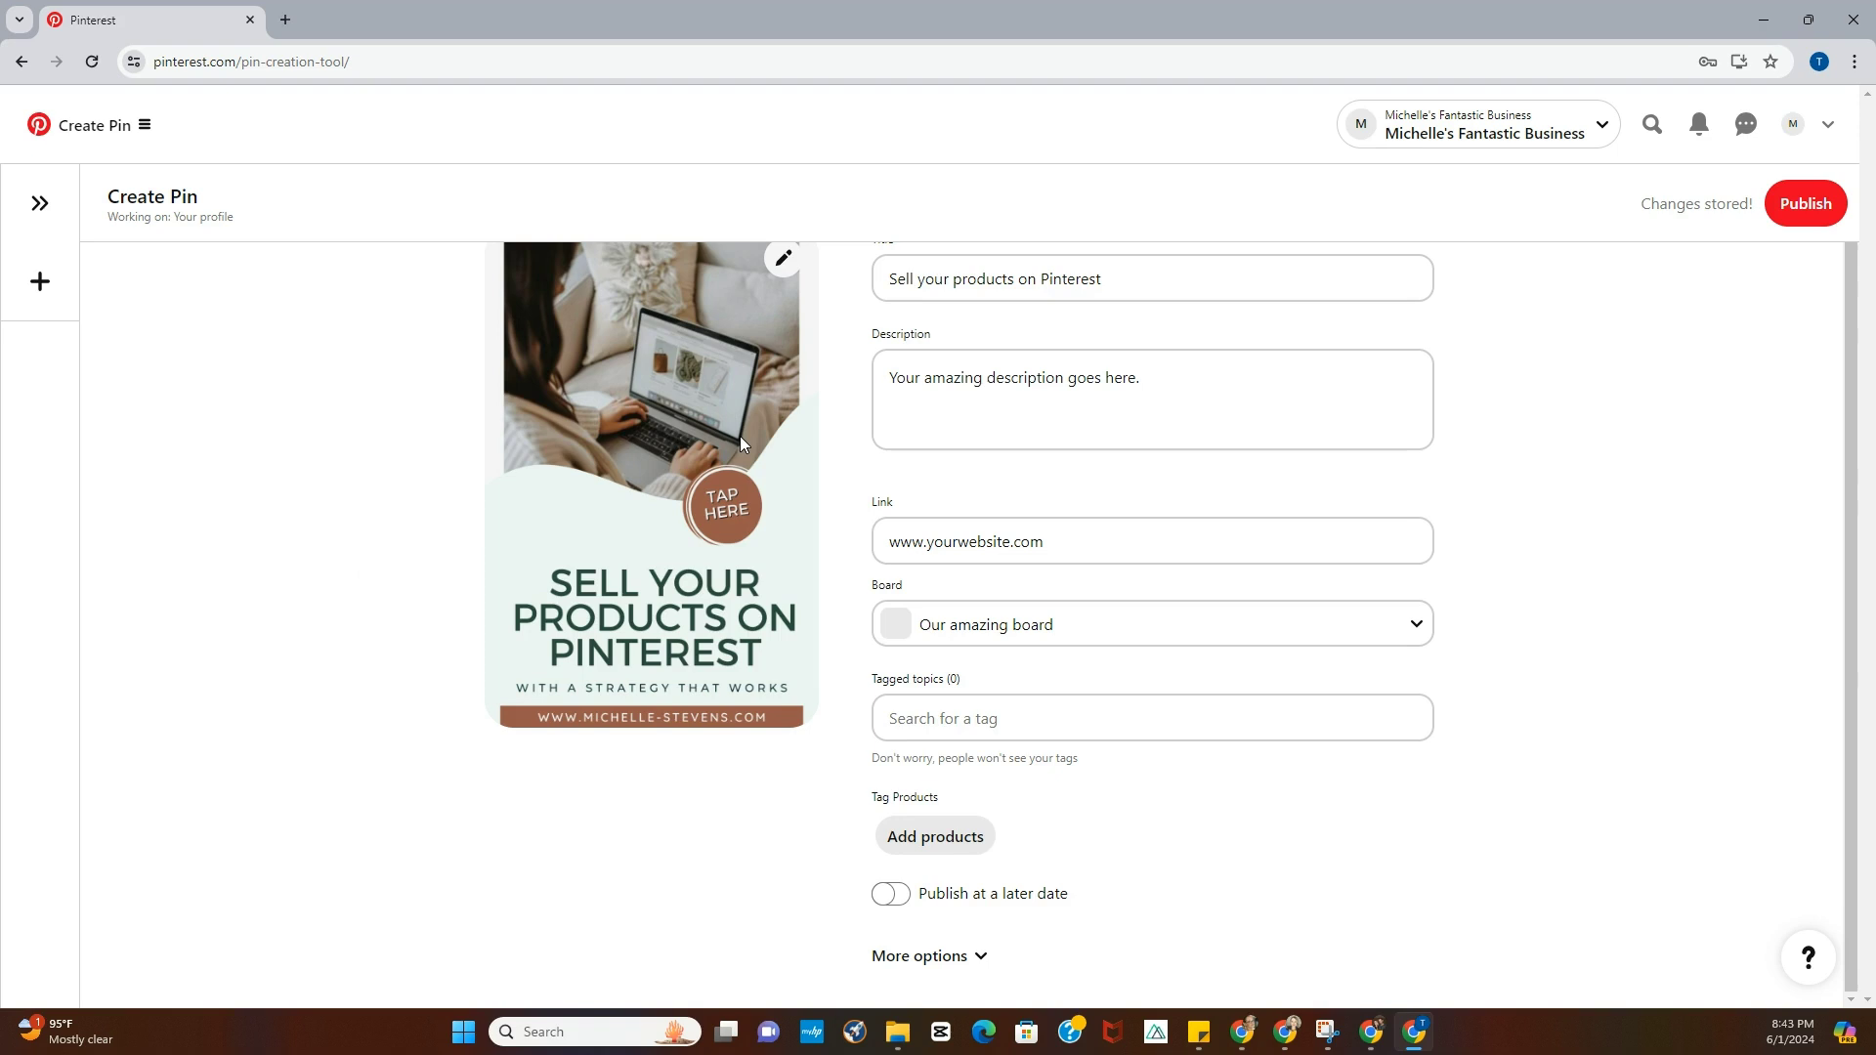
Search 'marketing', 'business' and 'craft' to tag Content Marketing, Business Management and Craft Supplies
left_click(1076, 716)
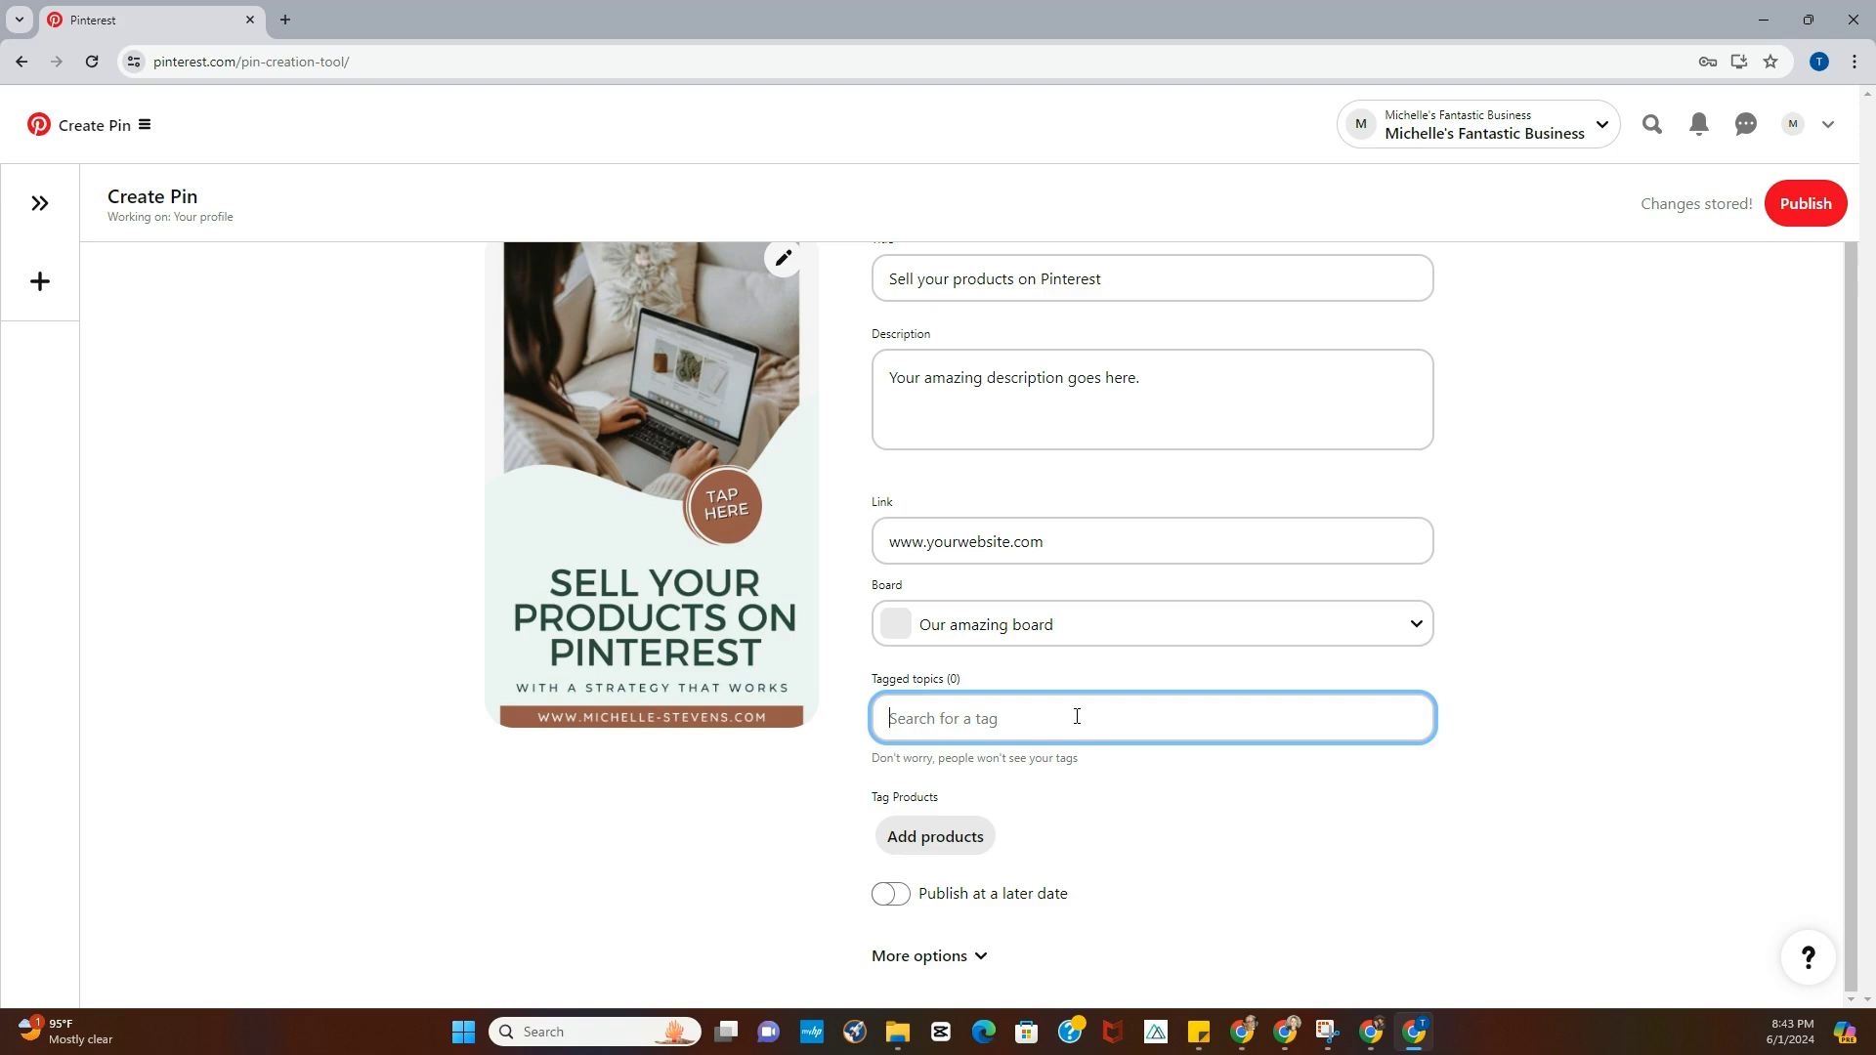
type("mark")
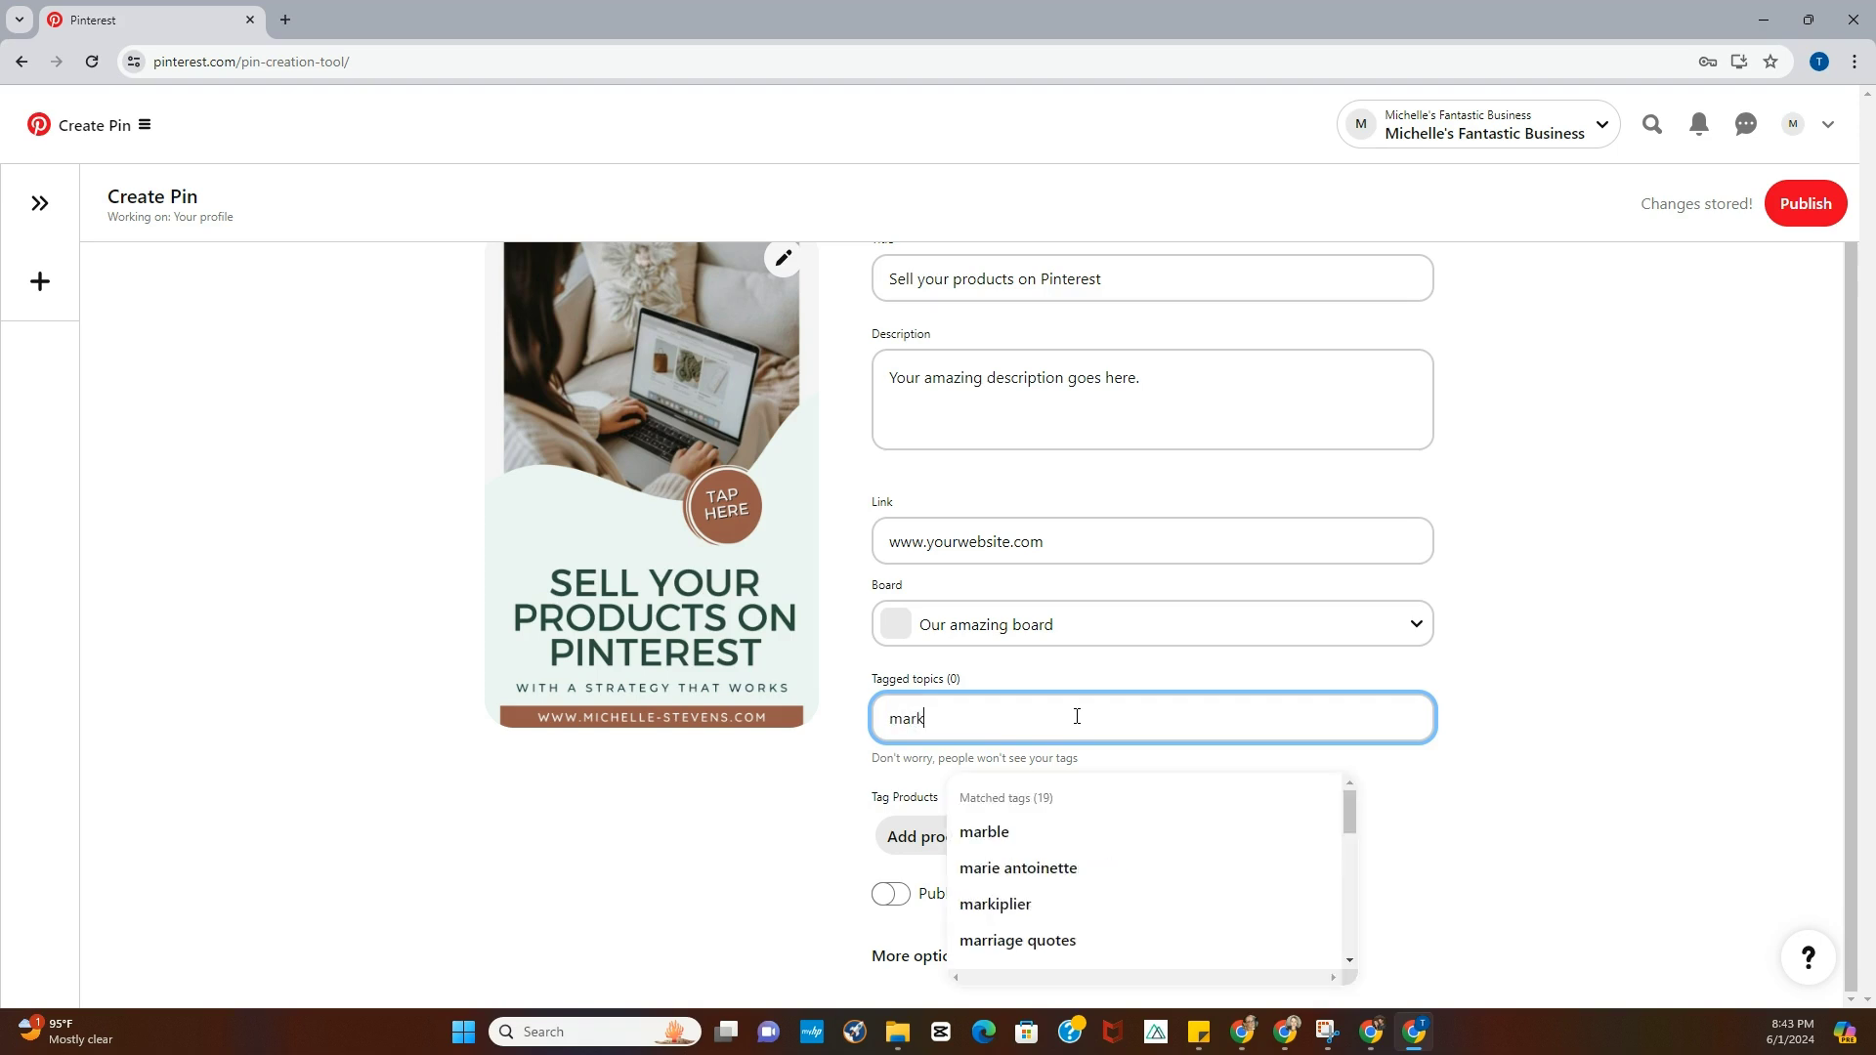
type("eting")
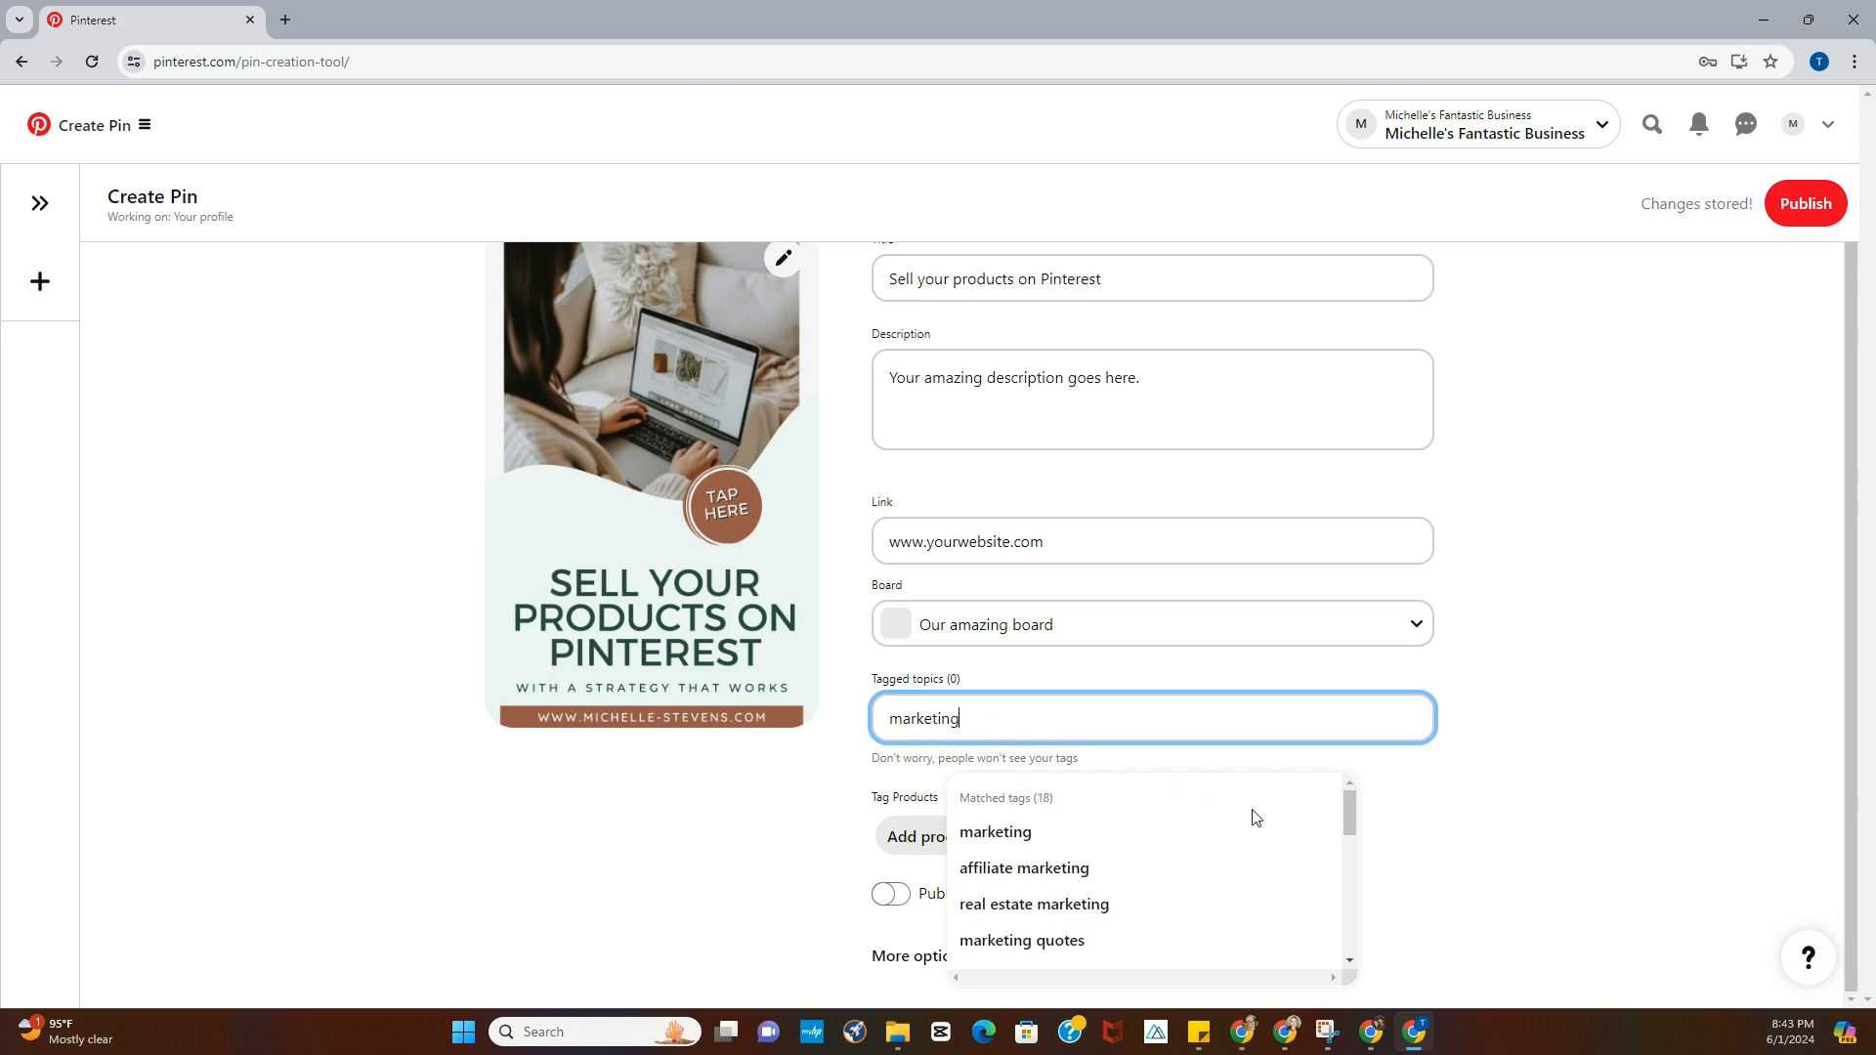
left_click_drag(1351, 807, 1348, 848)
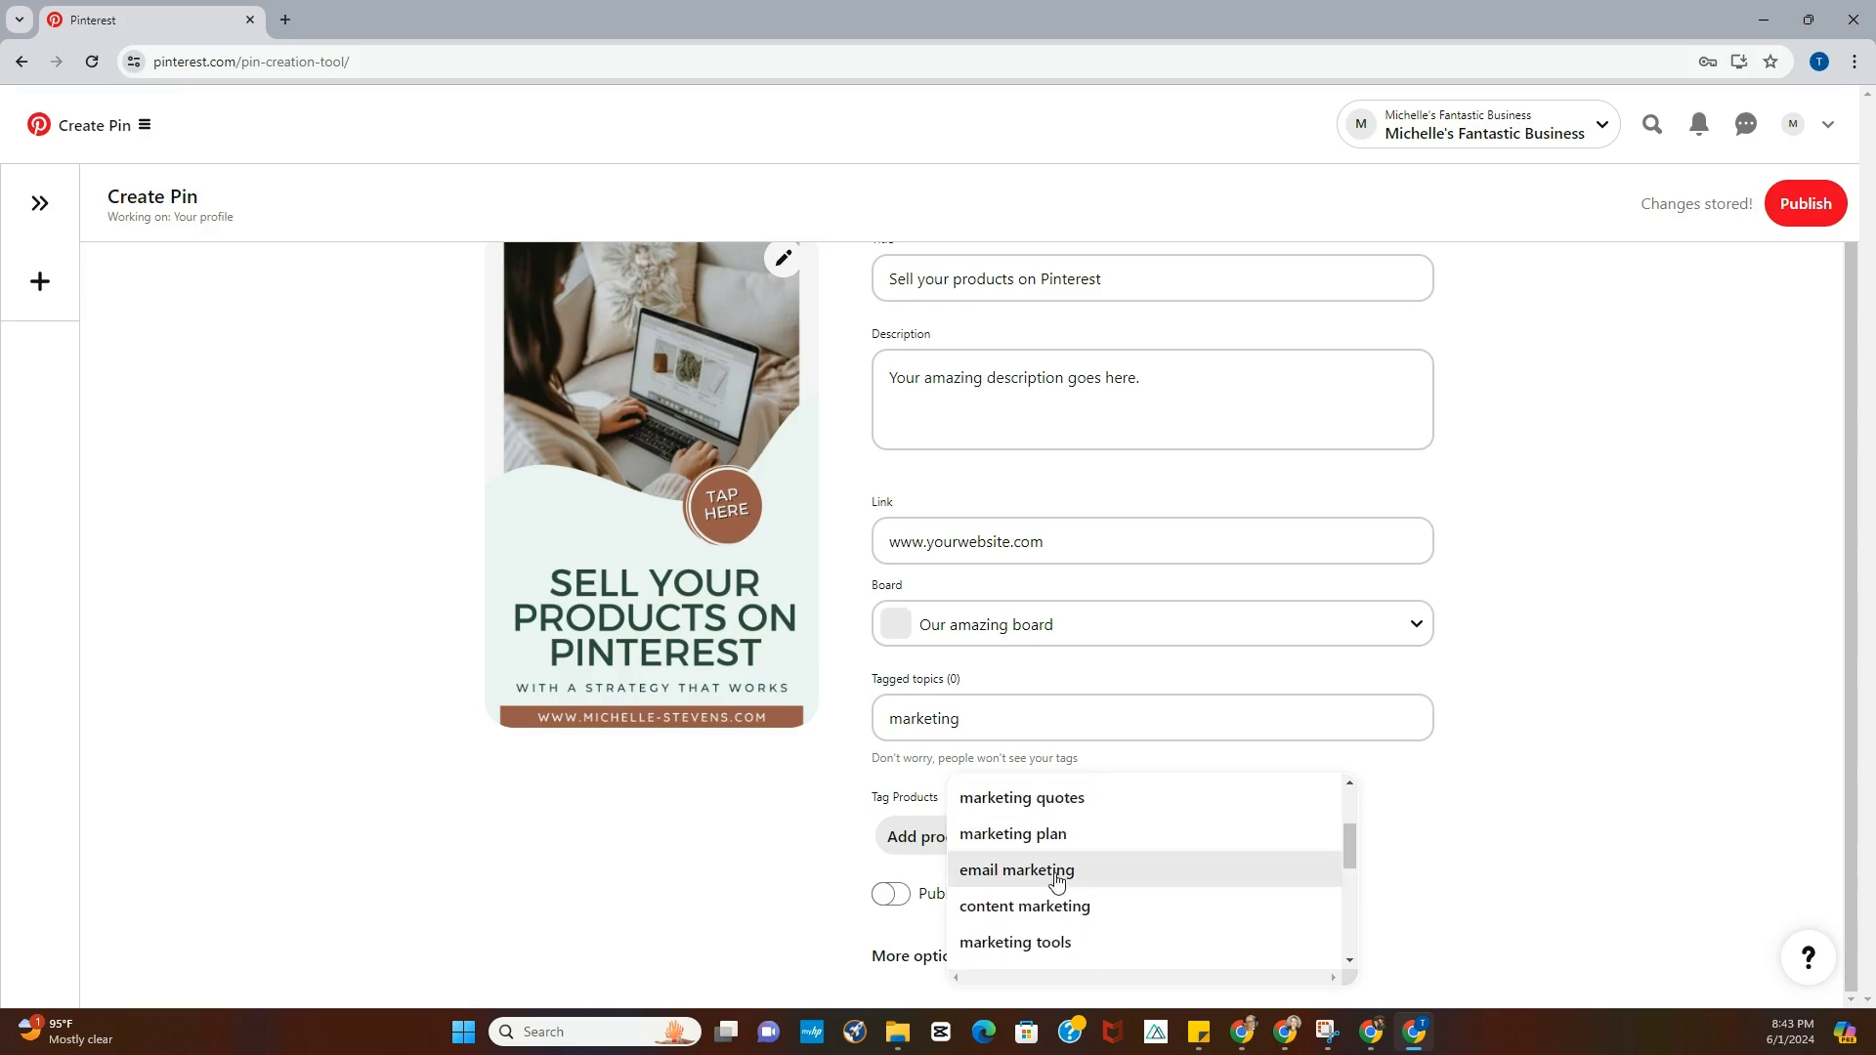
left_click(1027, 905)
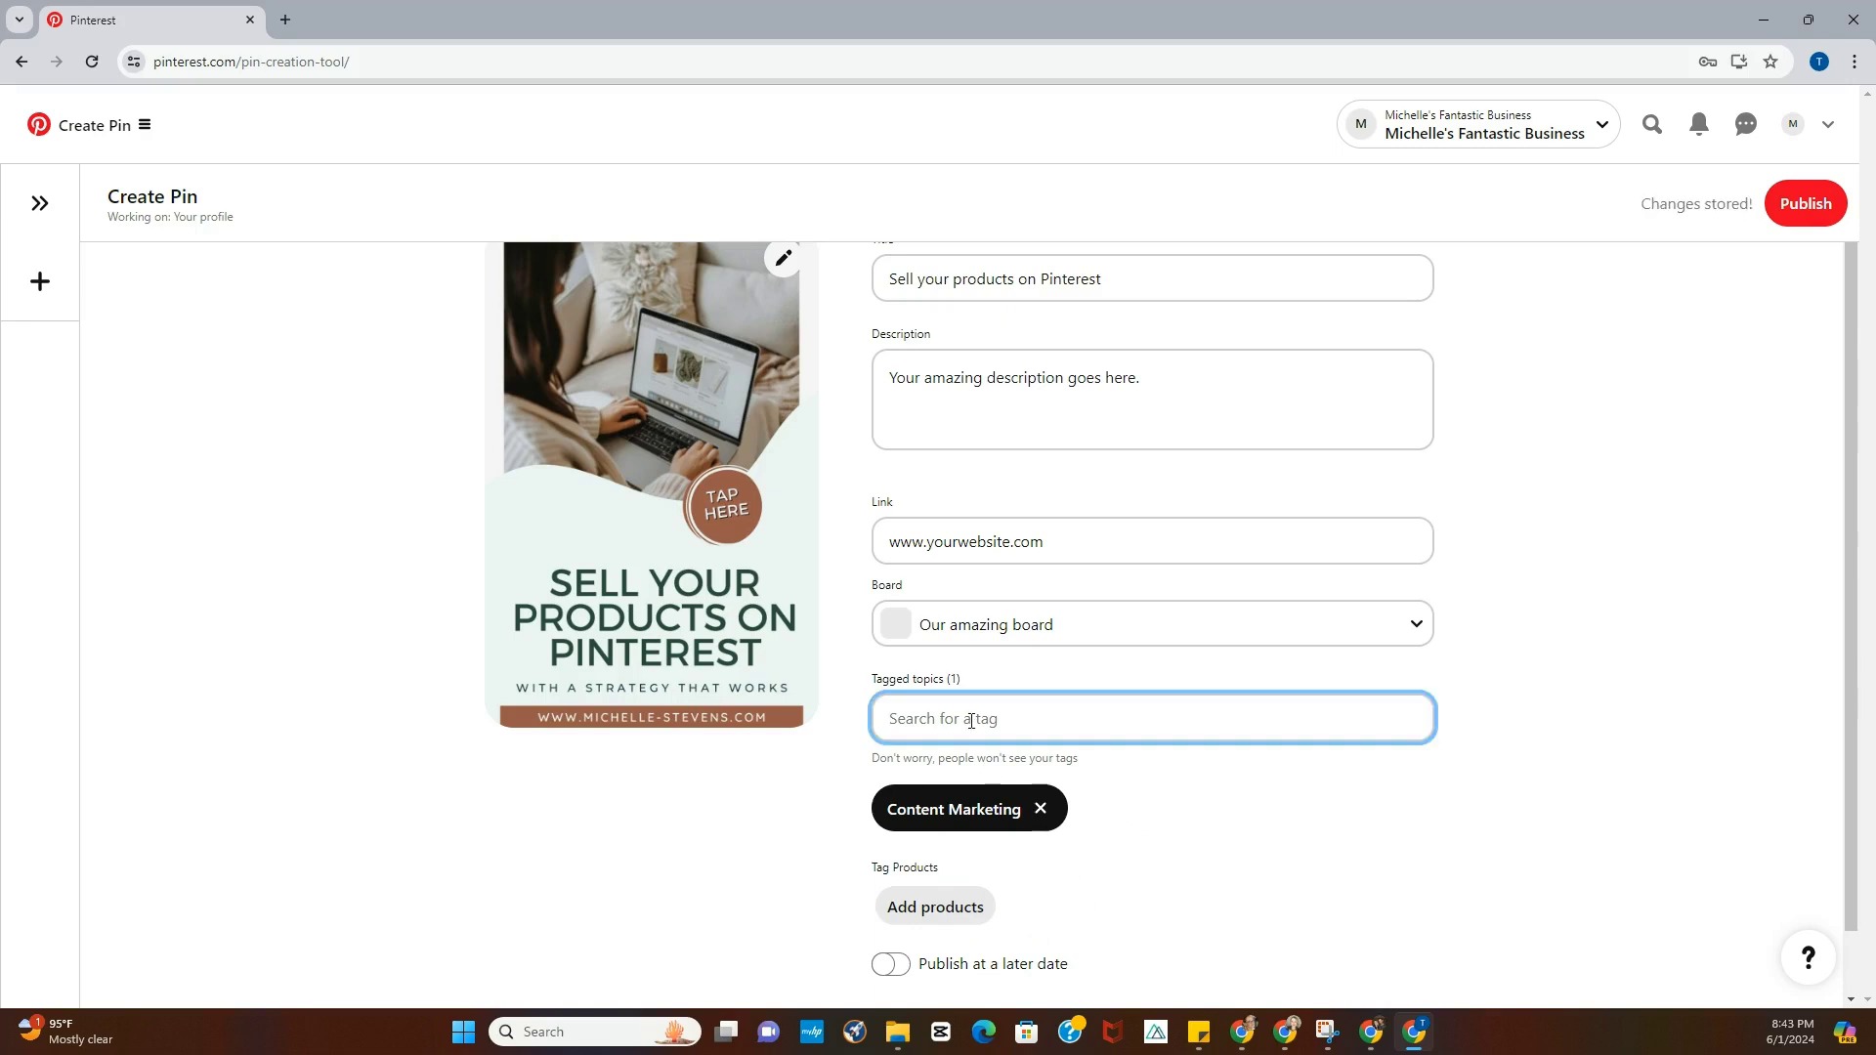
type("business")
key("Return")
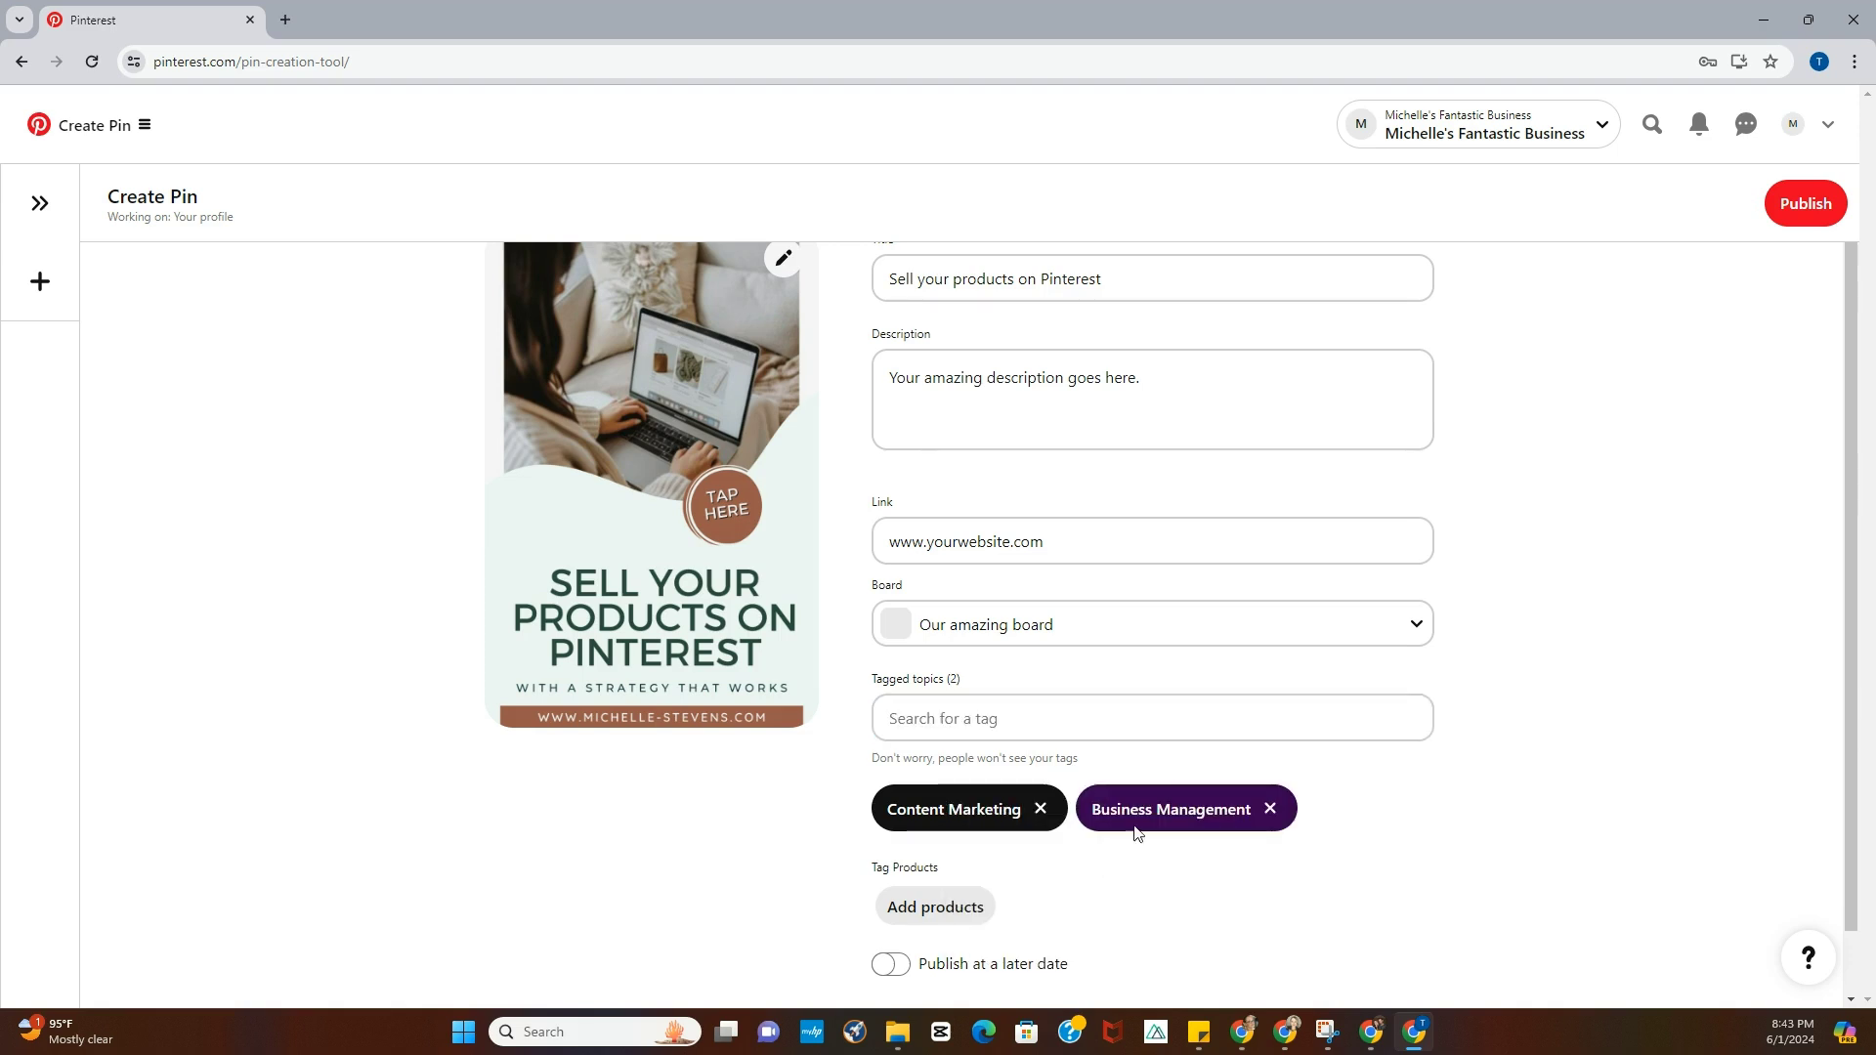
left_click(1019, 718)
type("craft")
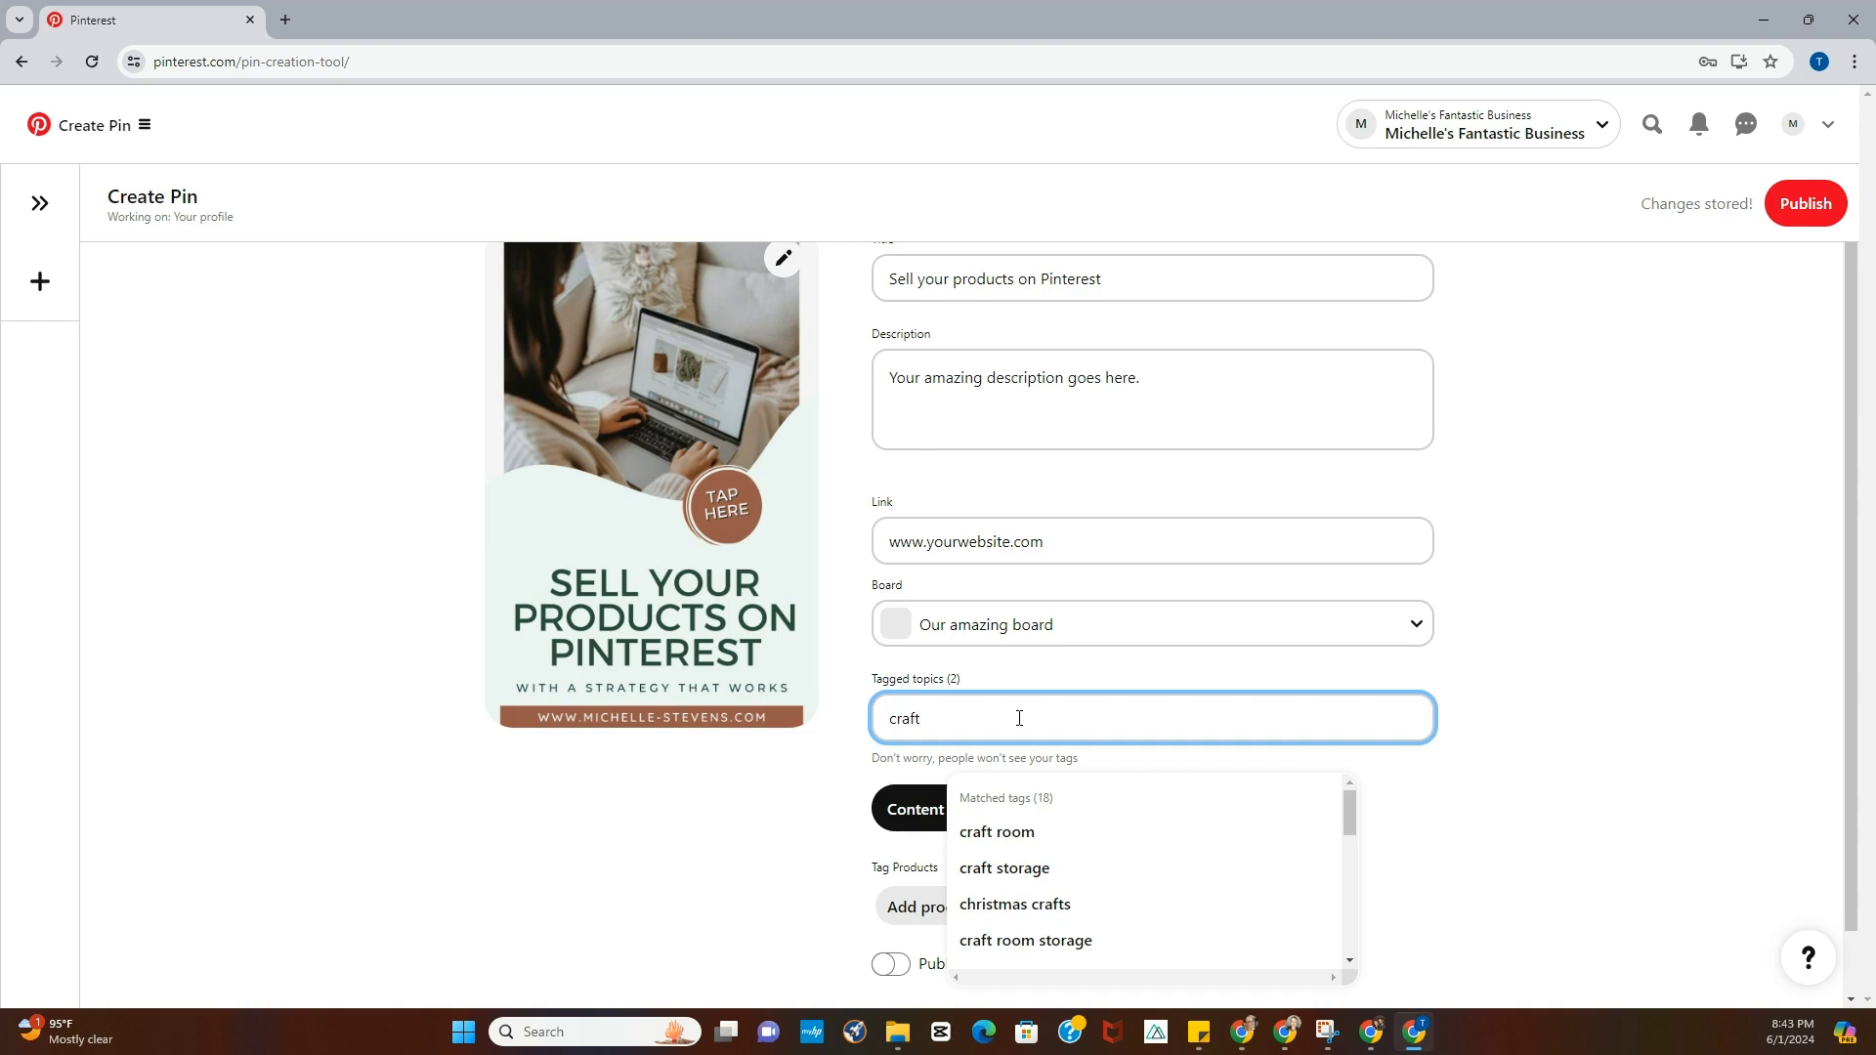
left_click_drag(1351, 811, 1348, 885)
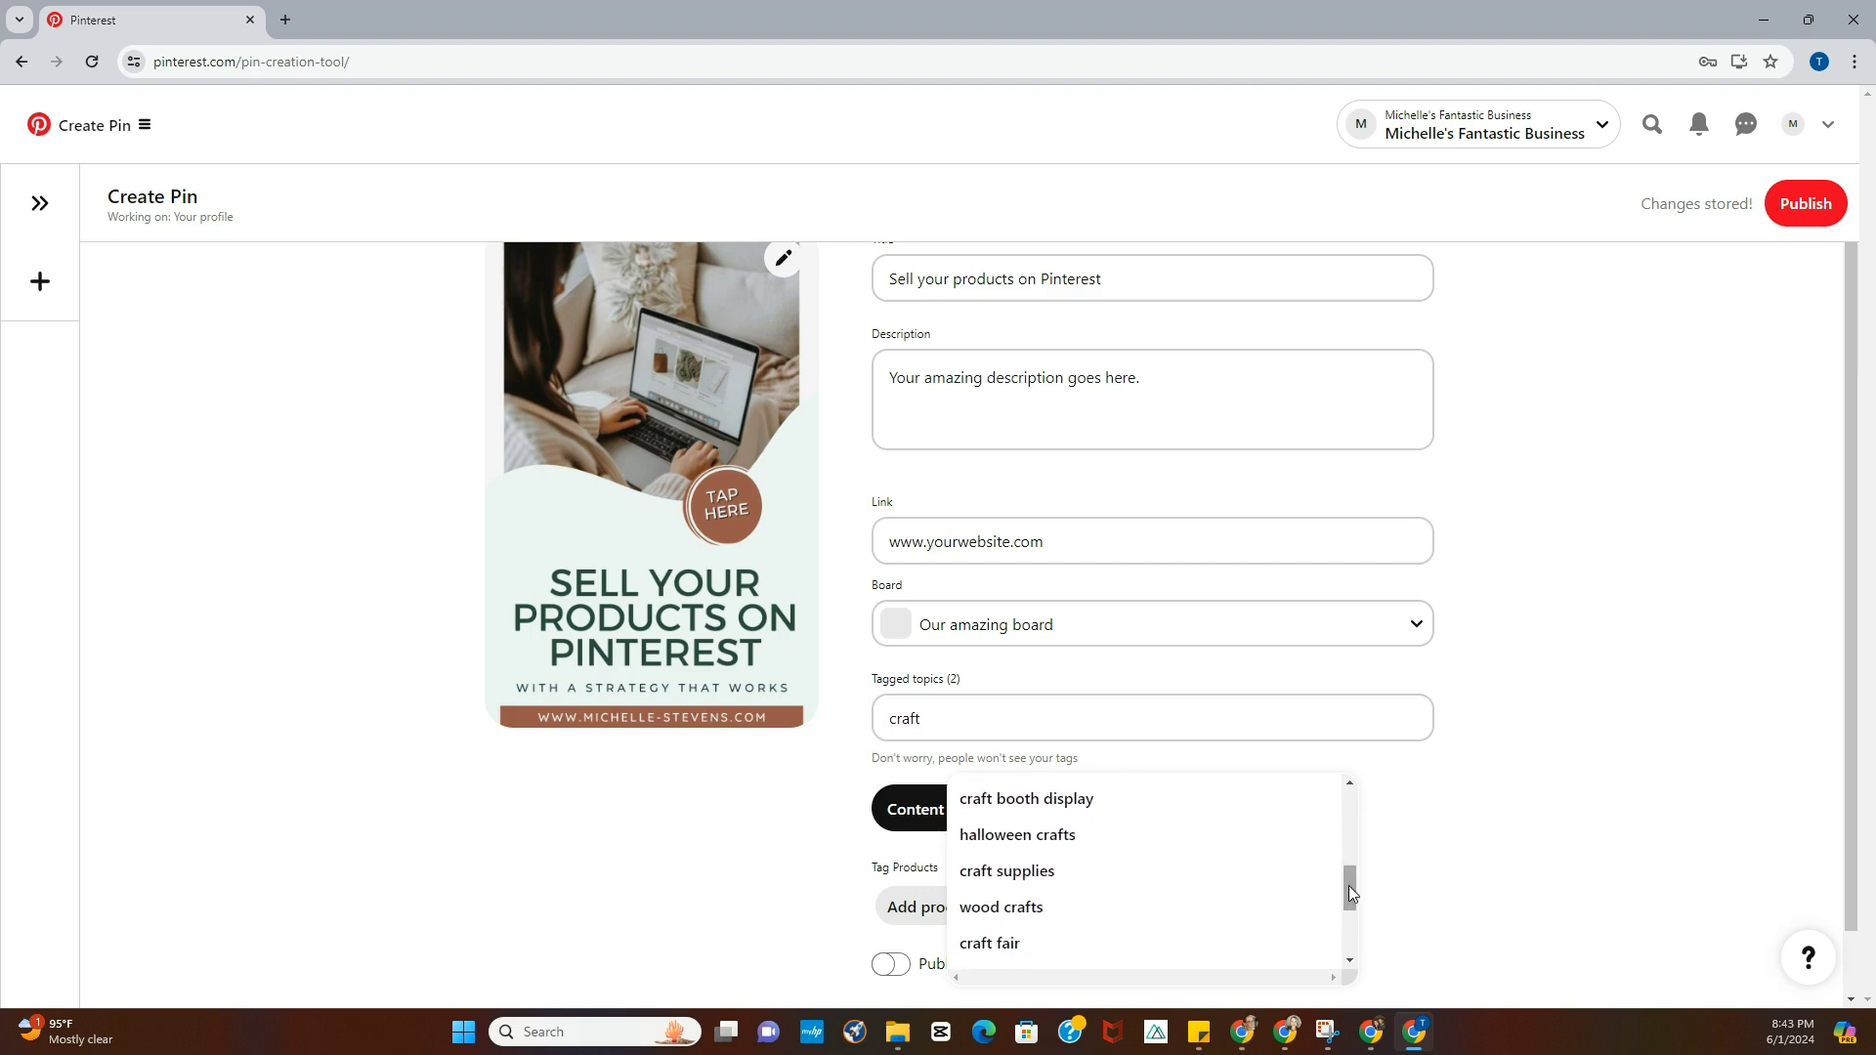
left_click(1016, 878)
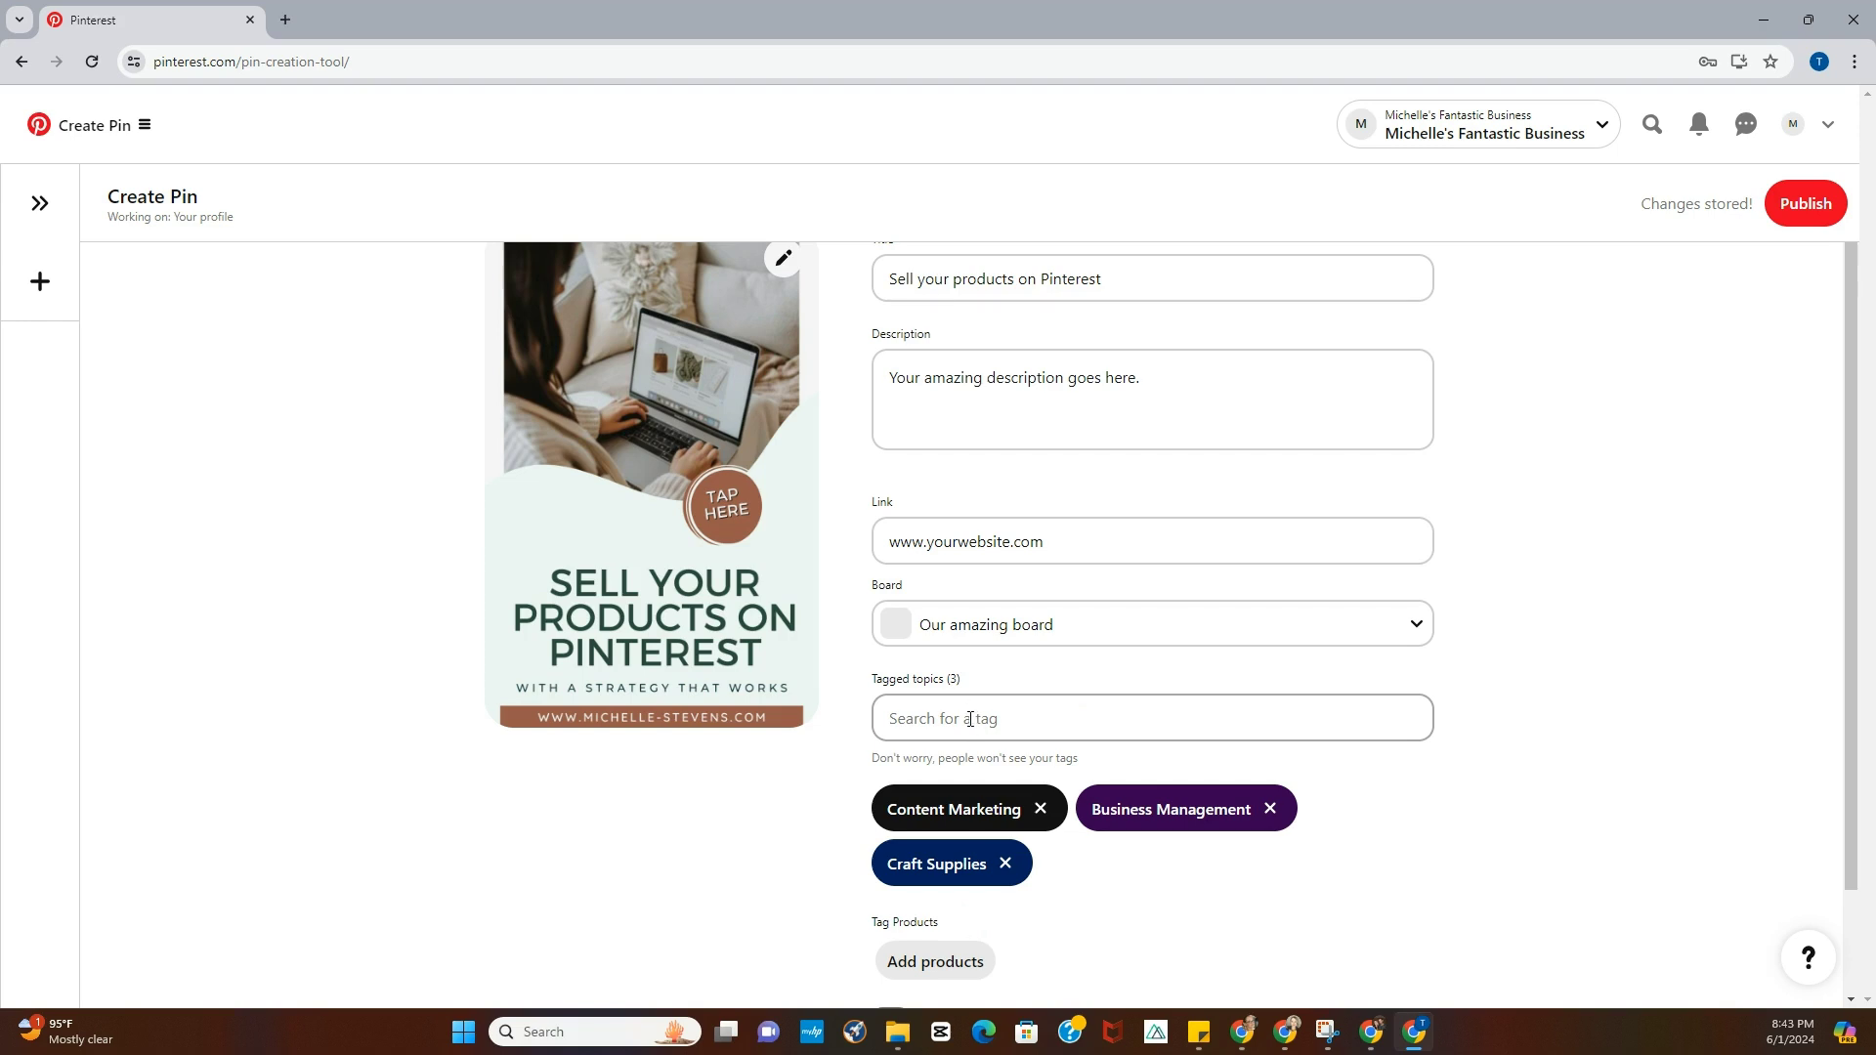
scroll(1046, 784, "down", 2)
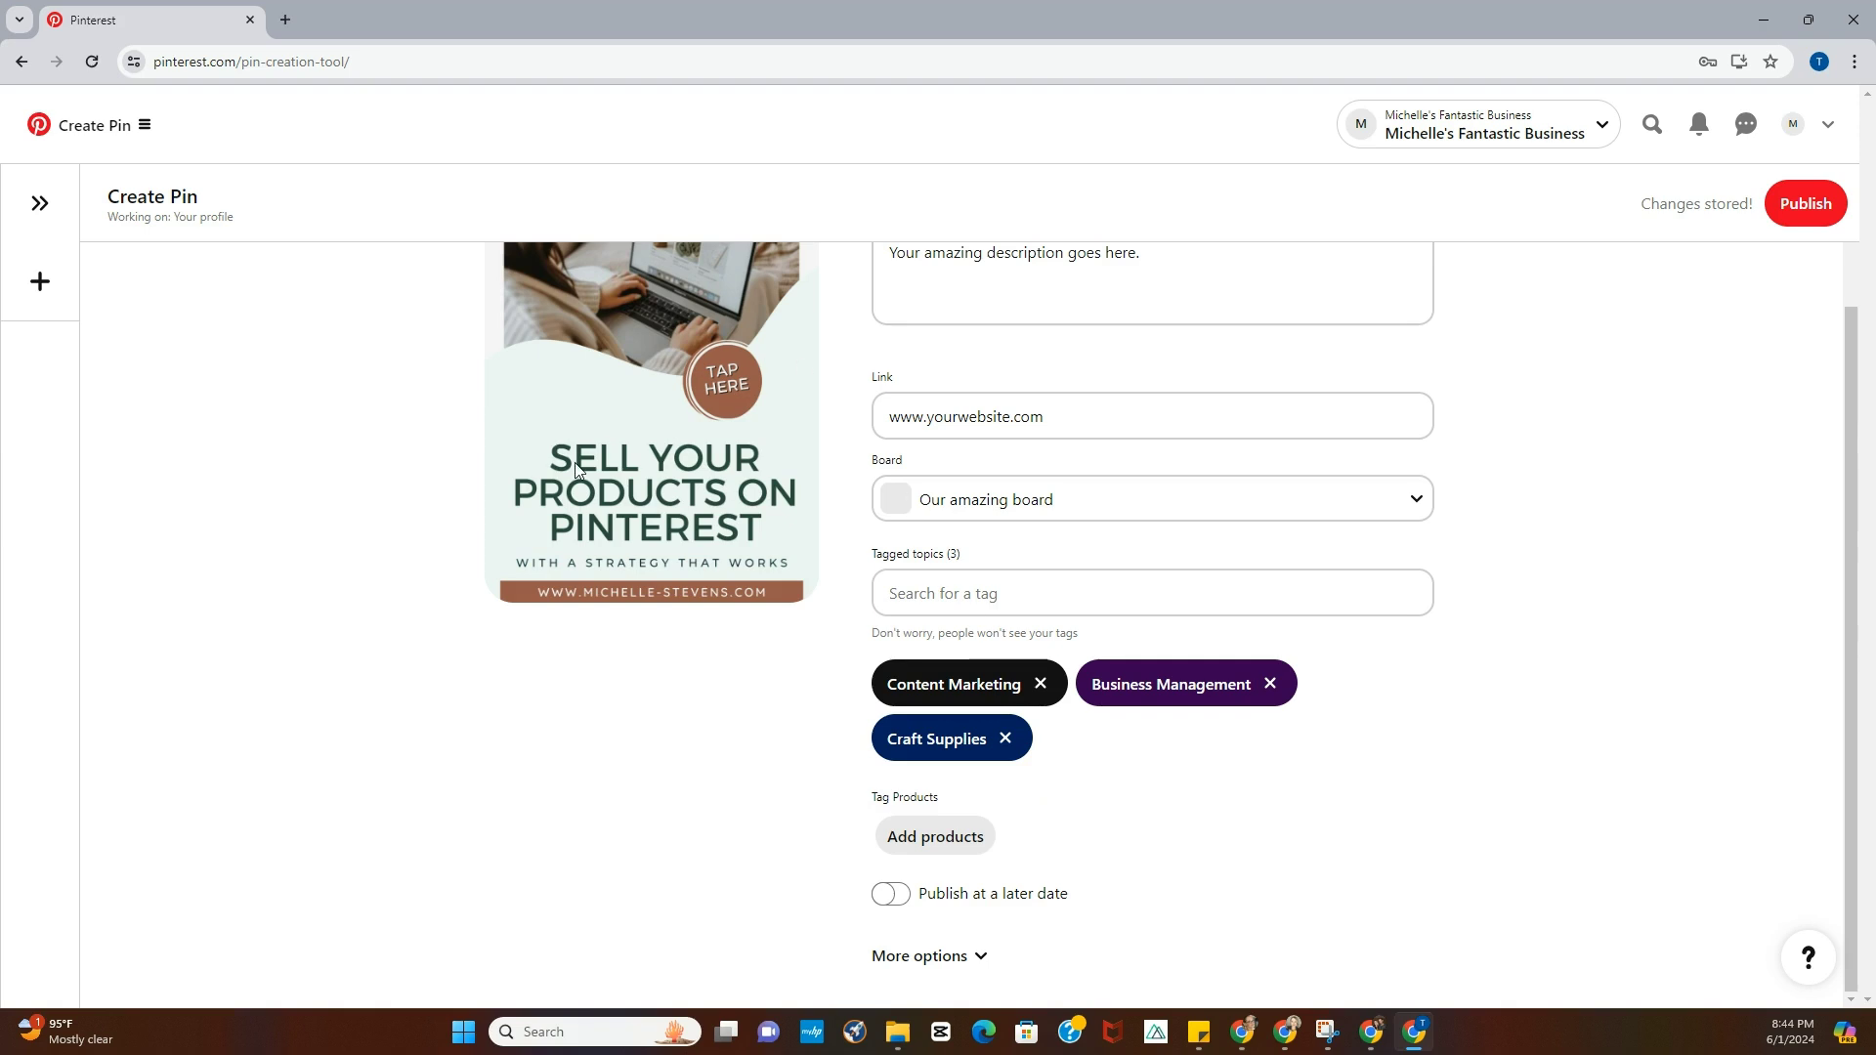
Start product tagging, then load michelle-stevens.store in a new browser tab
left_click(899, 838)
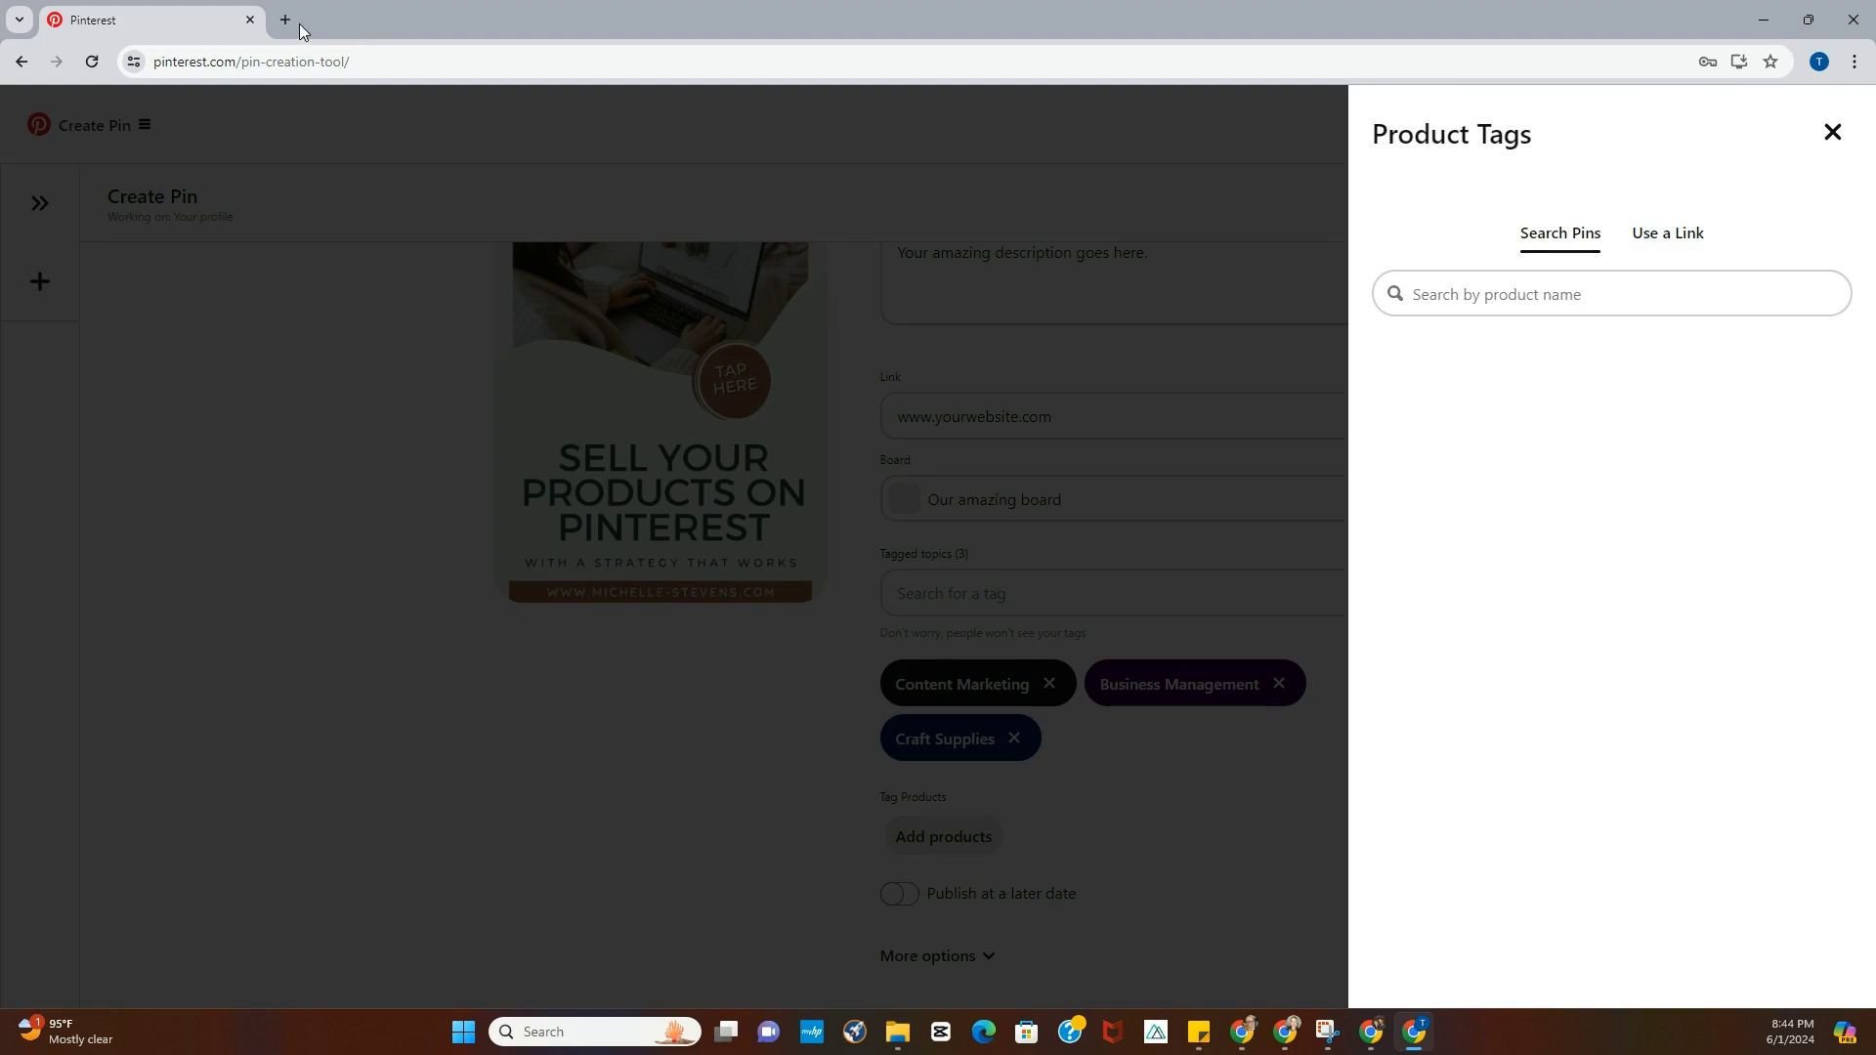
left_click(286, 19)
left_click(278, 59)
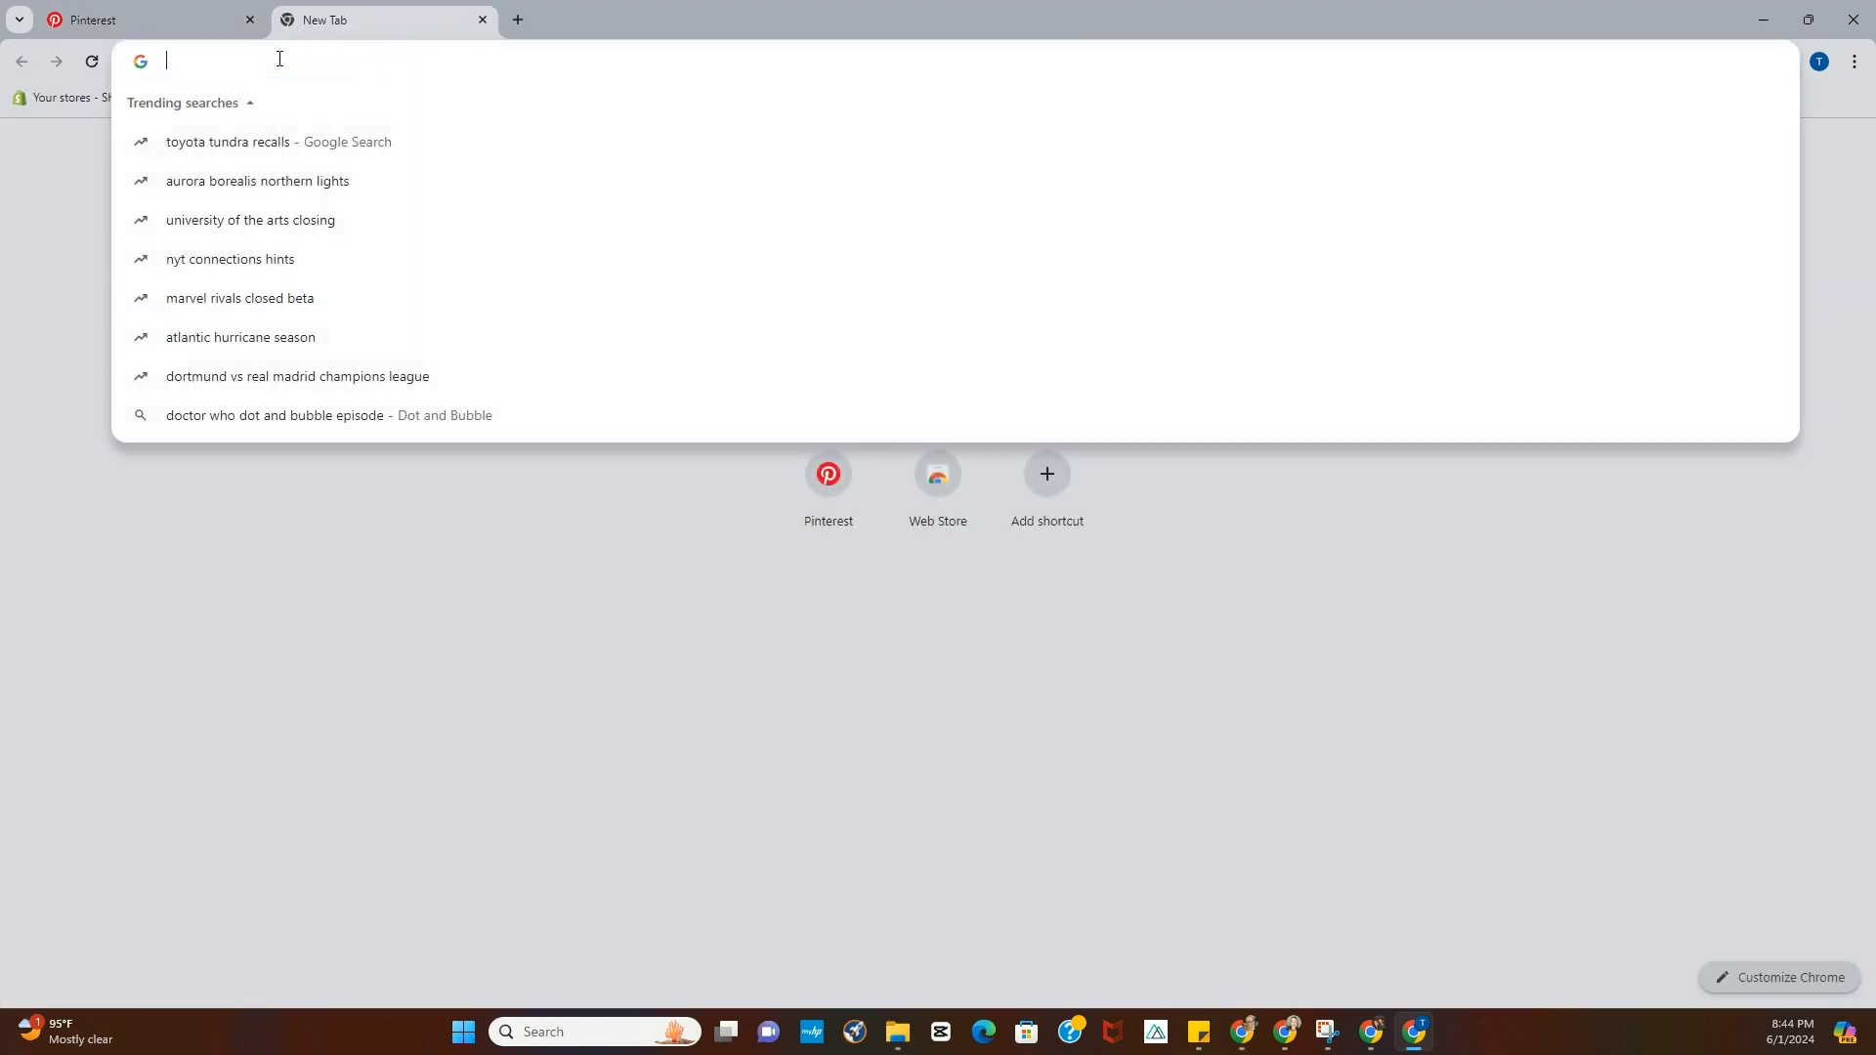
type("miche")
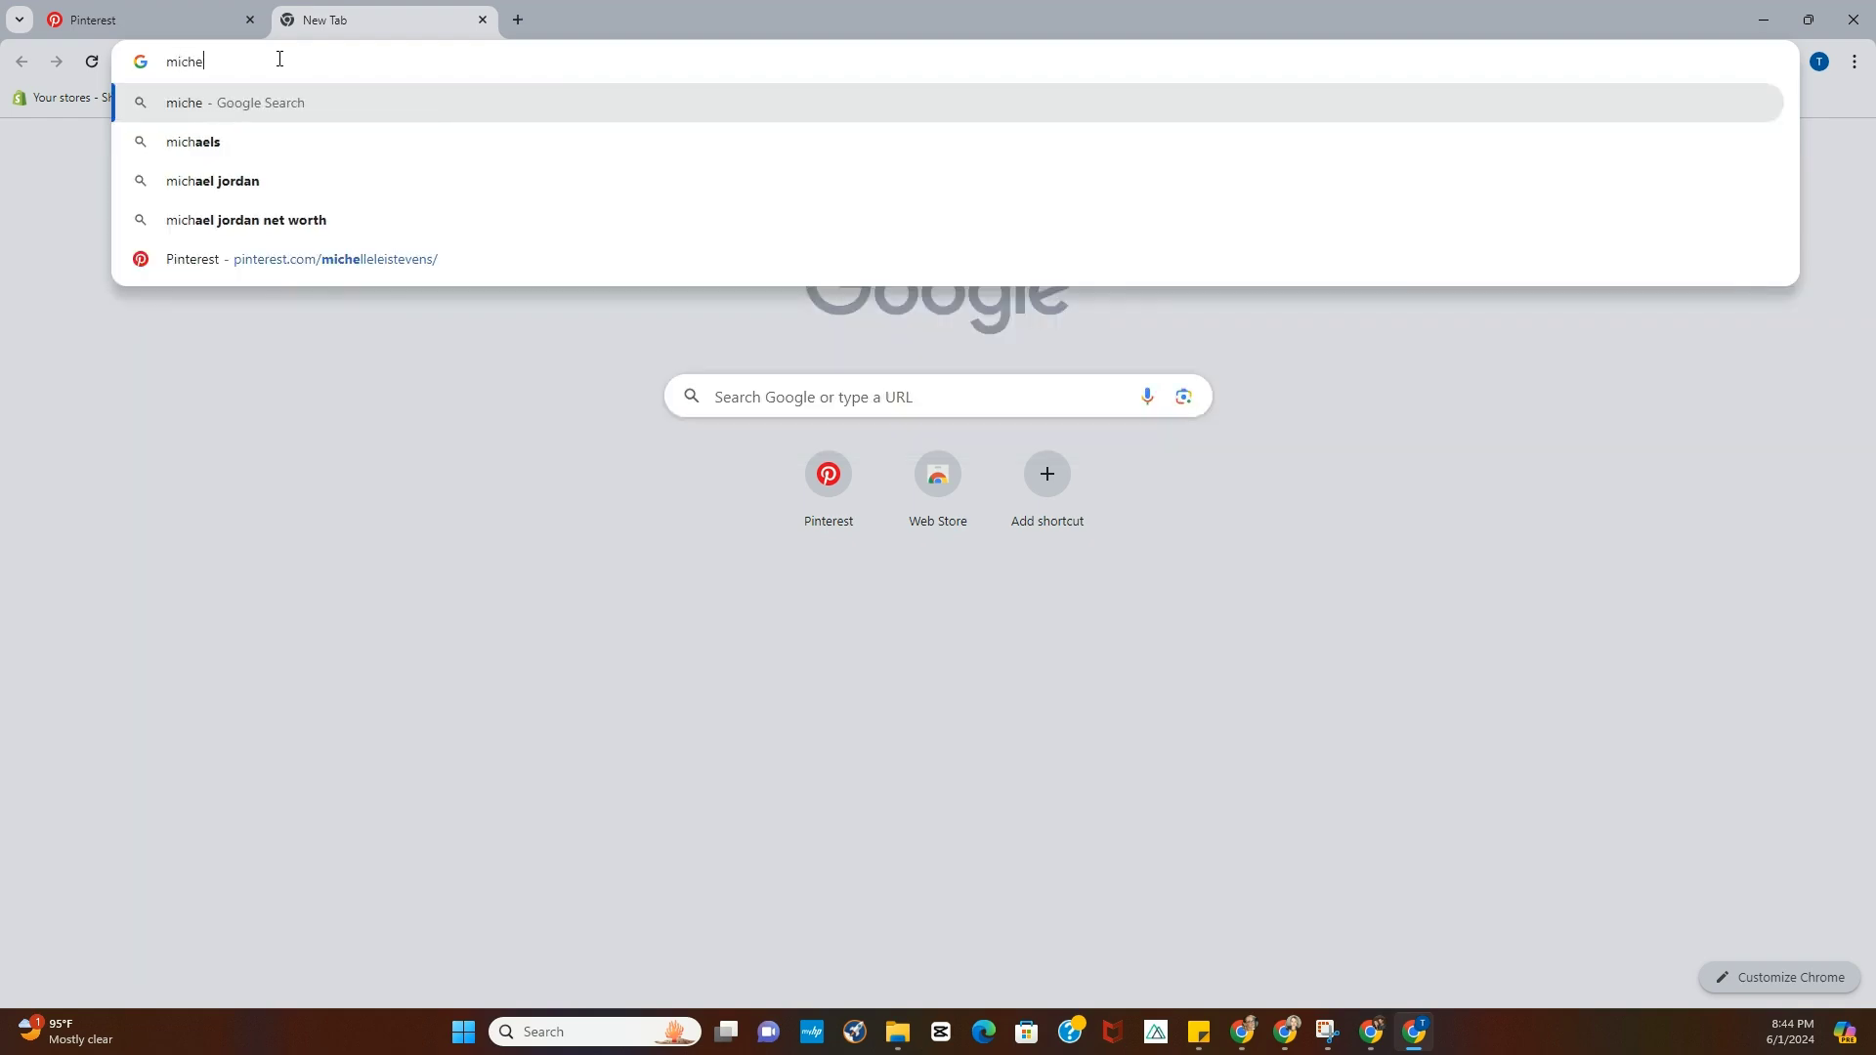
type("lle-st")
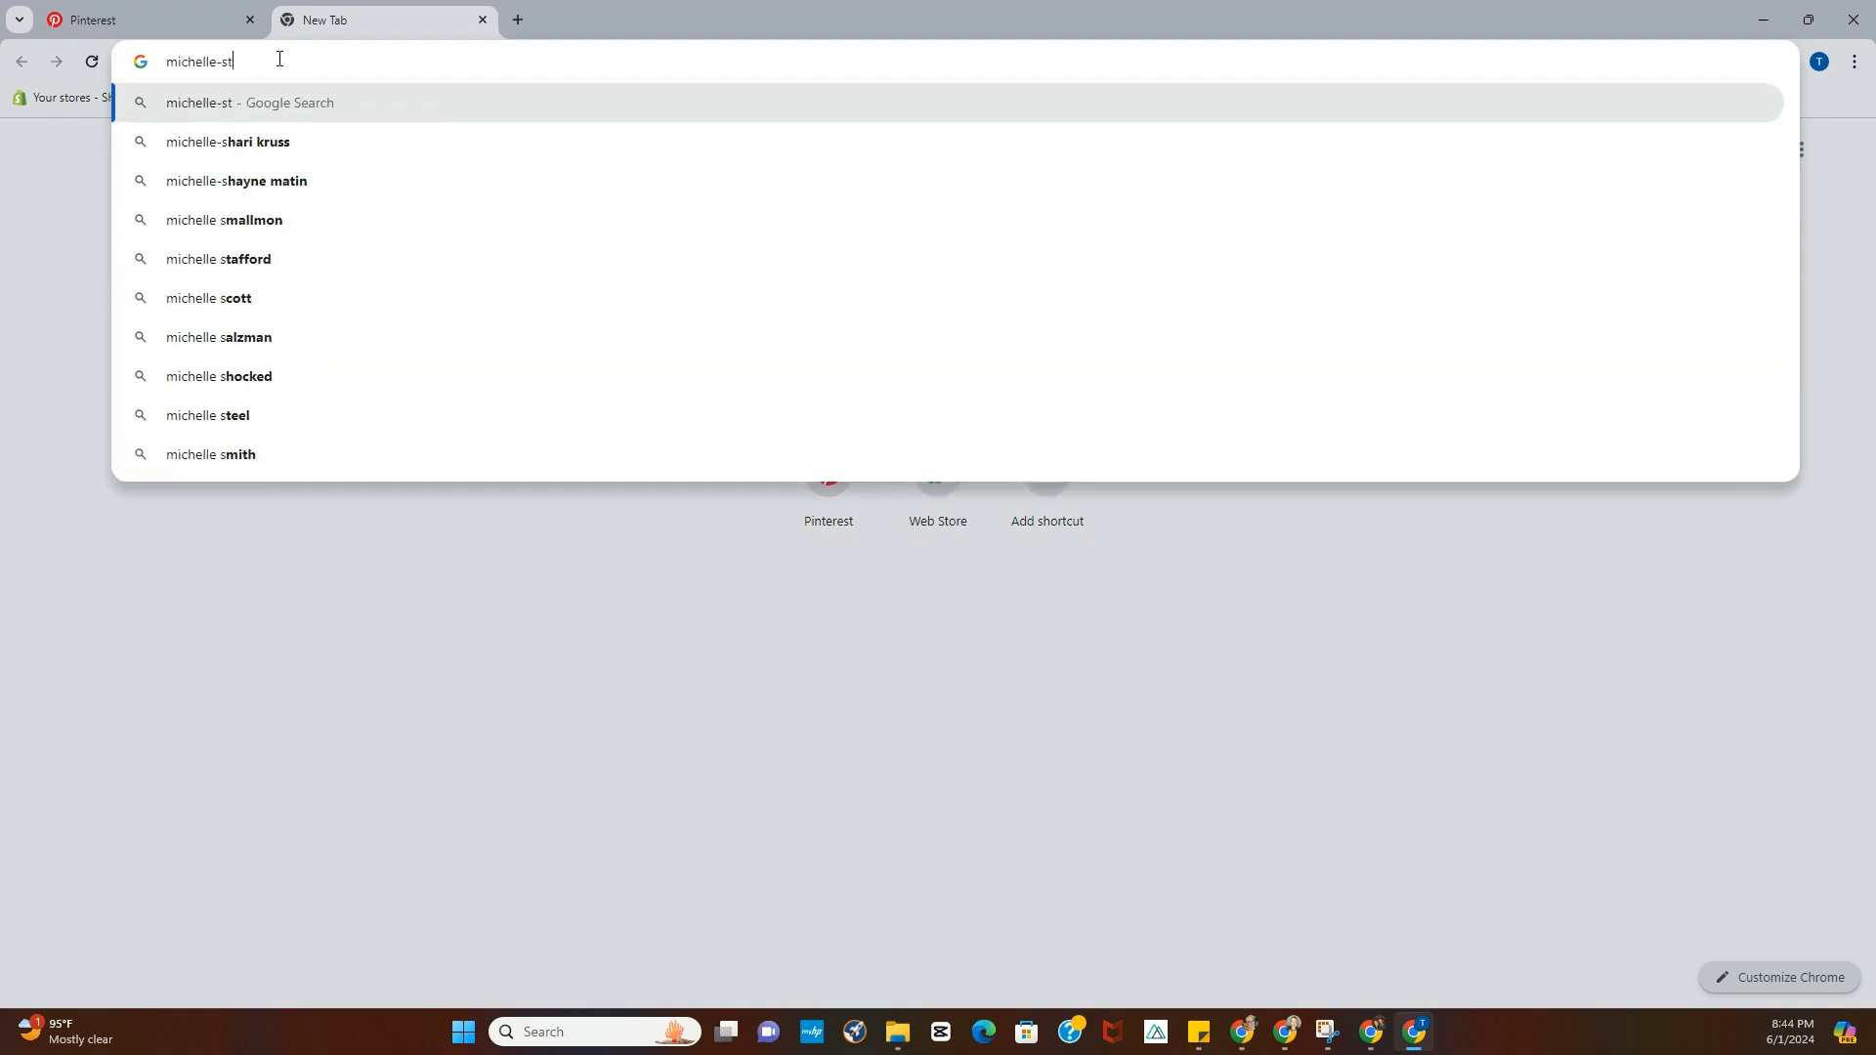
key("Return")
Open the Plant Mama stickers product under $10 and copy its web address
mouse_move(878, 309)
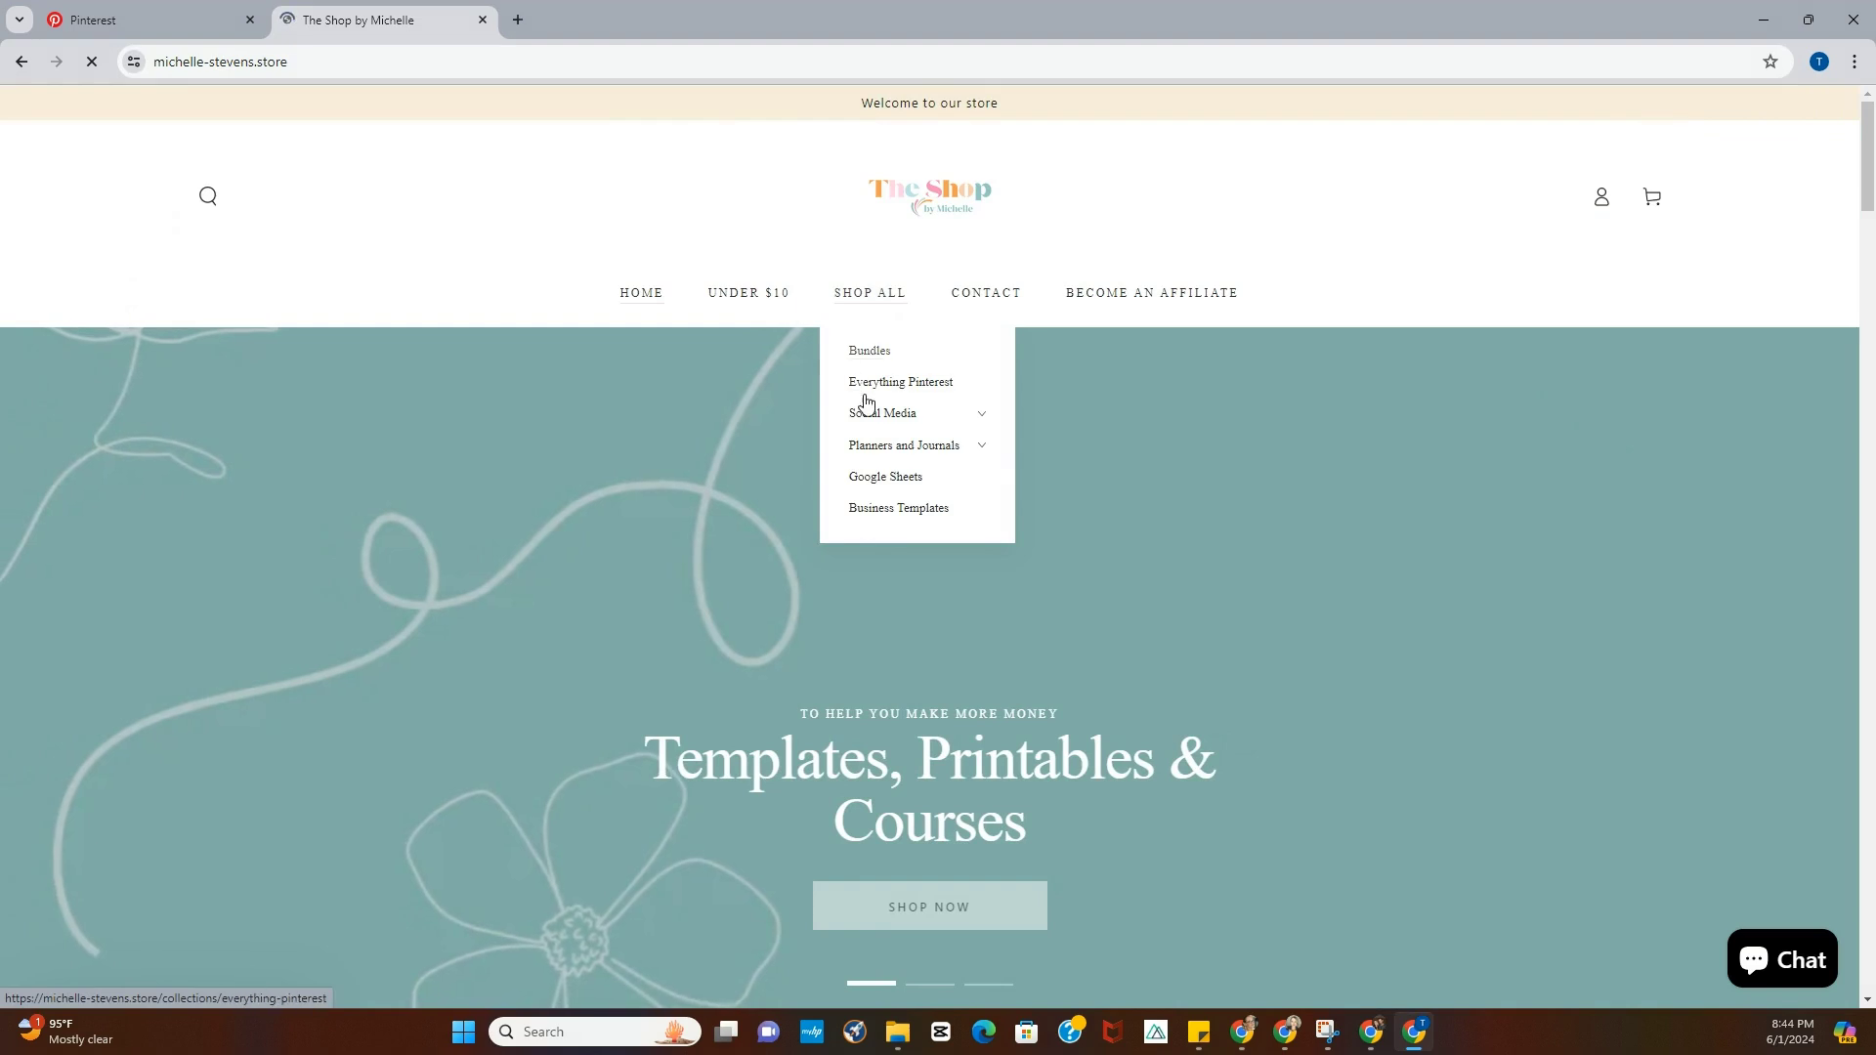
left_click(779, 312)
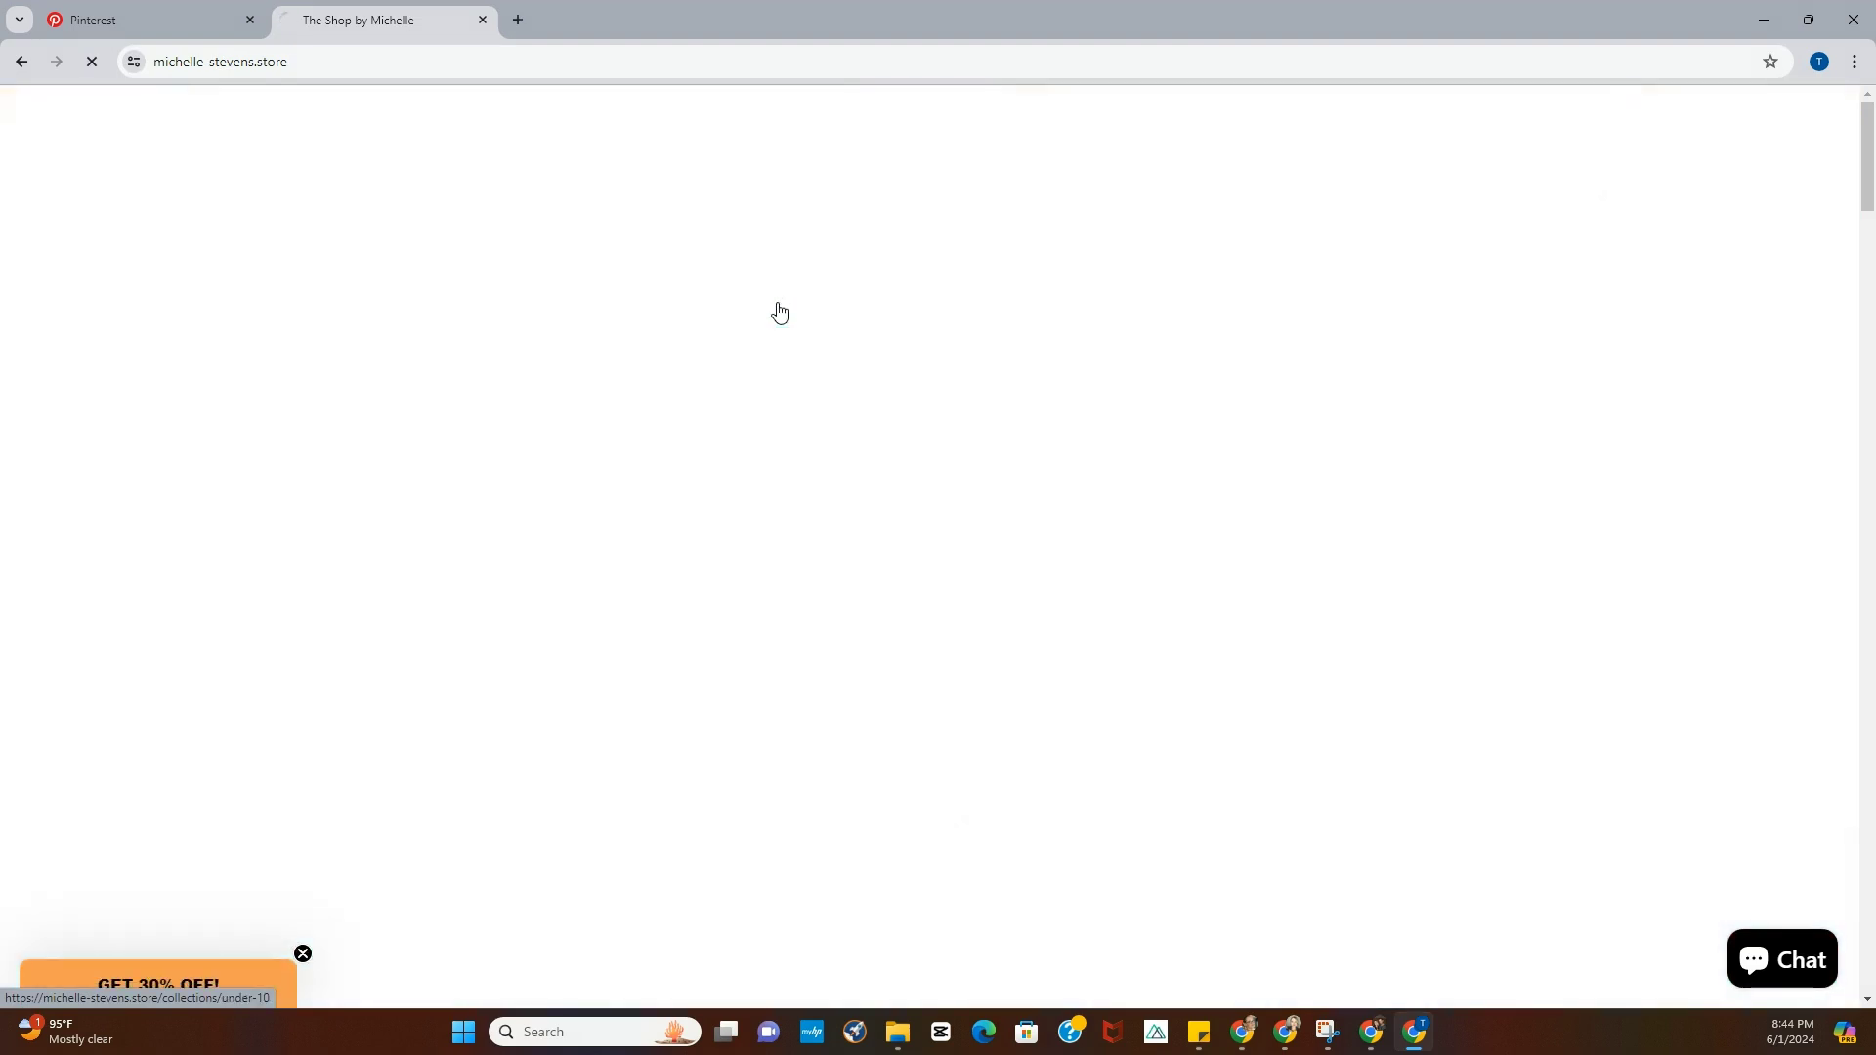
left_click(641, 745)
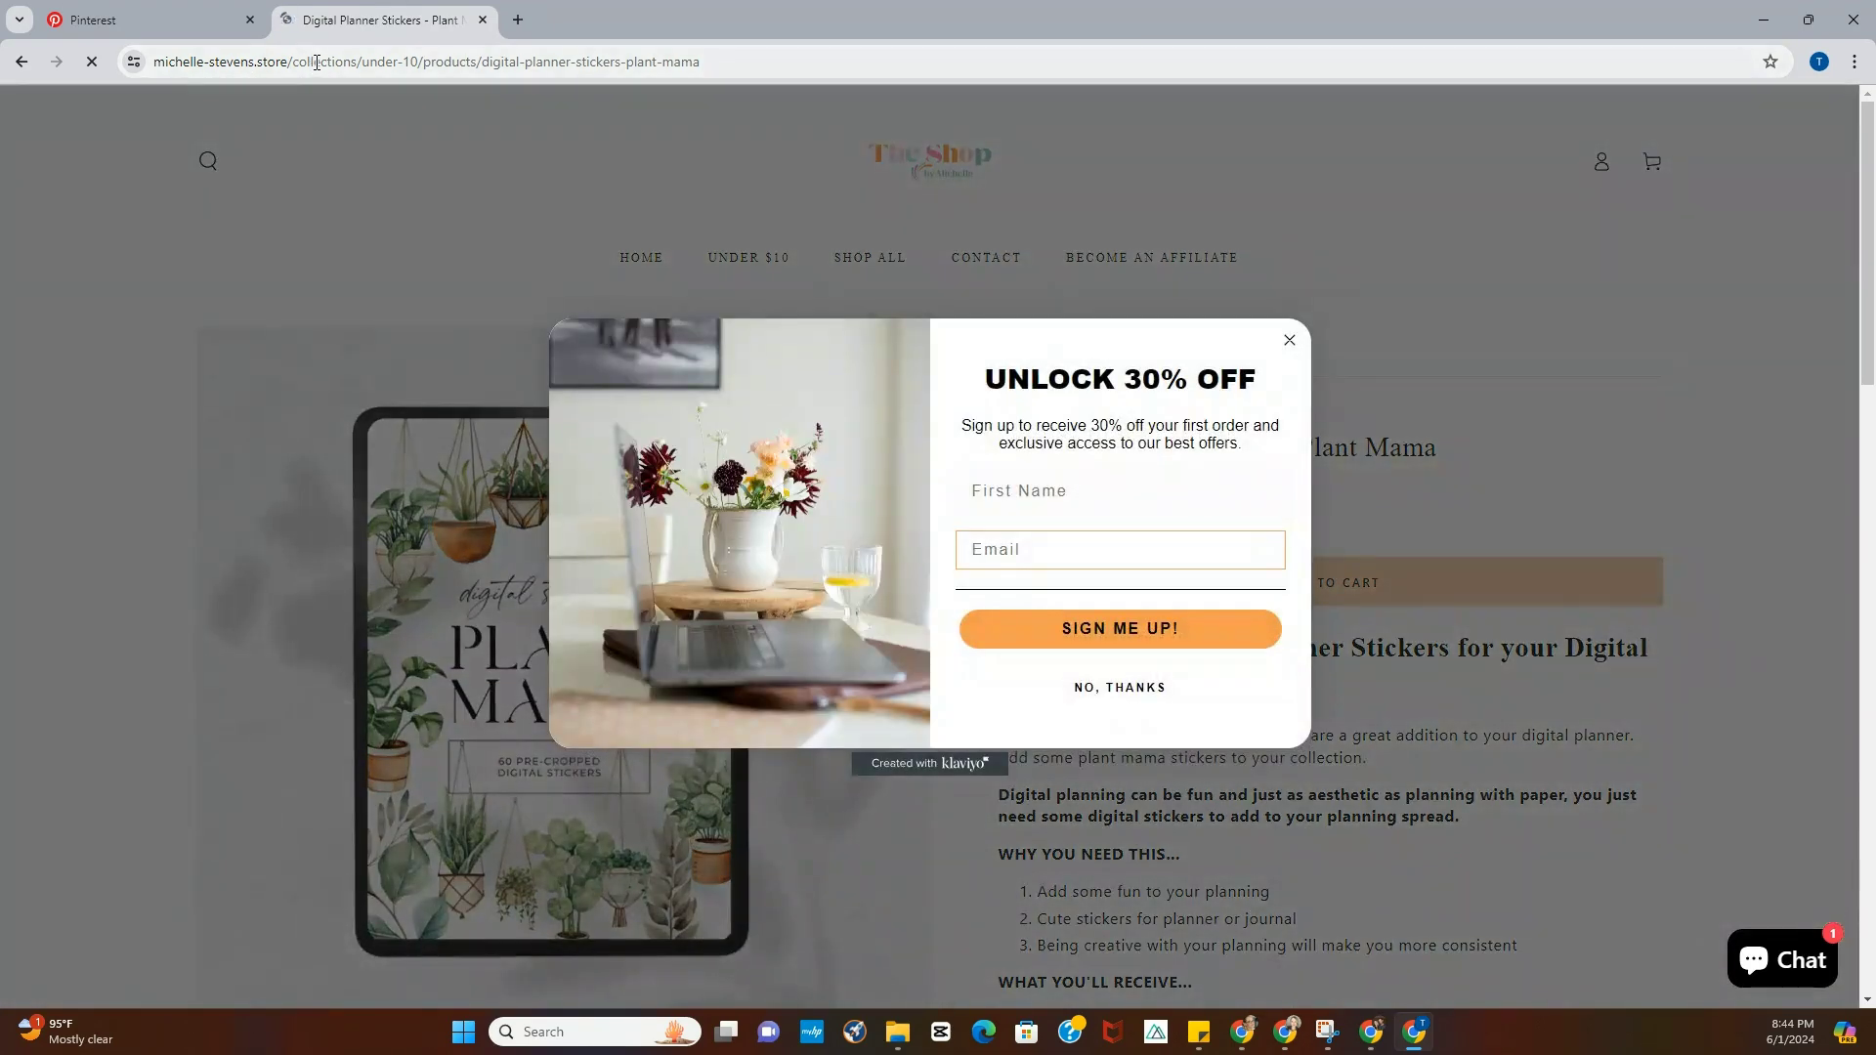
left_click(317, 61)
right_click(317, 65)
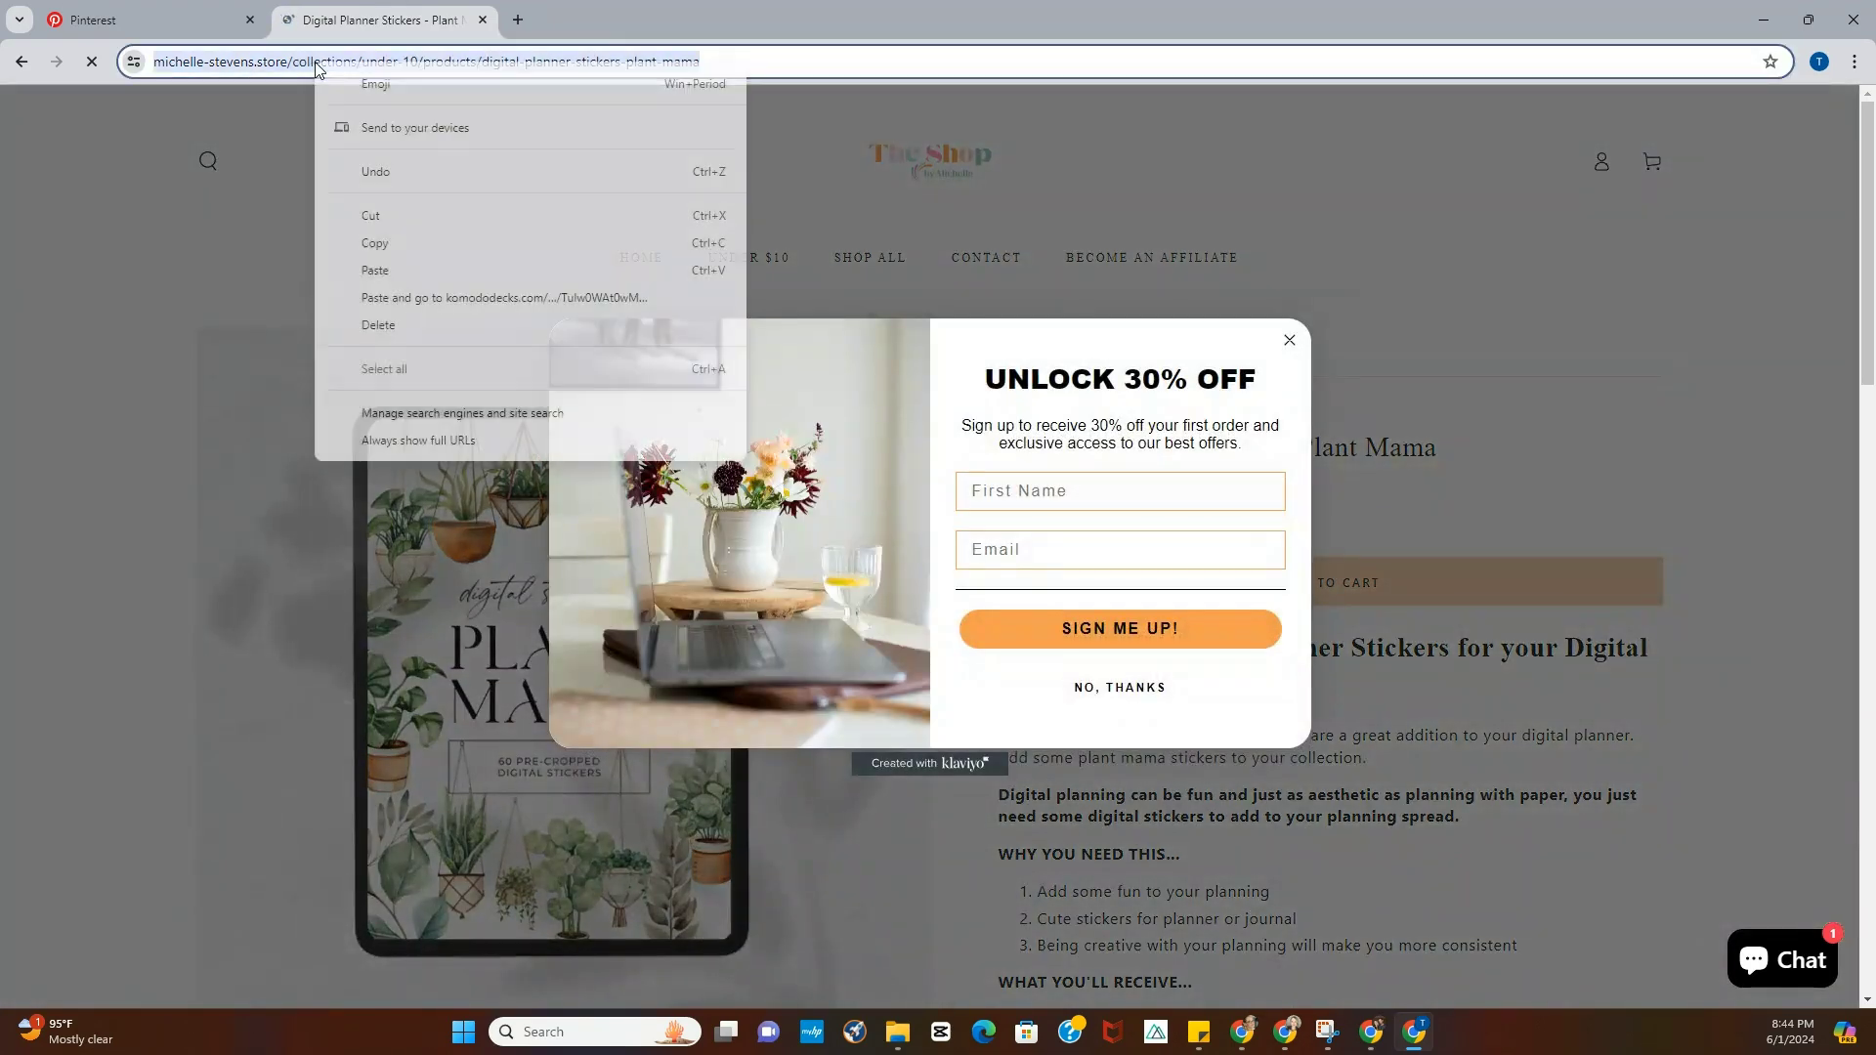
left_click(473, 237)
Paste the Plant Mama product URL under Use a Link and tag that product
left_click(146, 19)
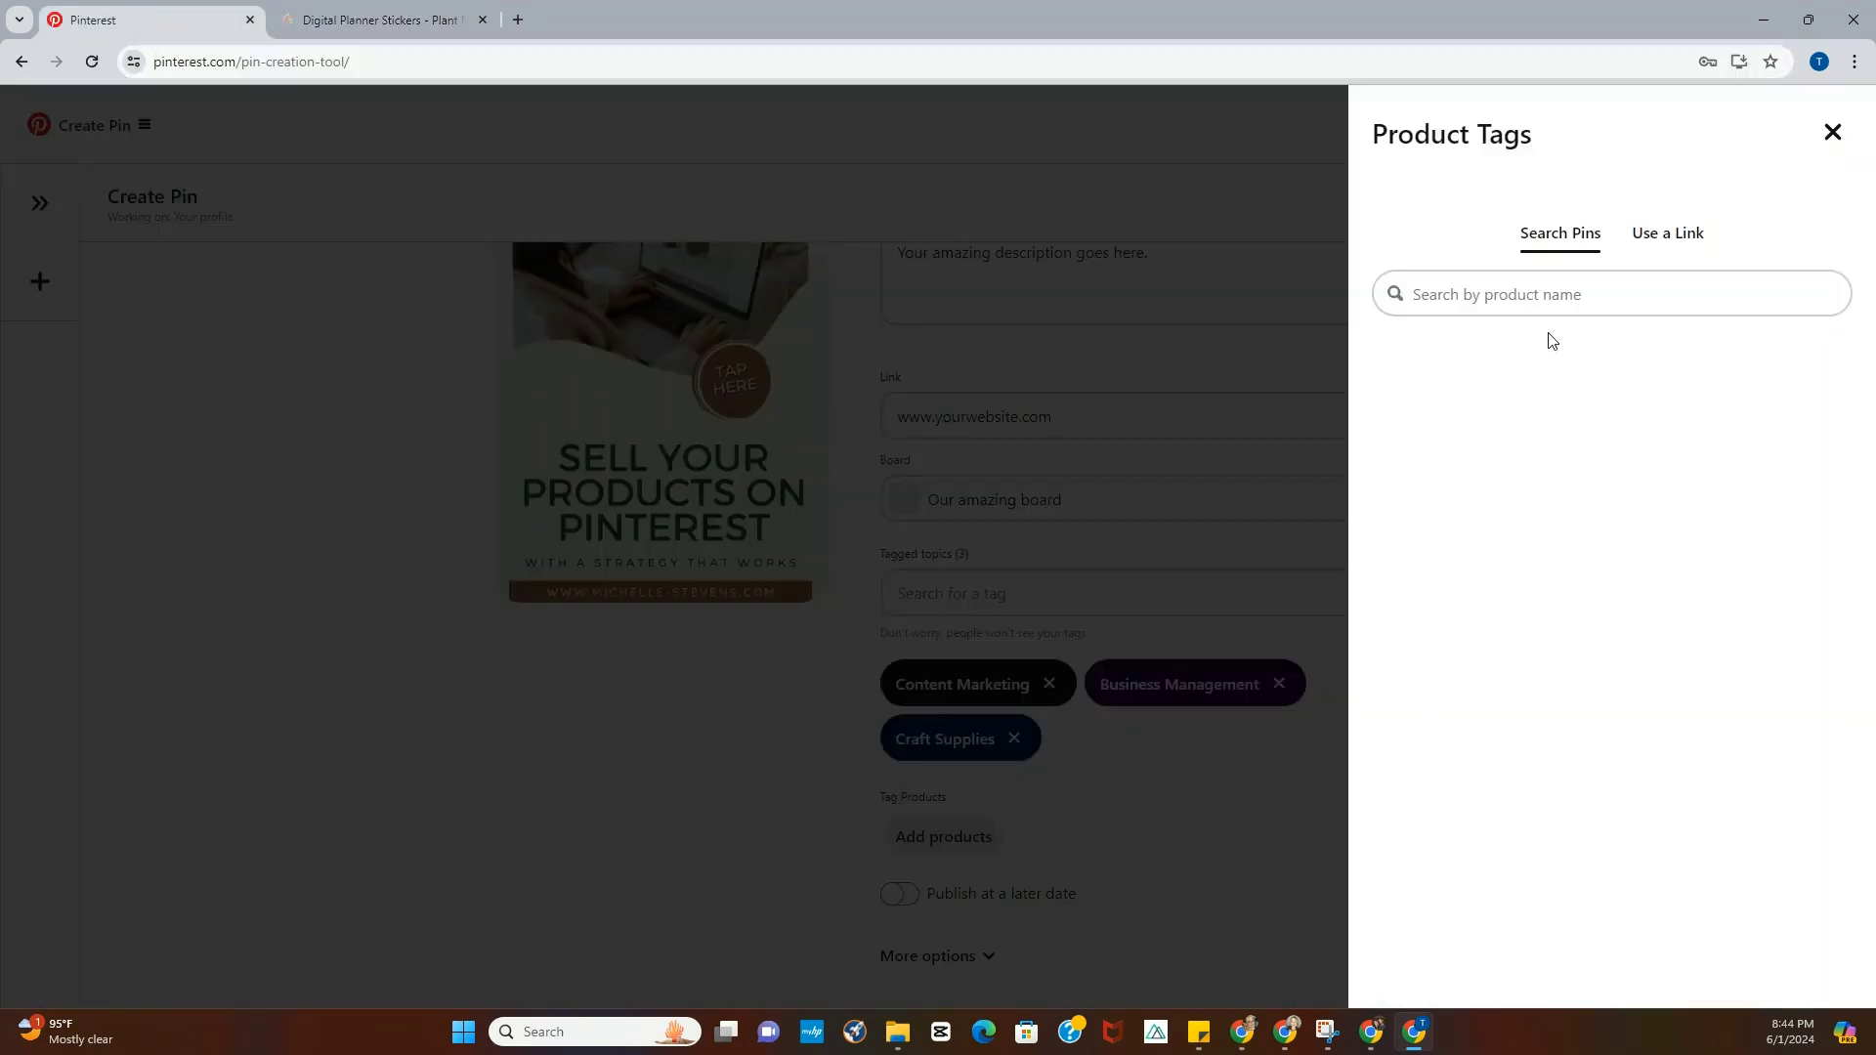
left_click(1672, 241)
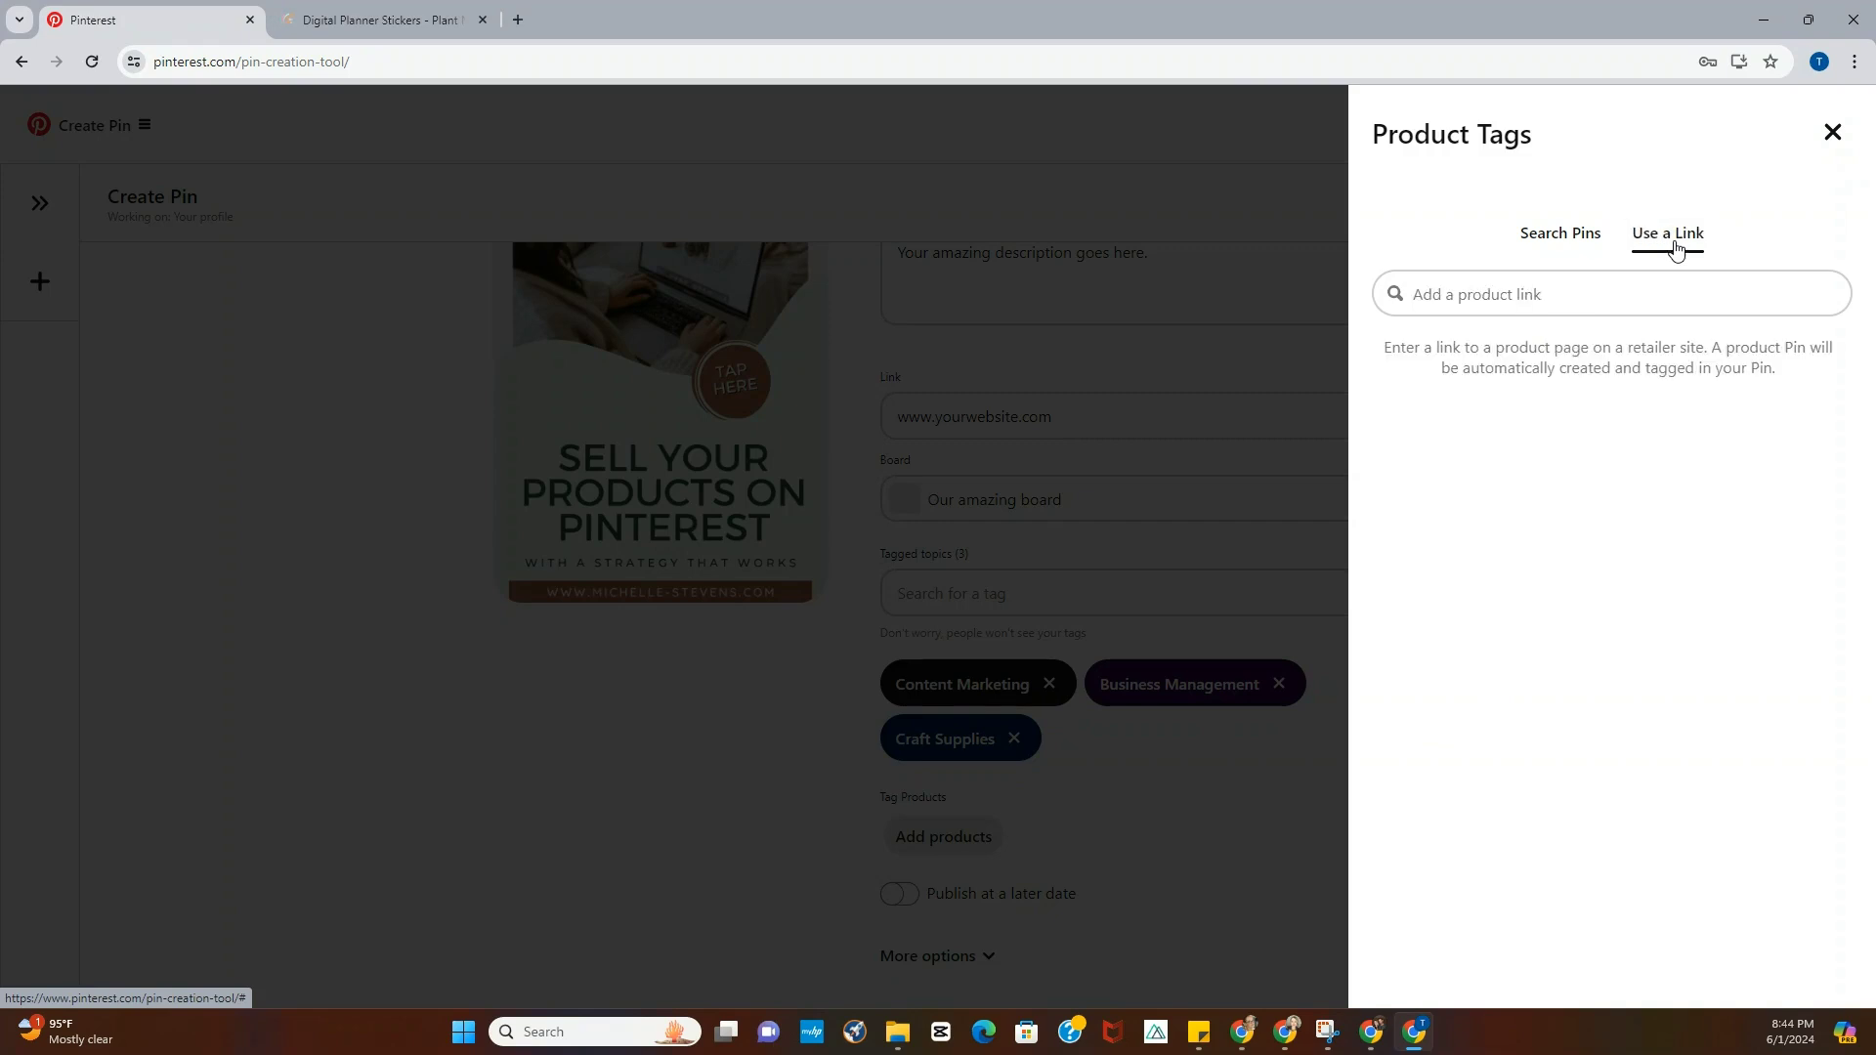
left_click(1437, 293)
right_click(1433, 291)
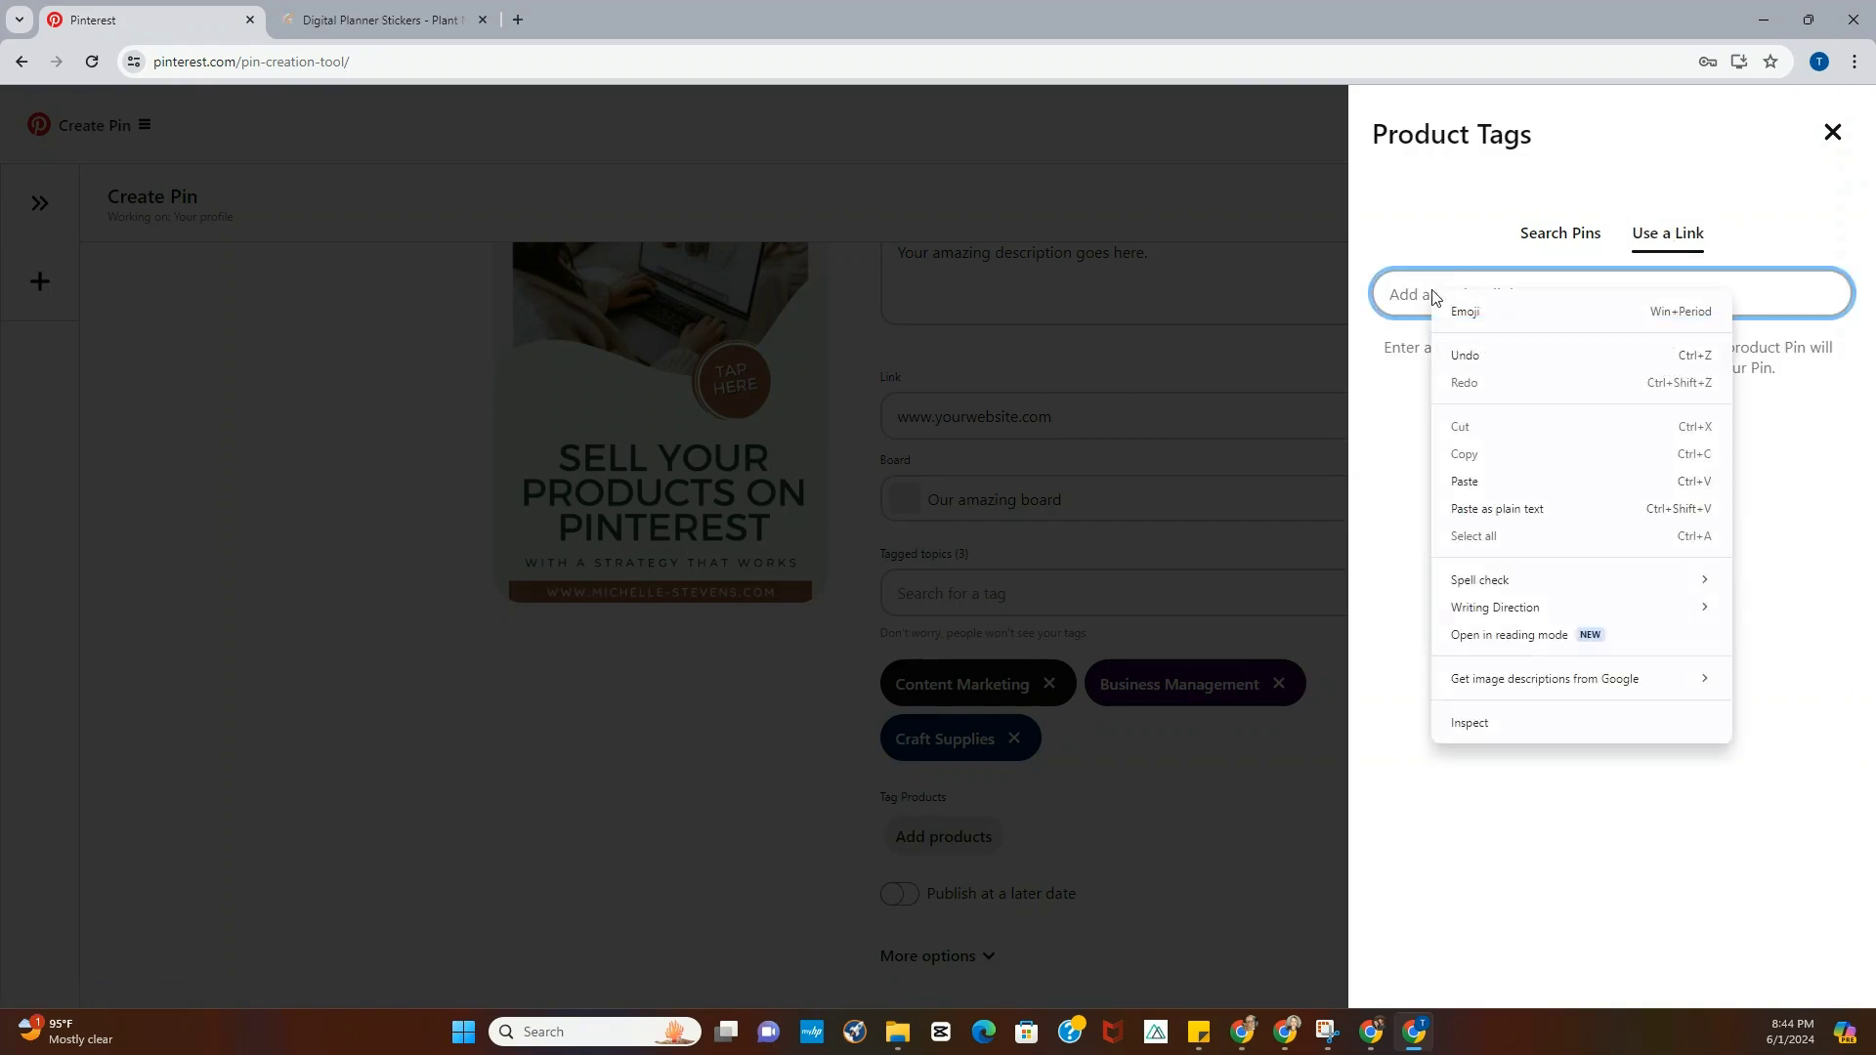
left_click(1463, 481)
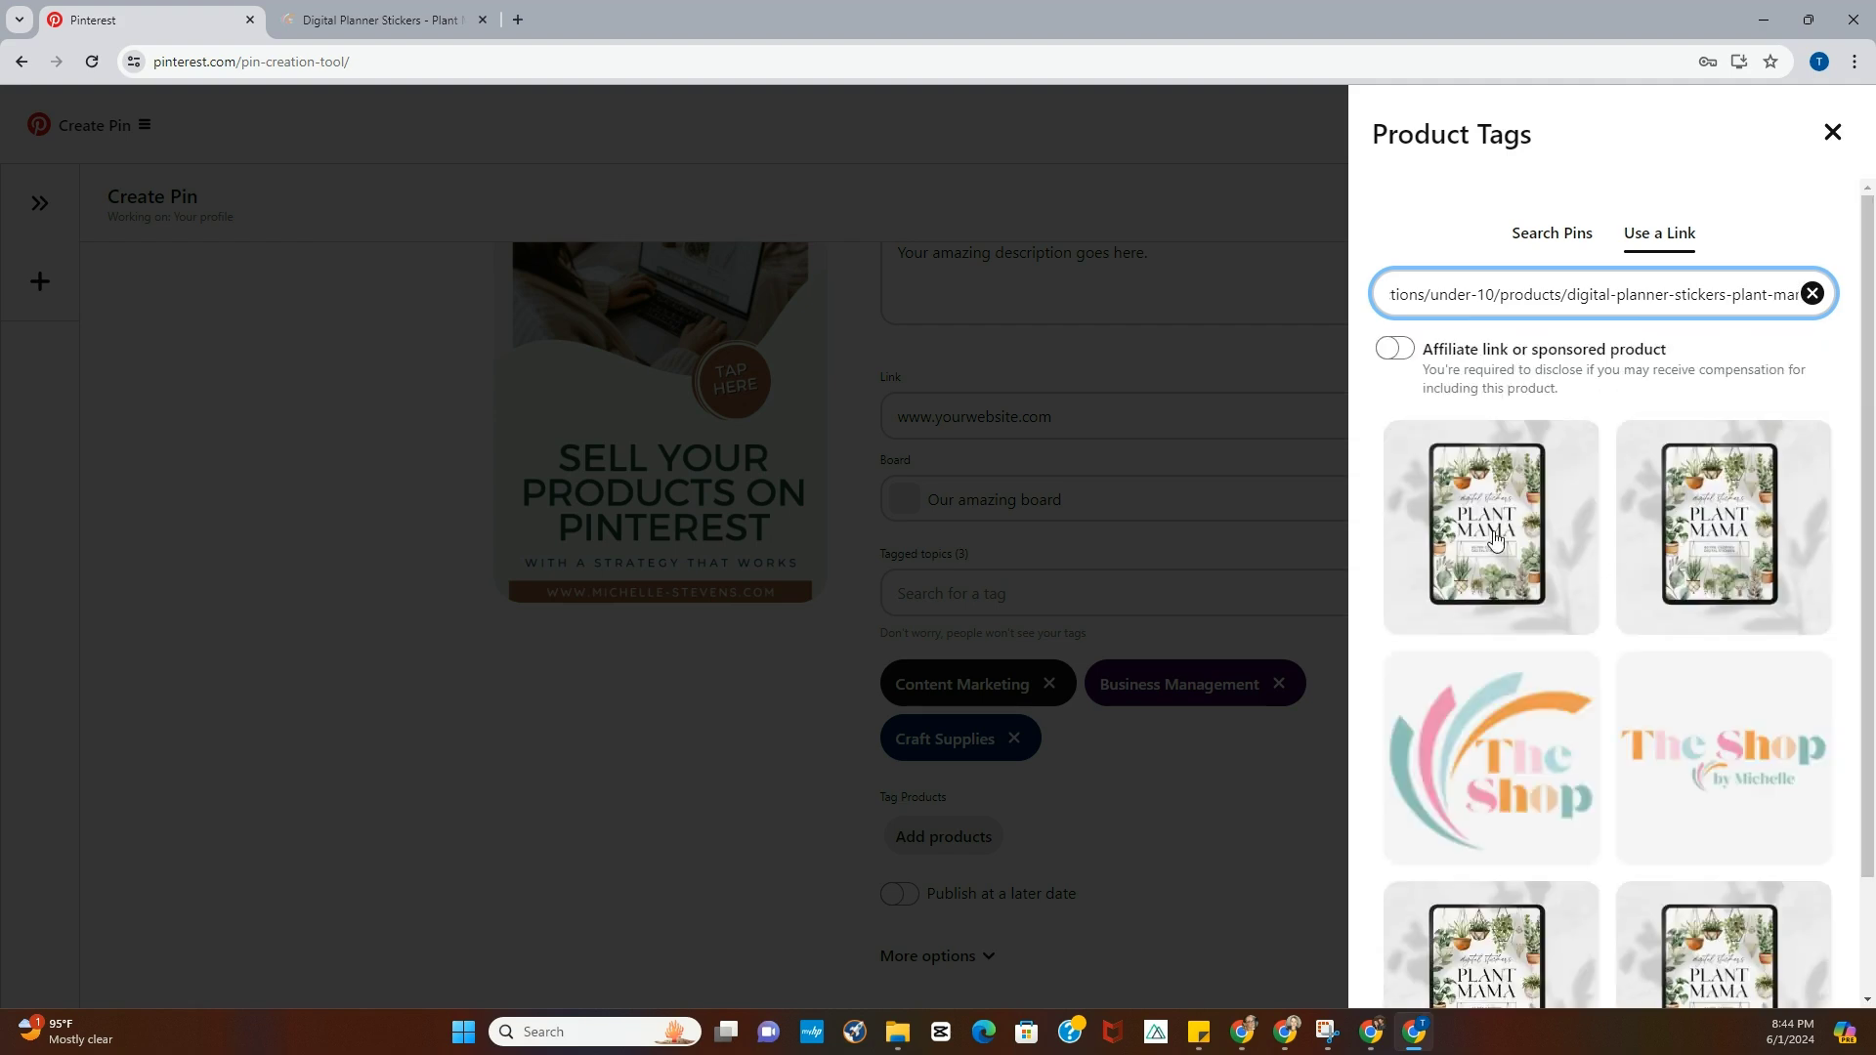
left_click(1486, 544)
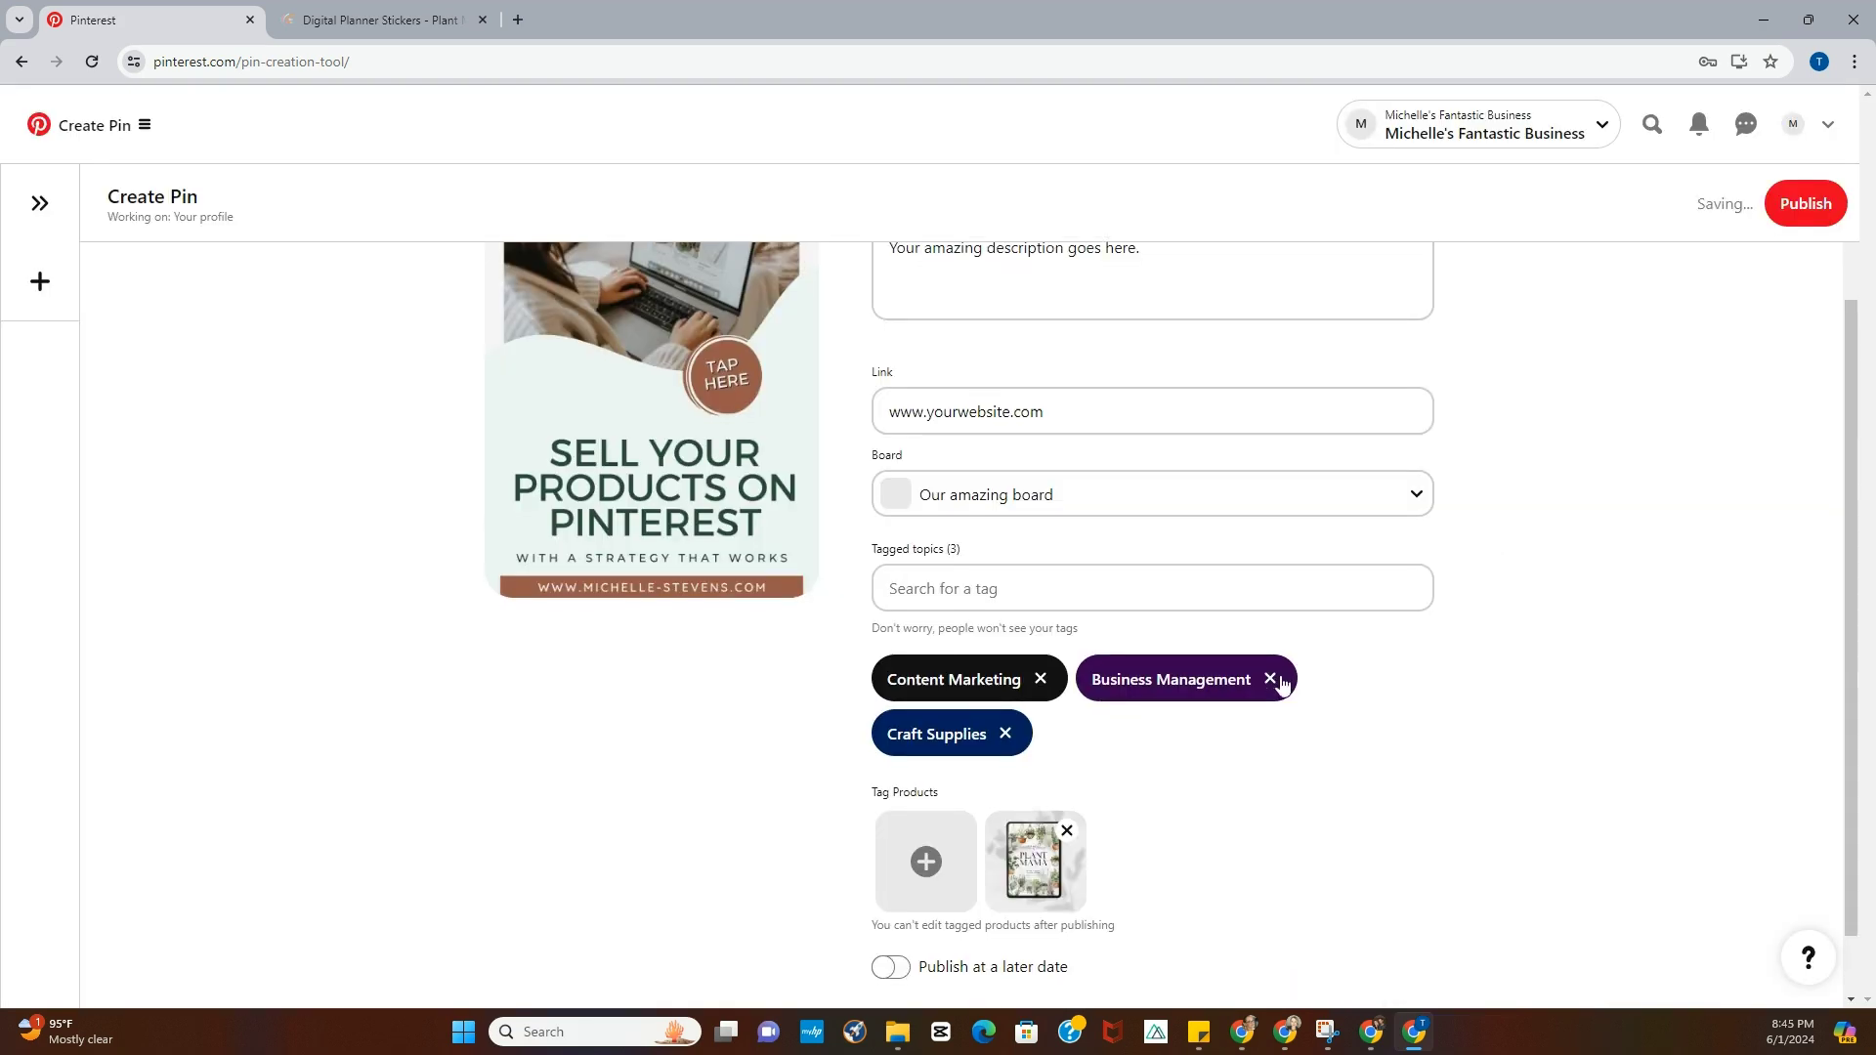
scroll(1270, 682, "down", 1)
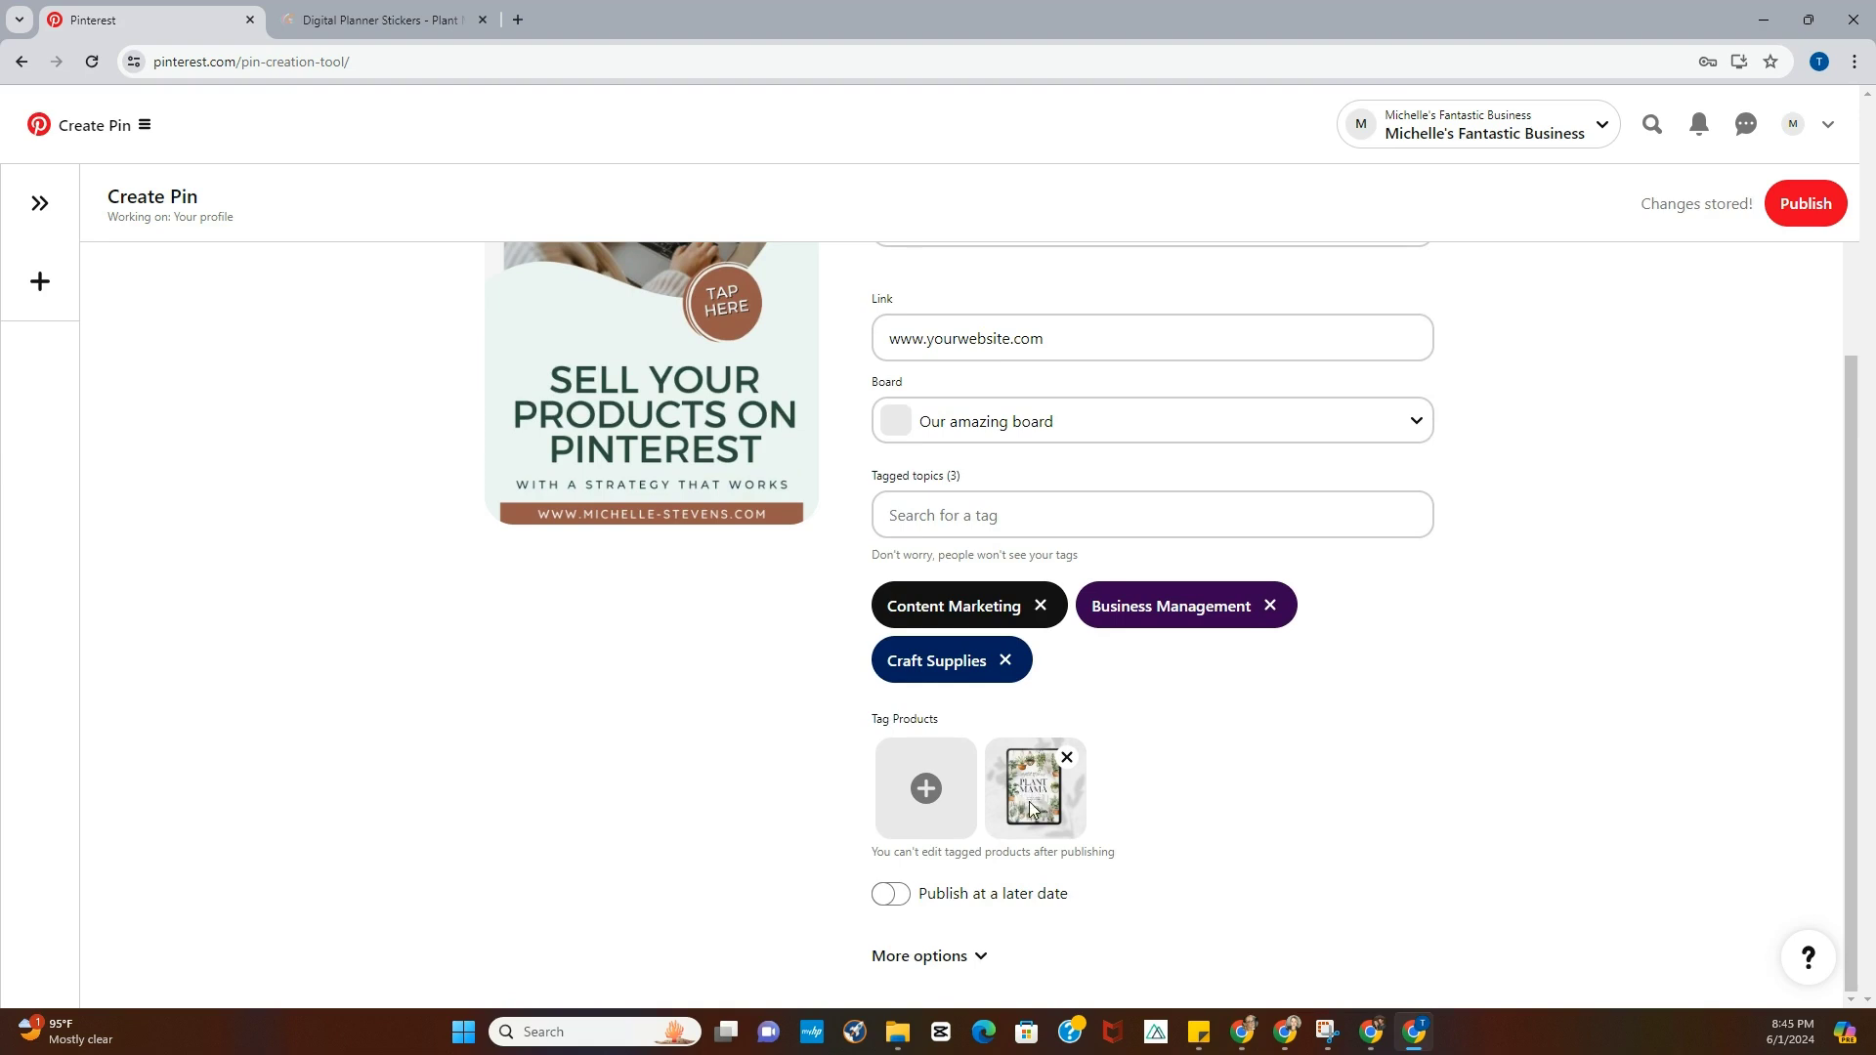
left_click(889, 904)
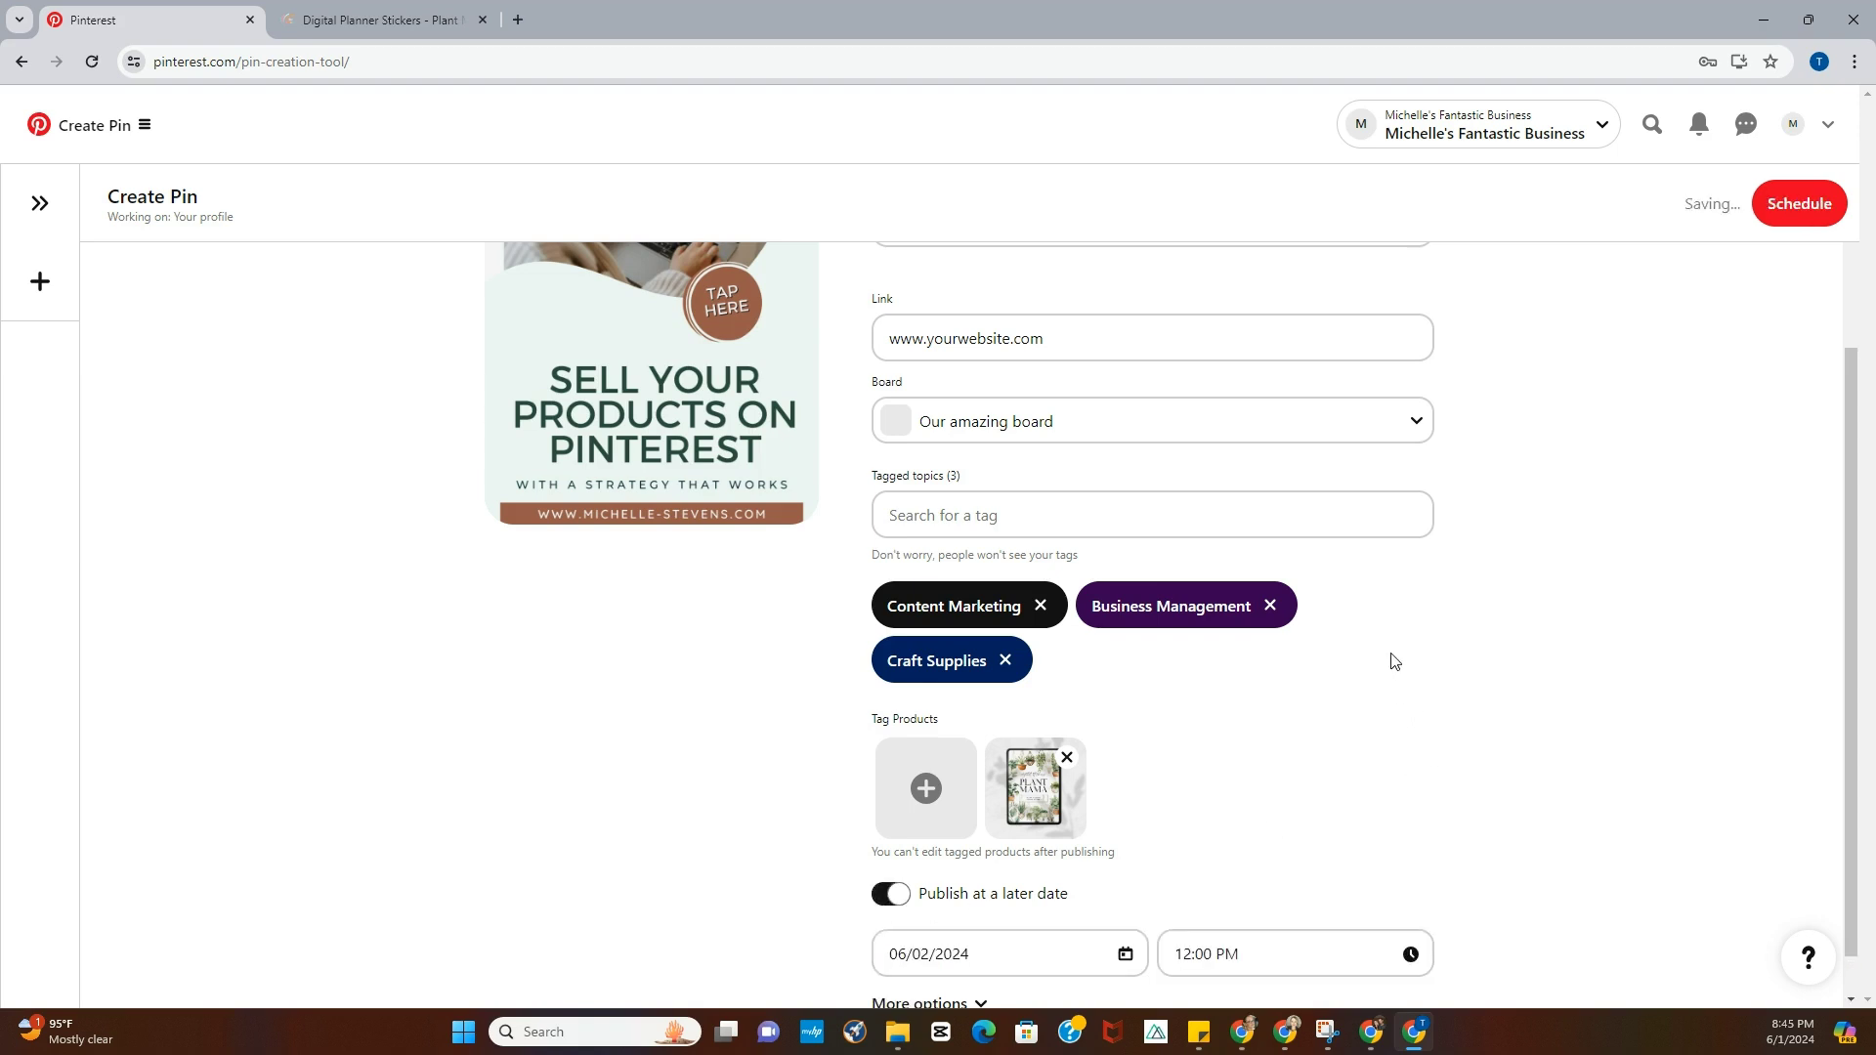
left_click(891, 897)
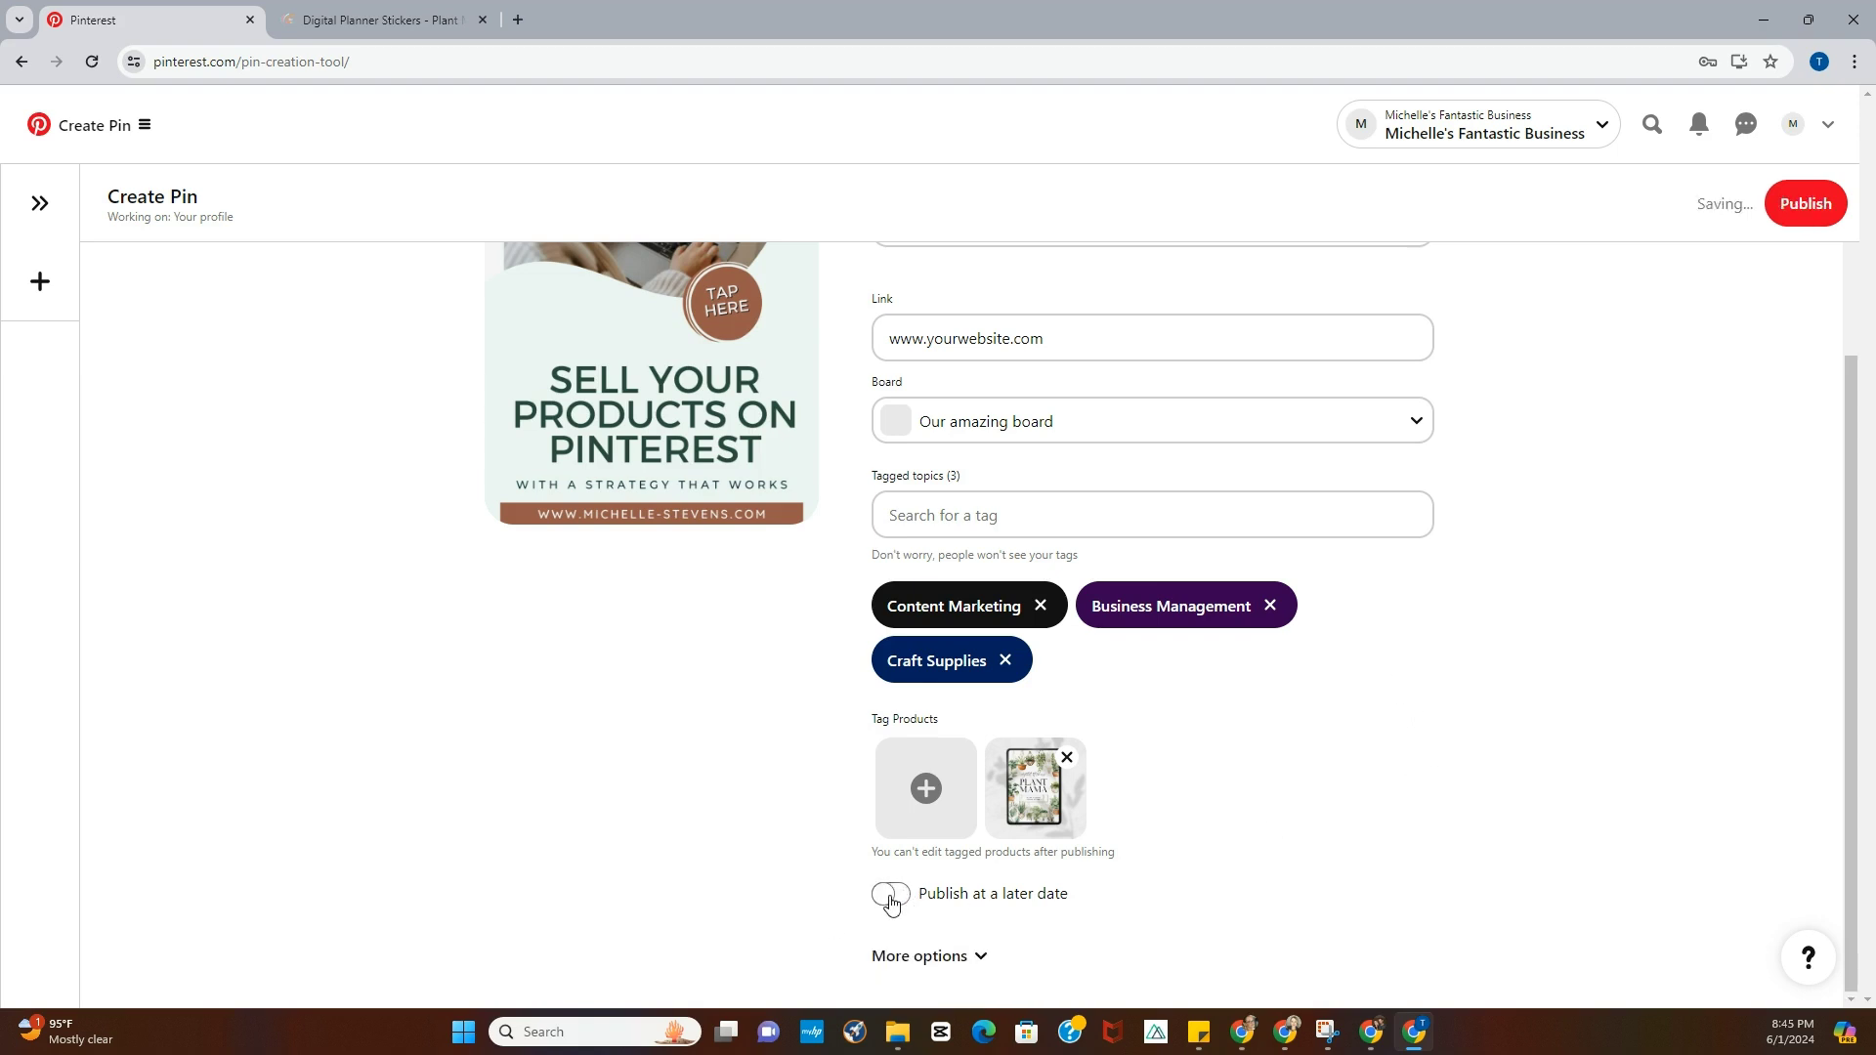
left_click(891, 901)
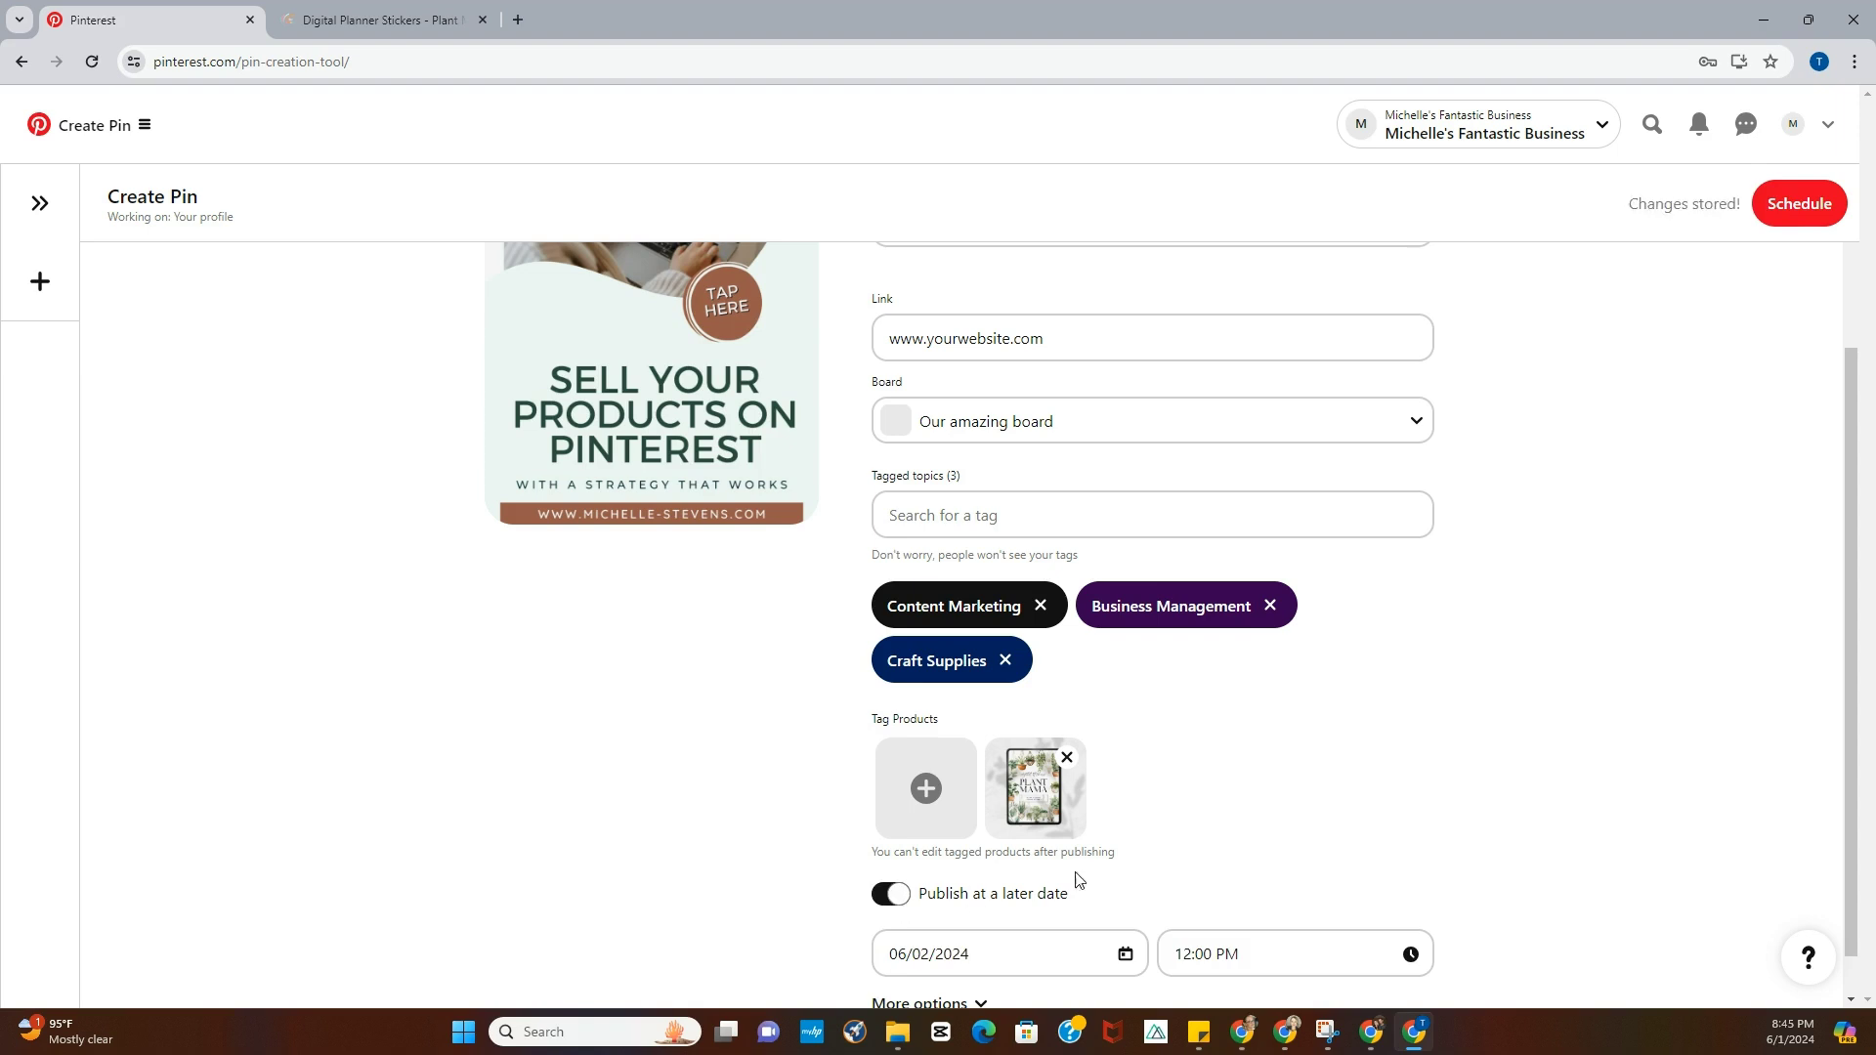
scroll(1157, 838, "down", 1)
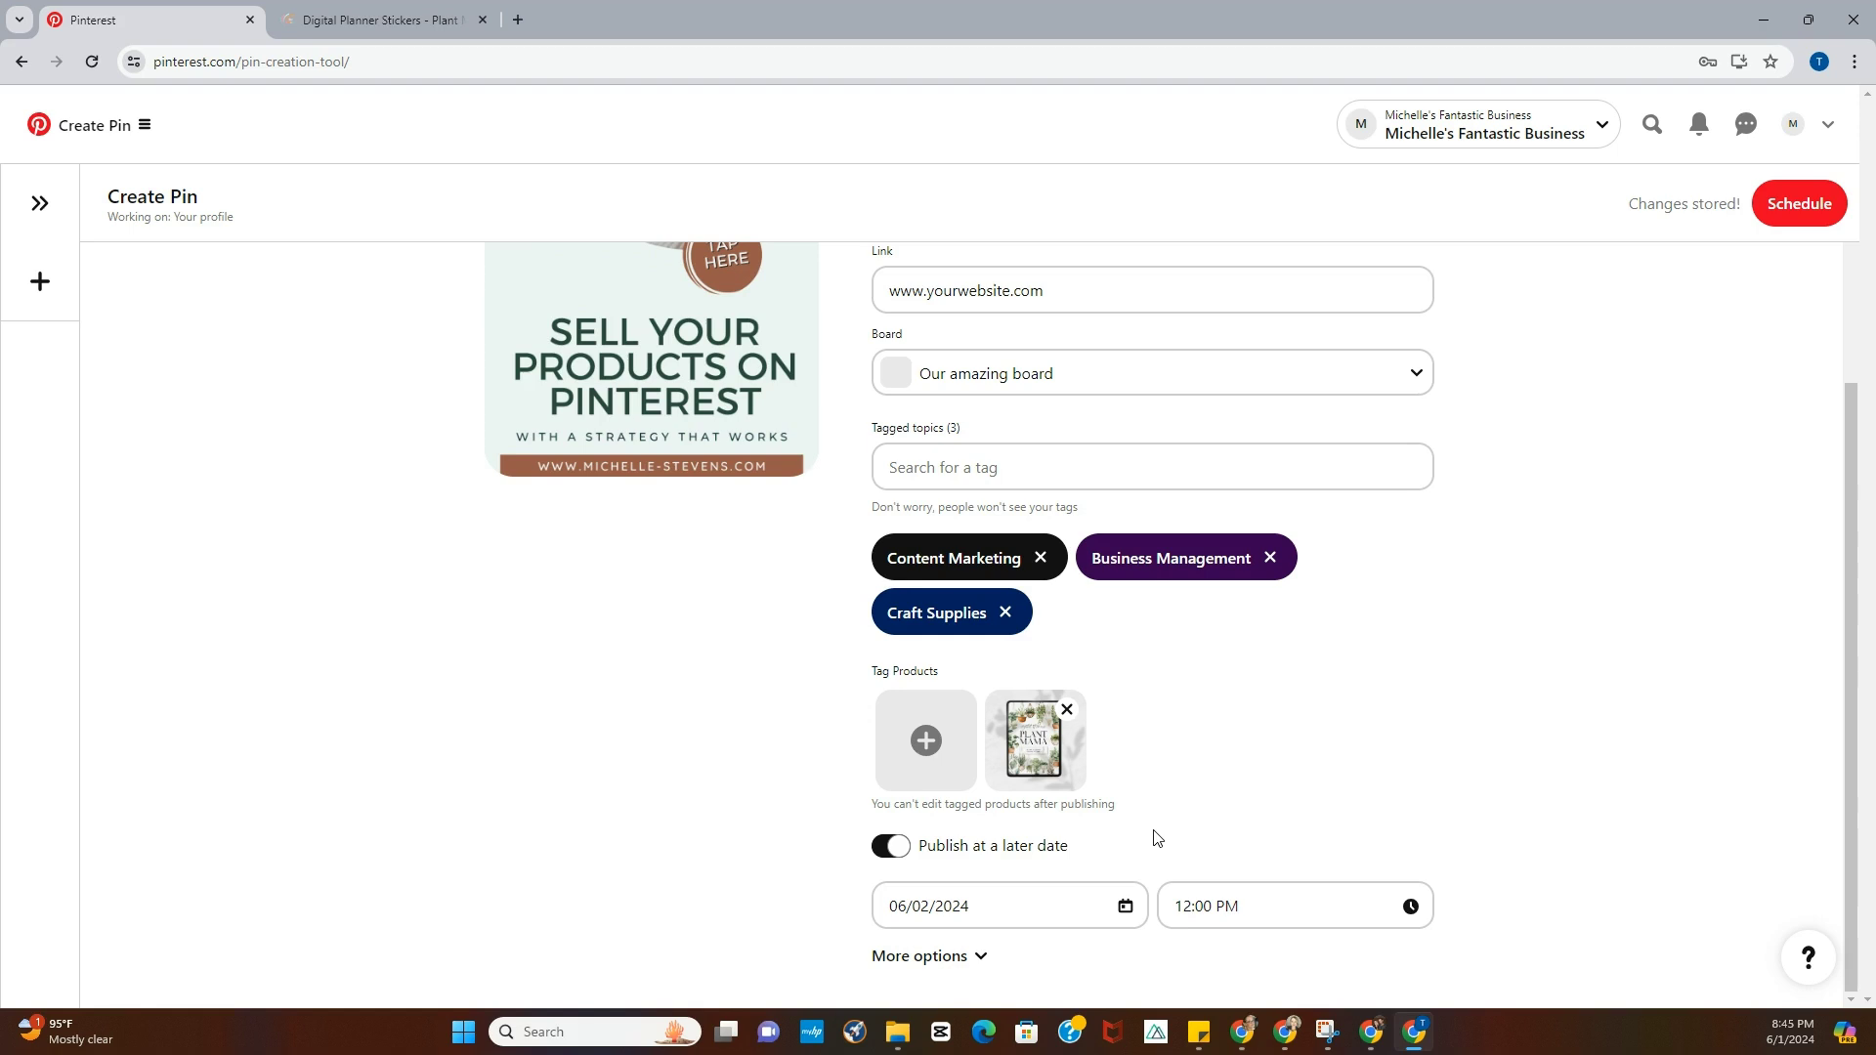
left_click(1001, 907)
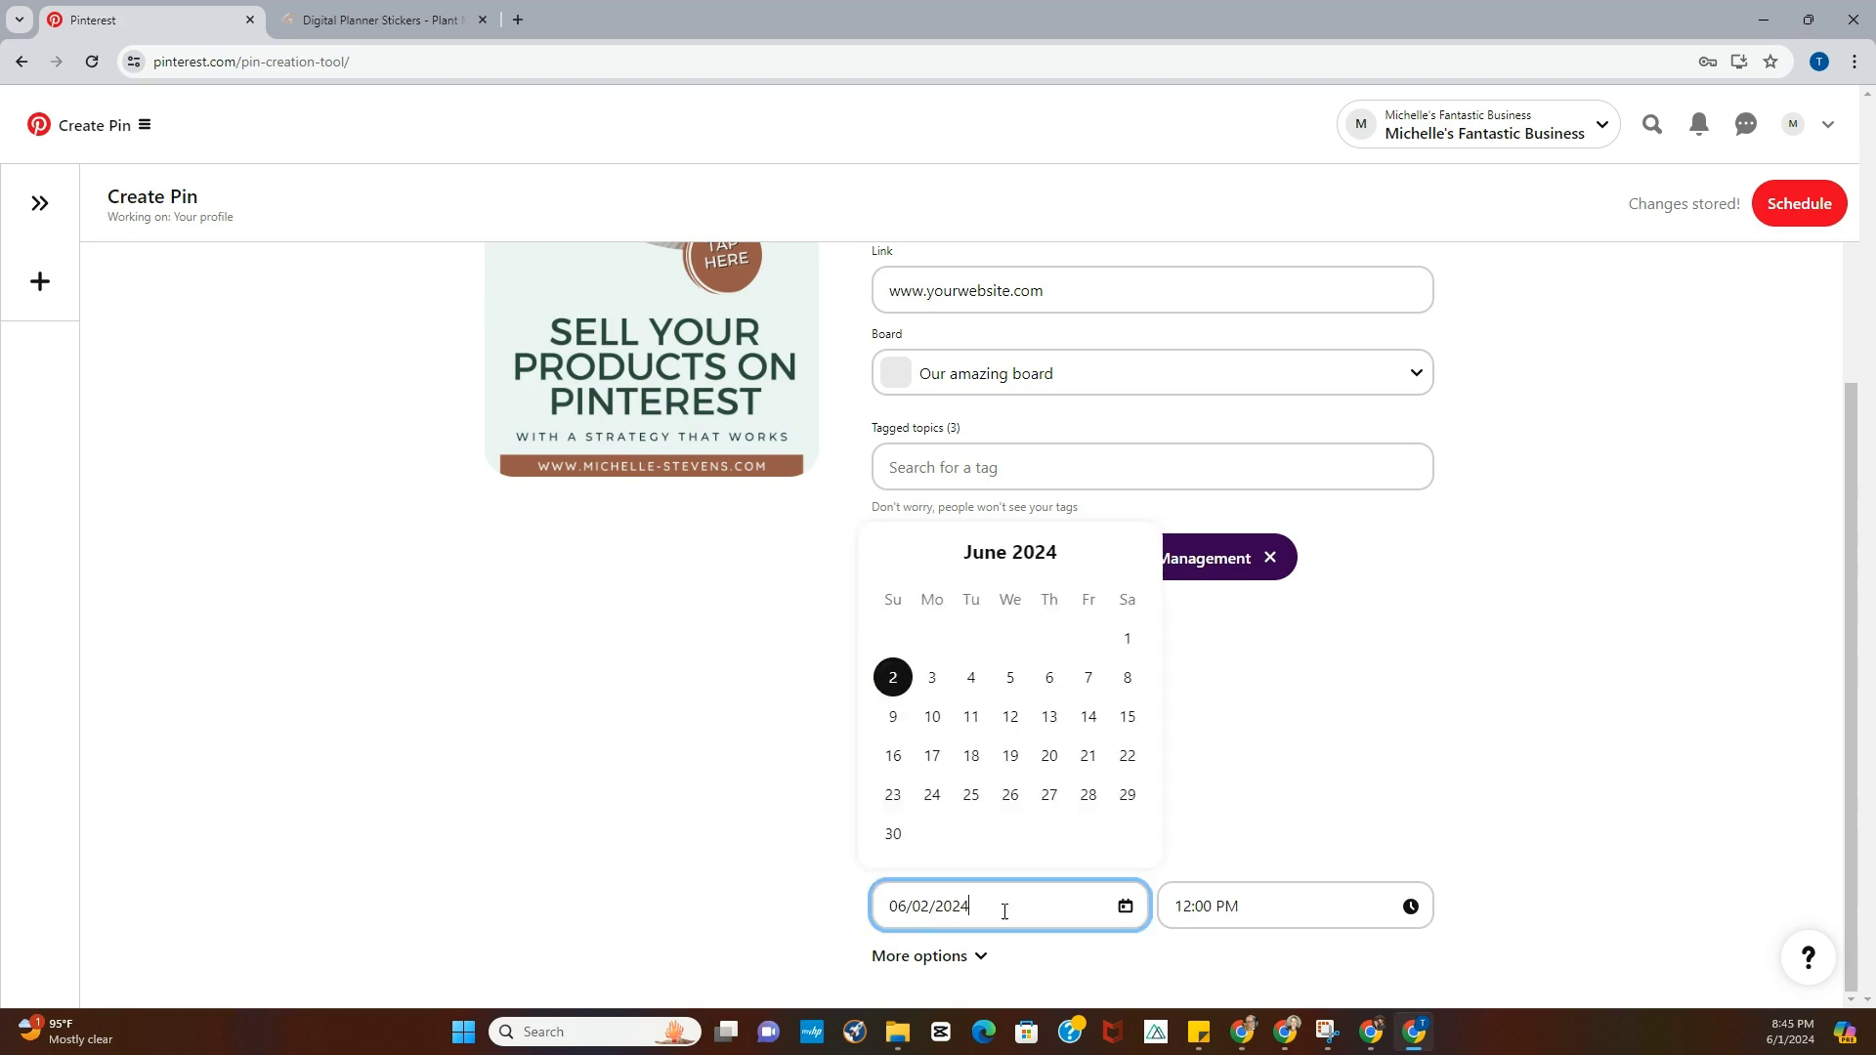
left_click(936, 681)
left_click(894, 681)
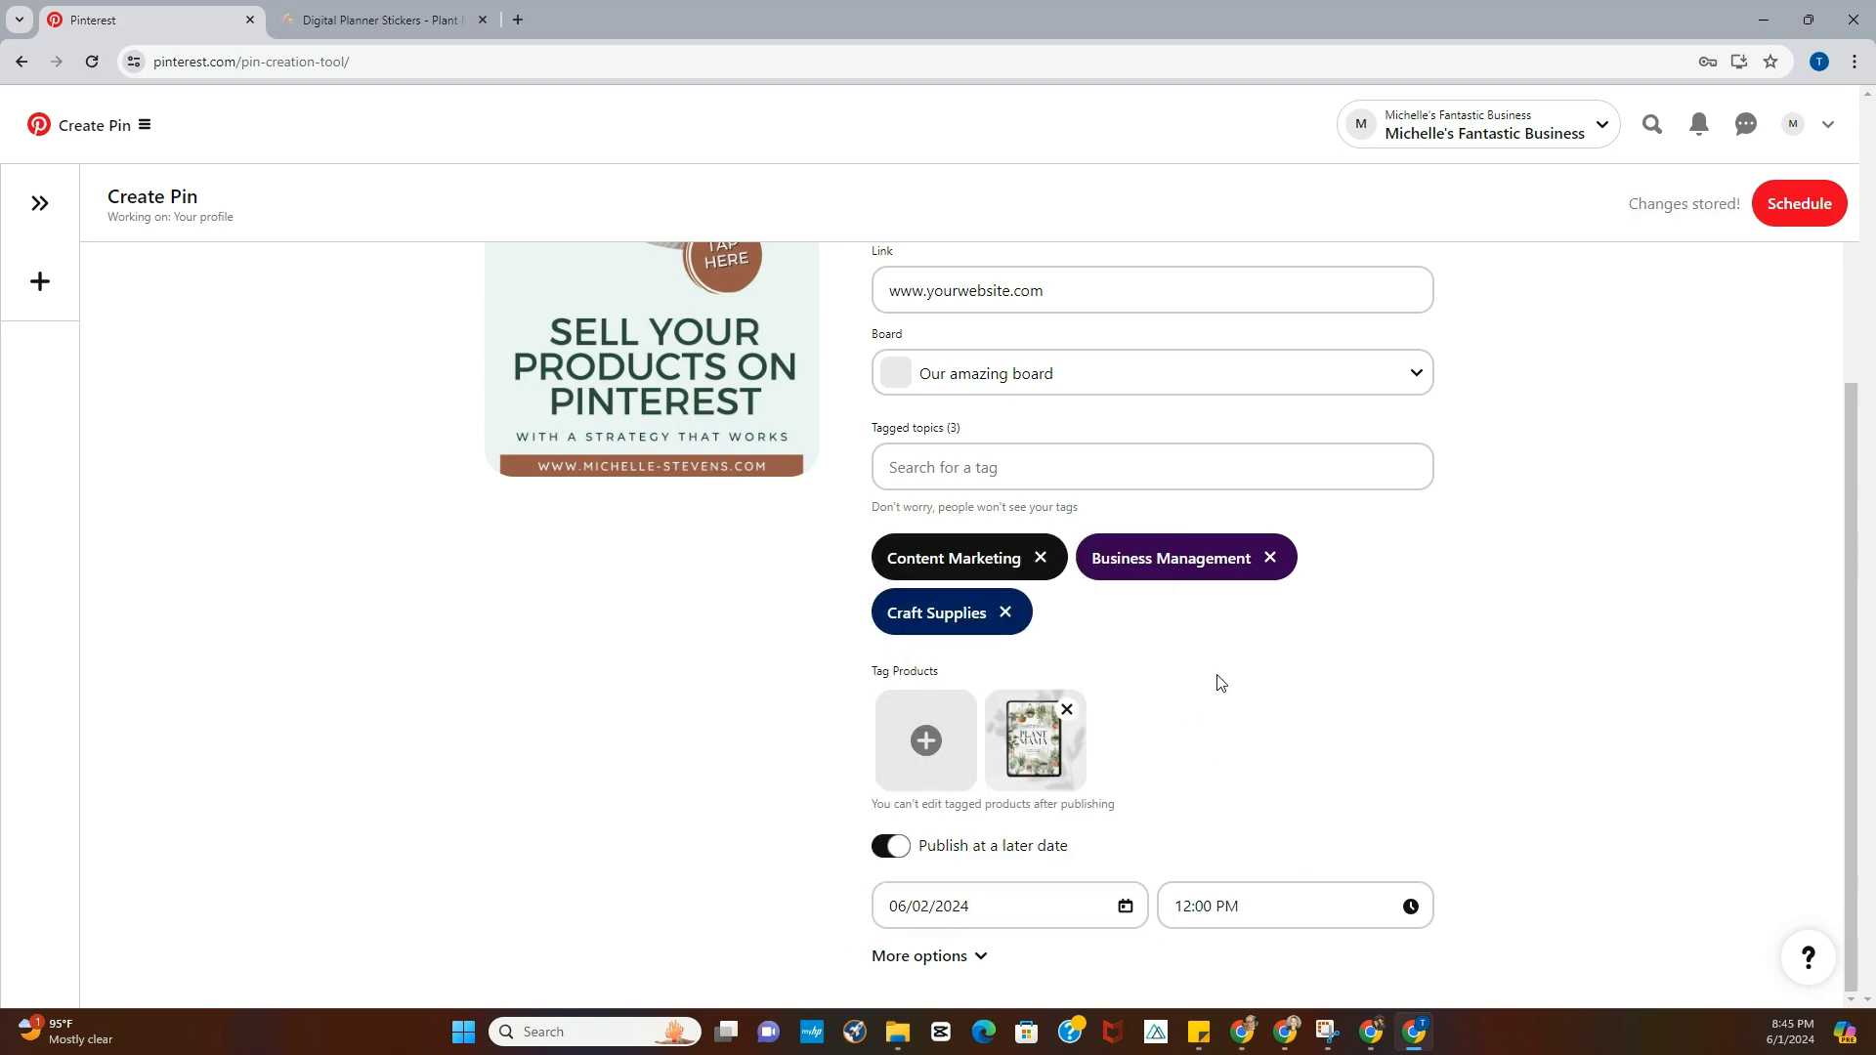
left_click(945, 906)
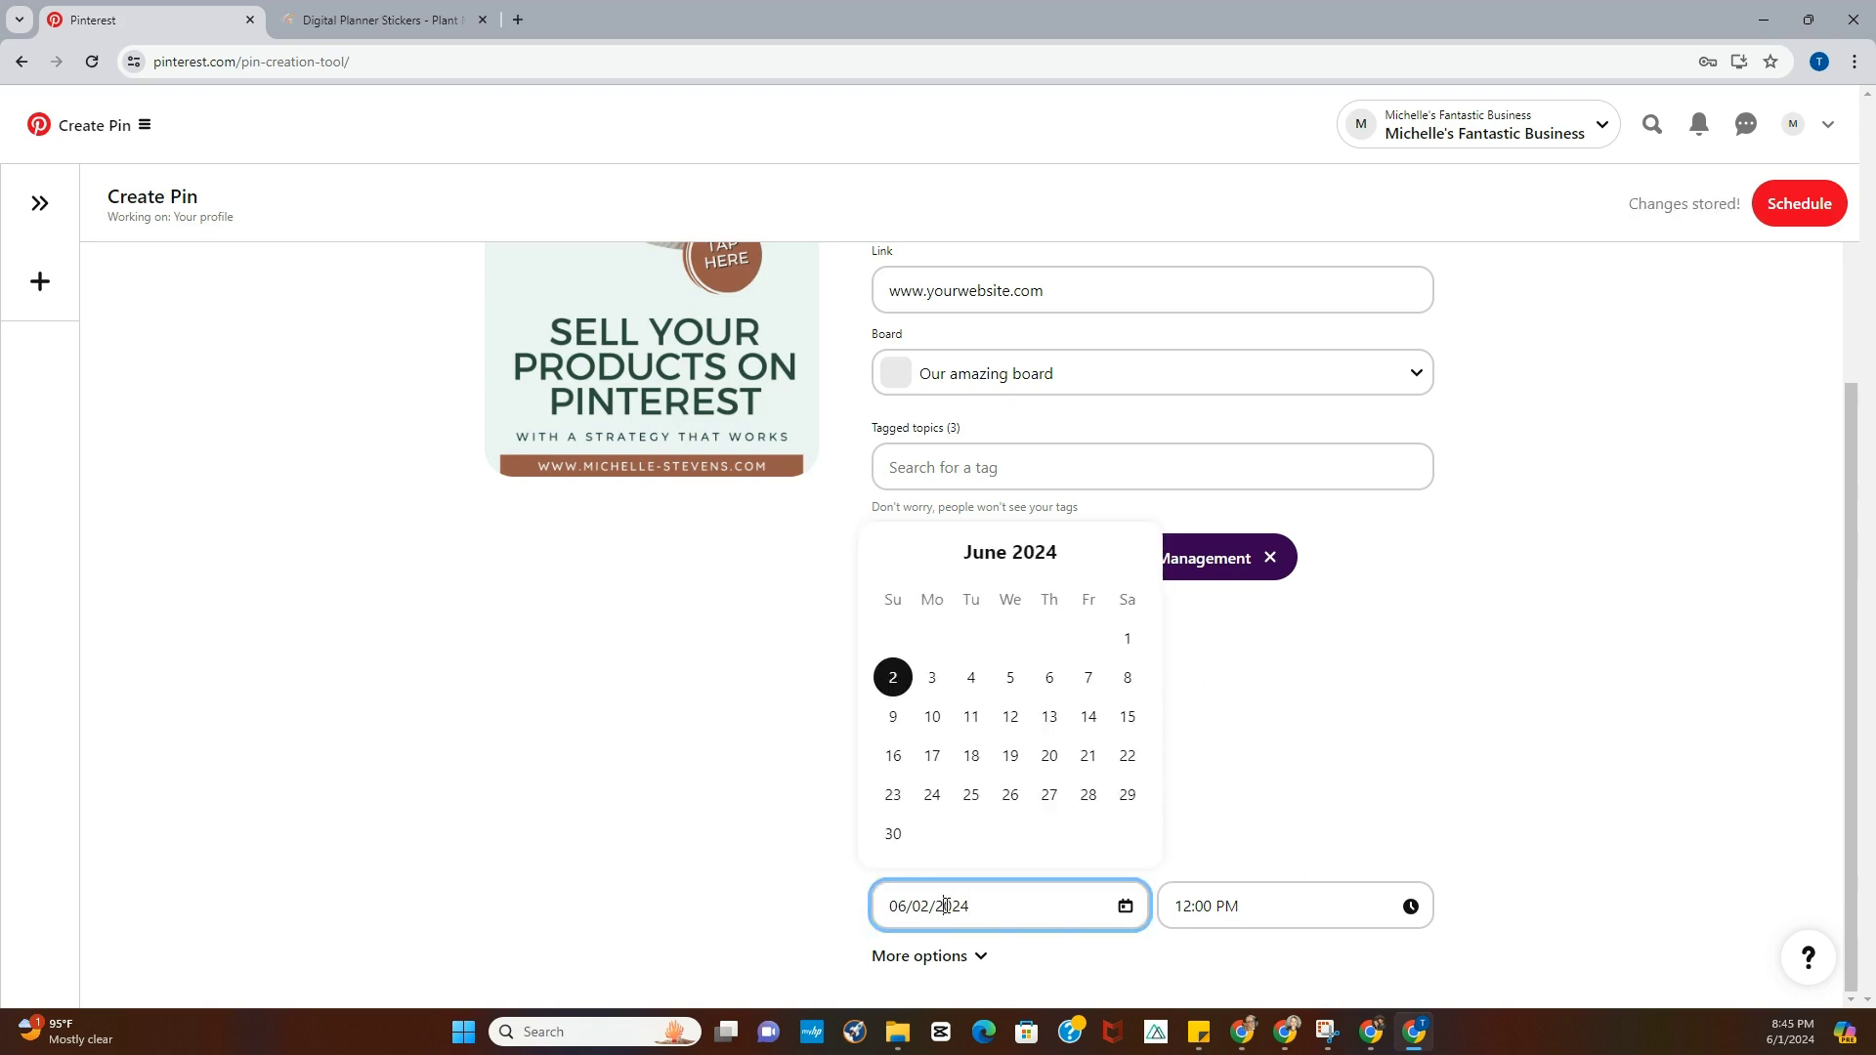
left_click(1314, 909)
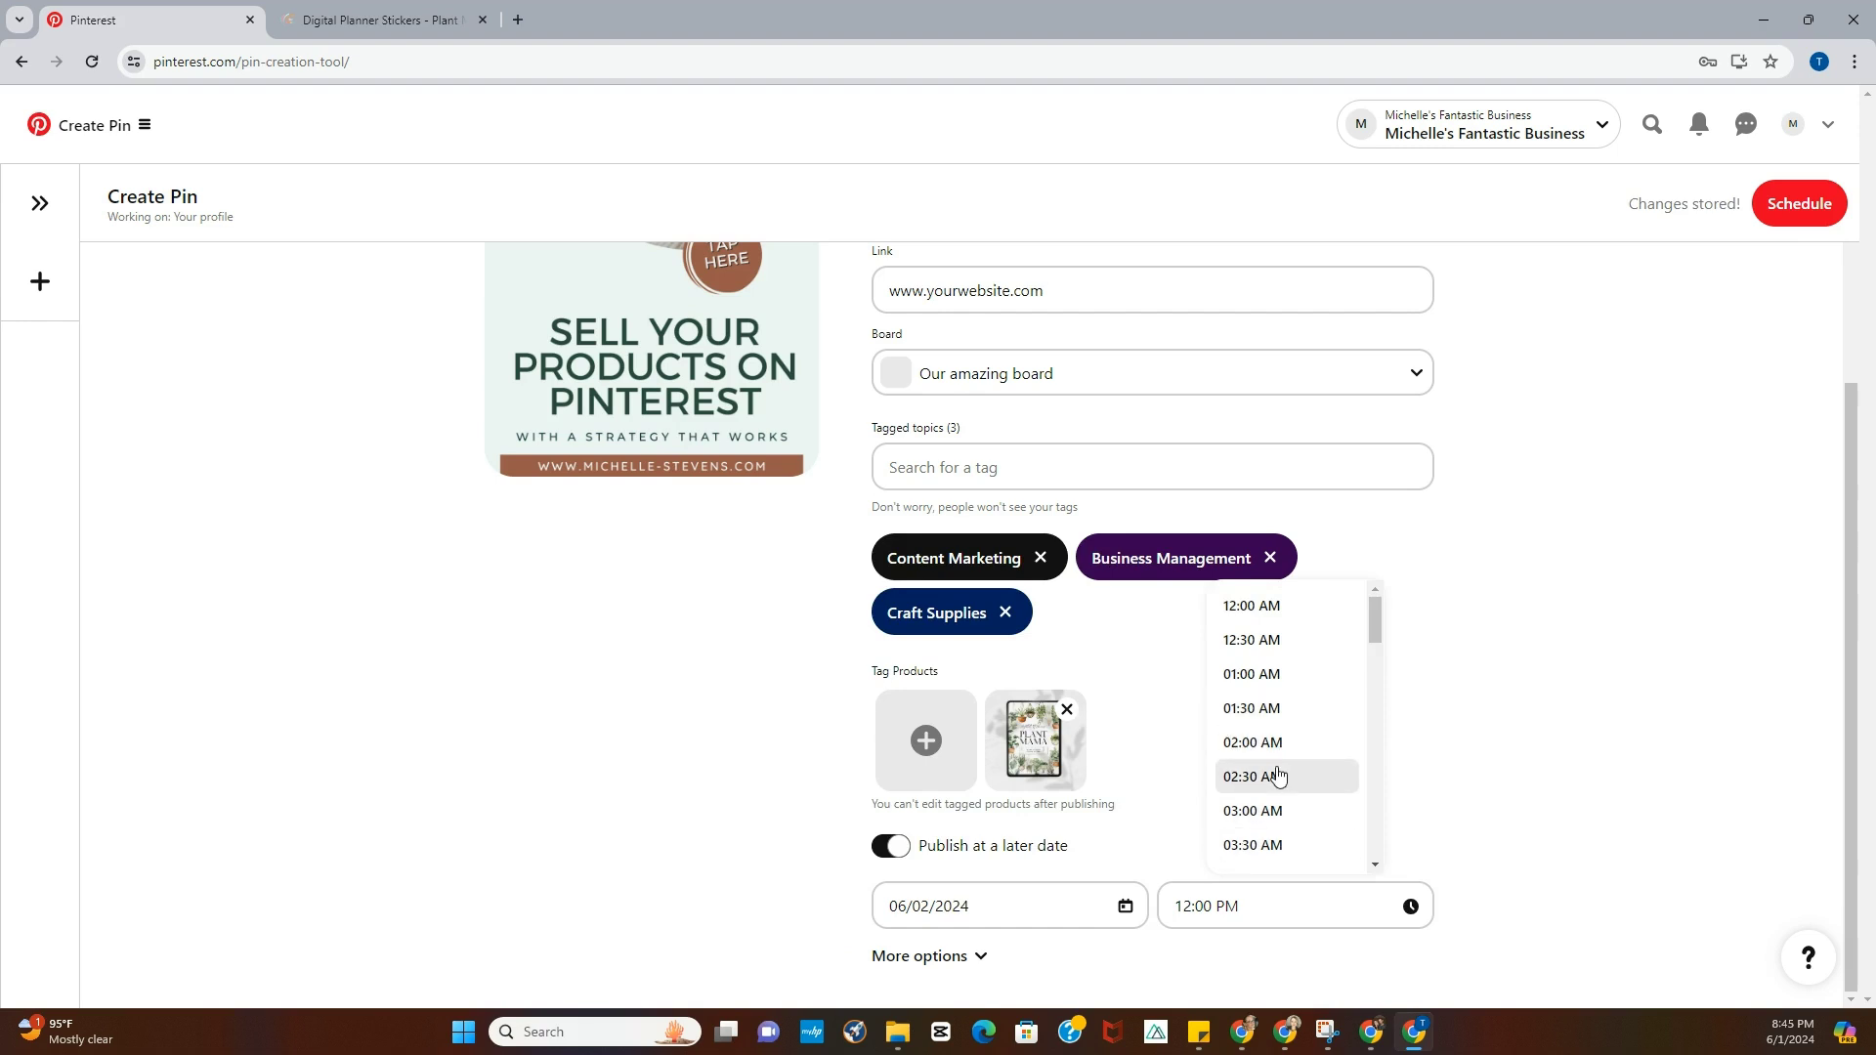
Turn off scheduling and toggle 'Show similar products' off and back on
left_click(1107, 848)
left_click(890, 846)
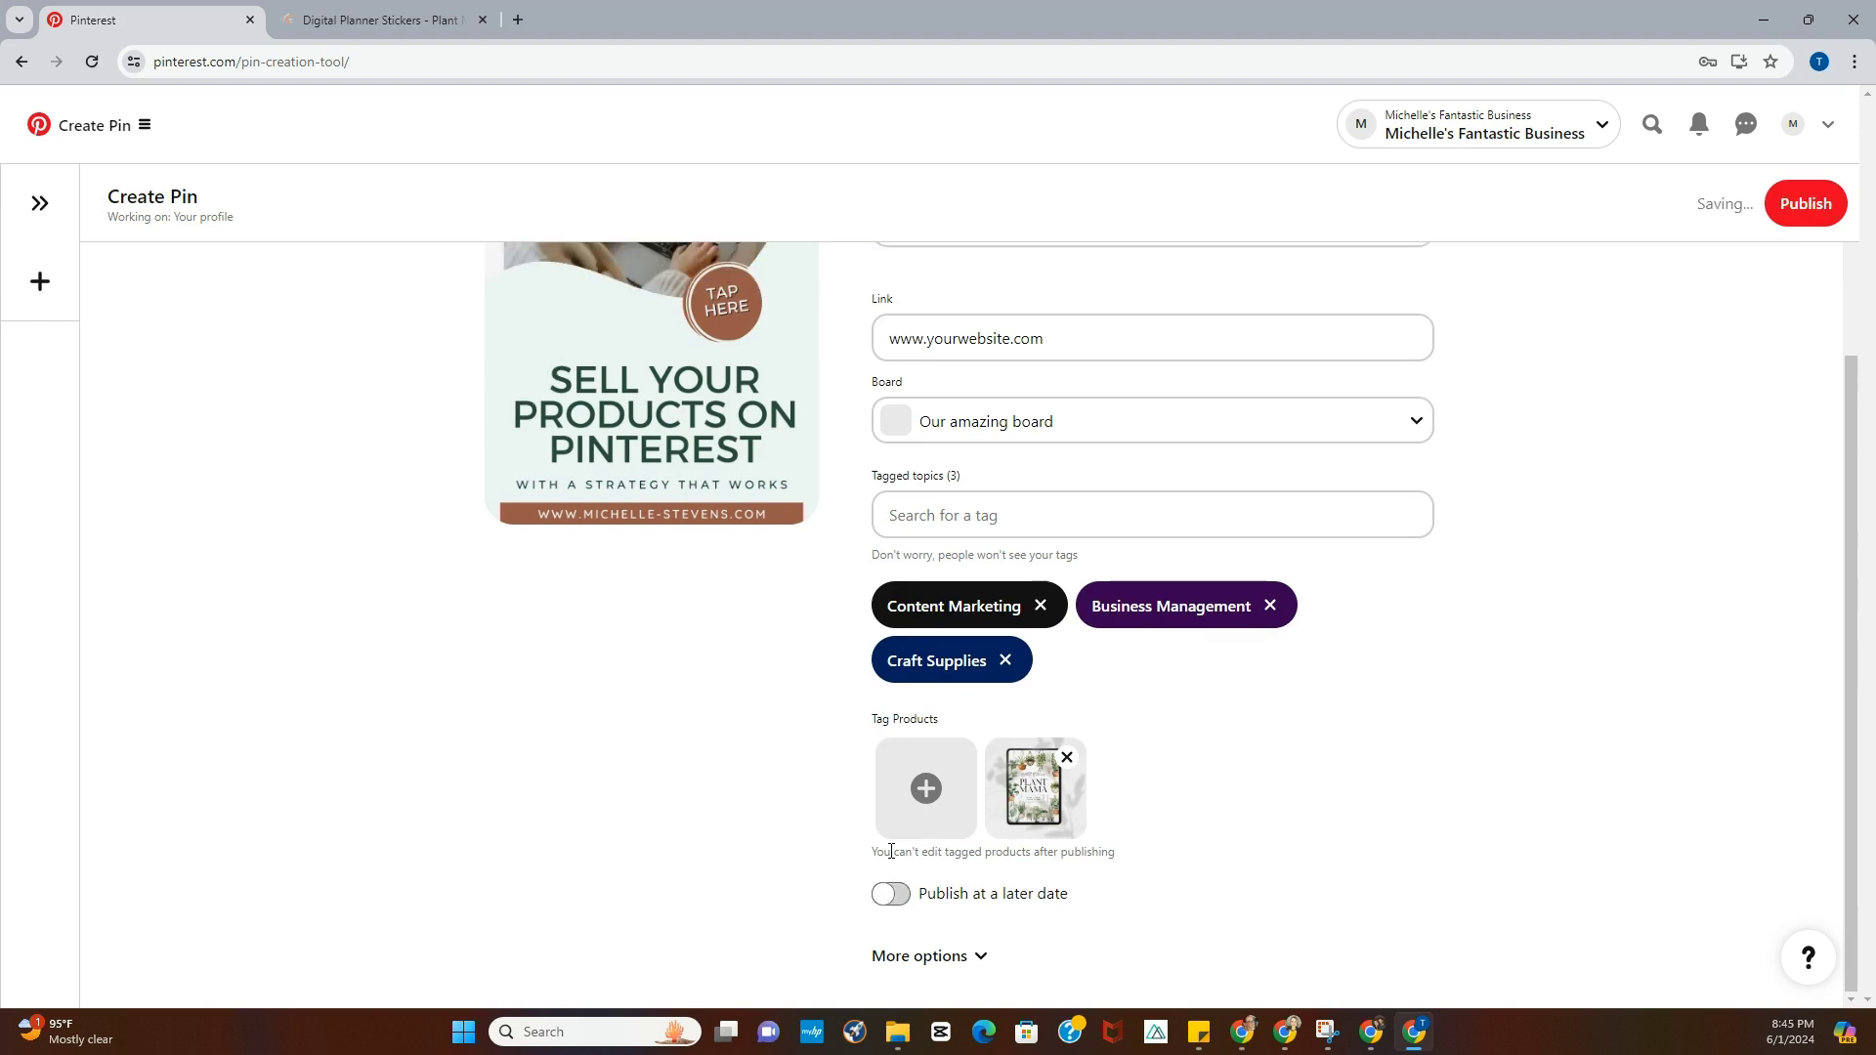
left_click(980, 956)
scroll(1140, 849, "down", 2)
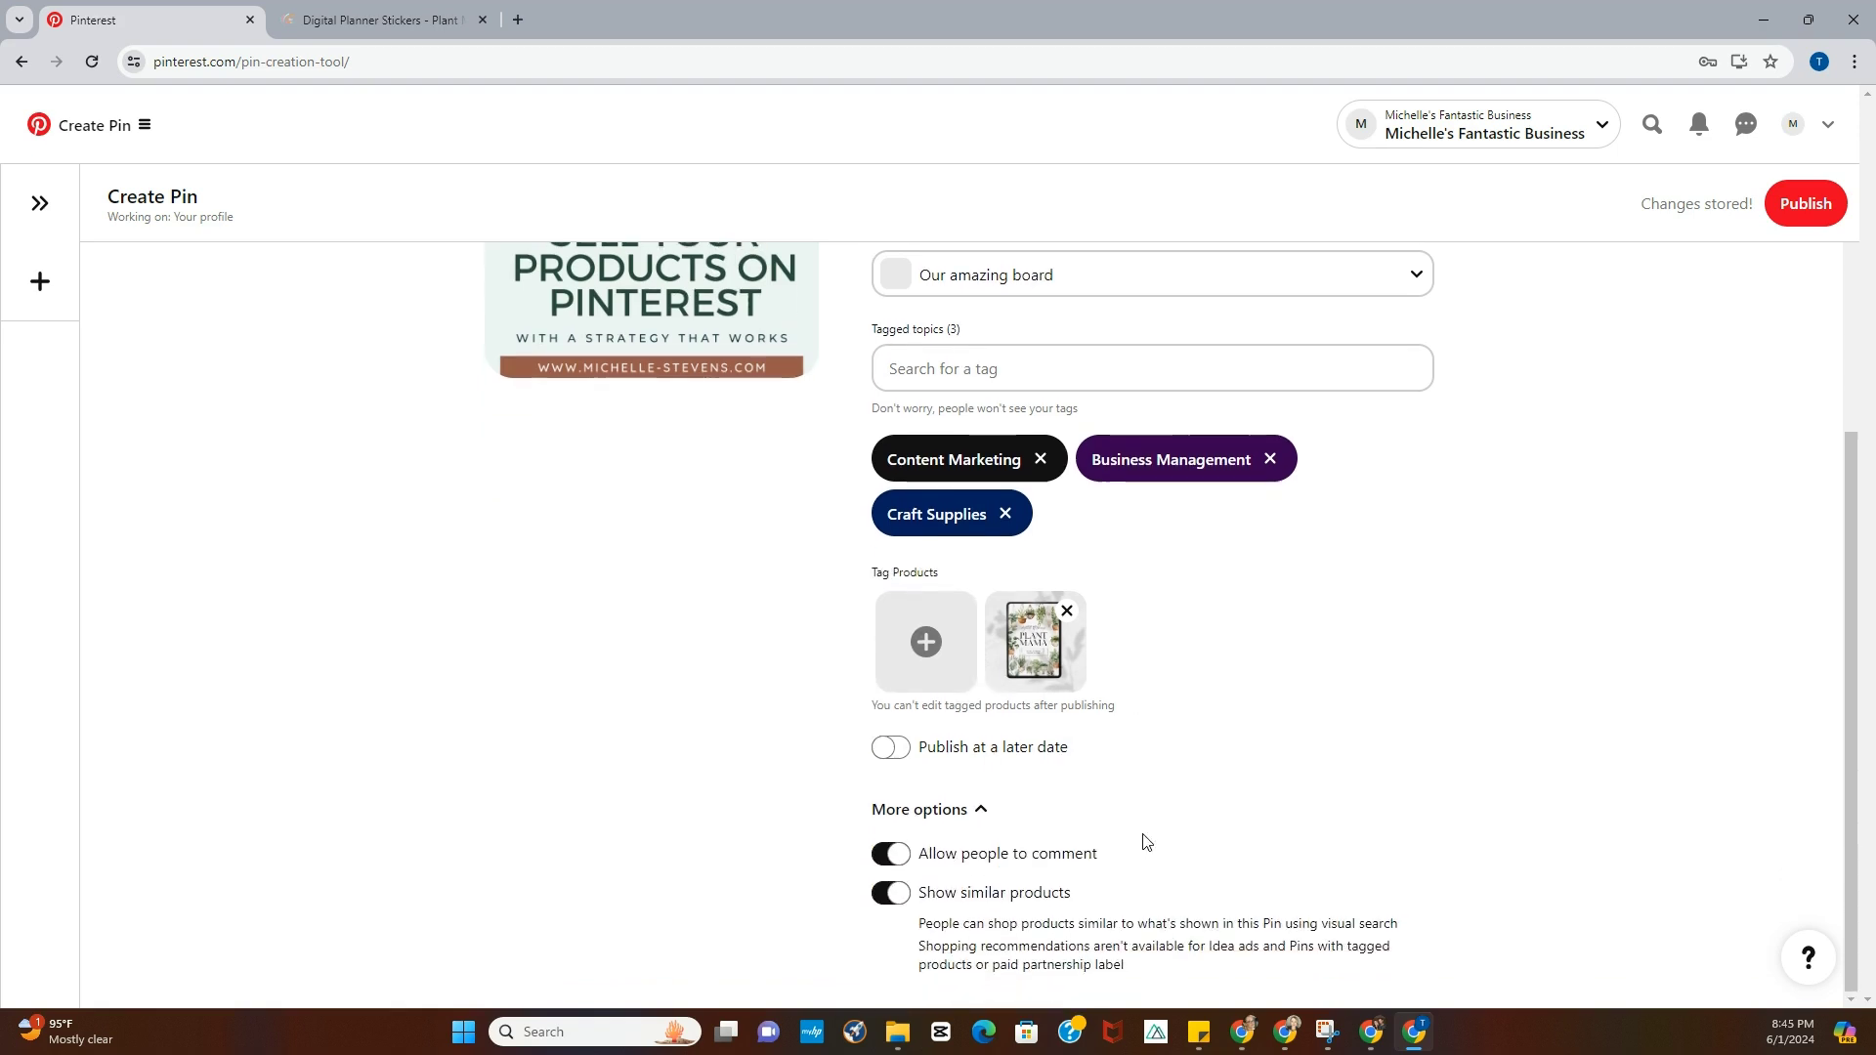
left_click(900, 896)
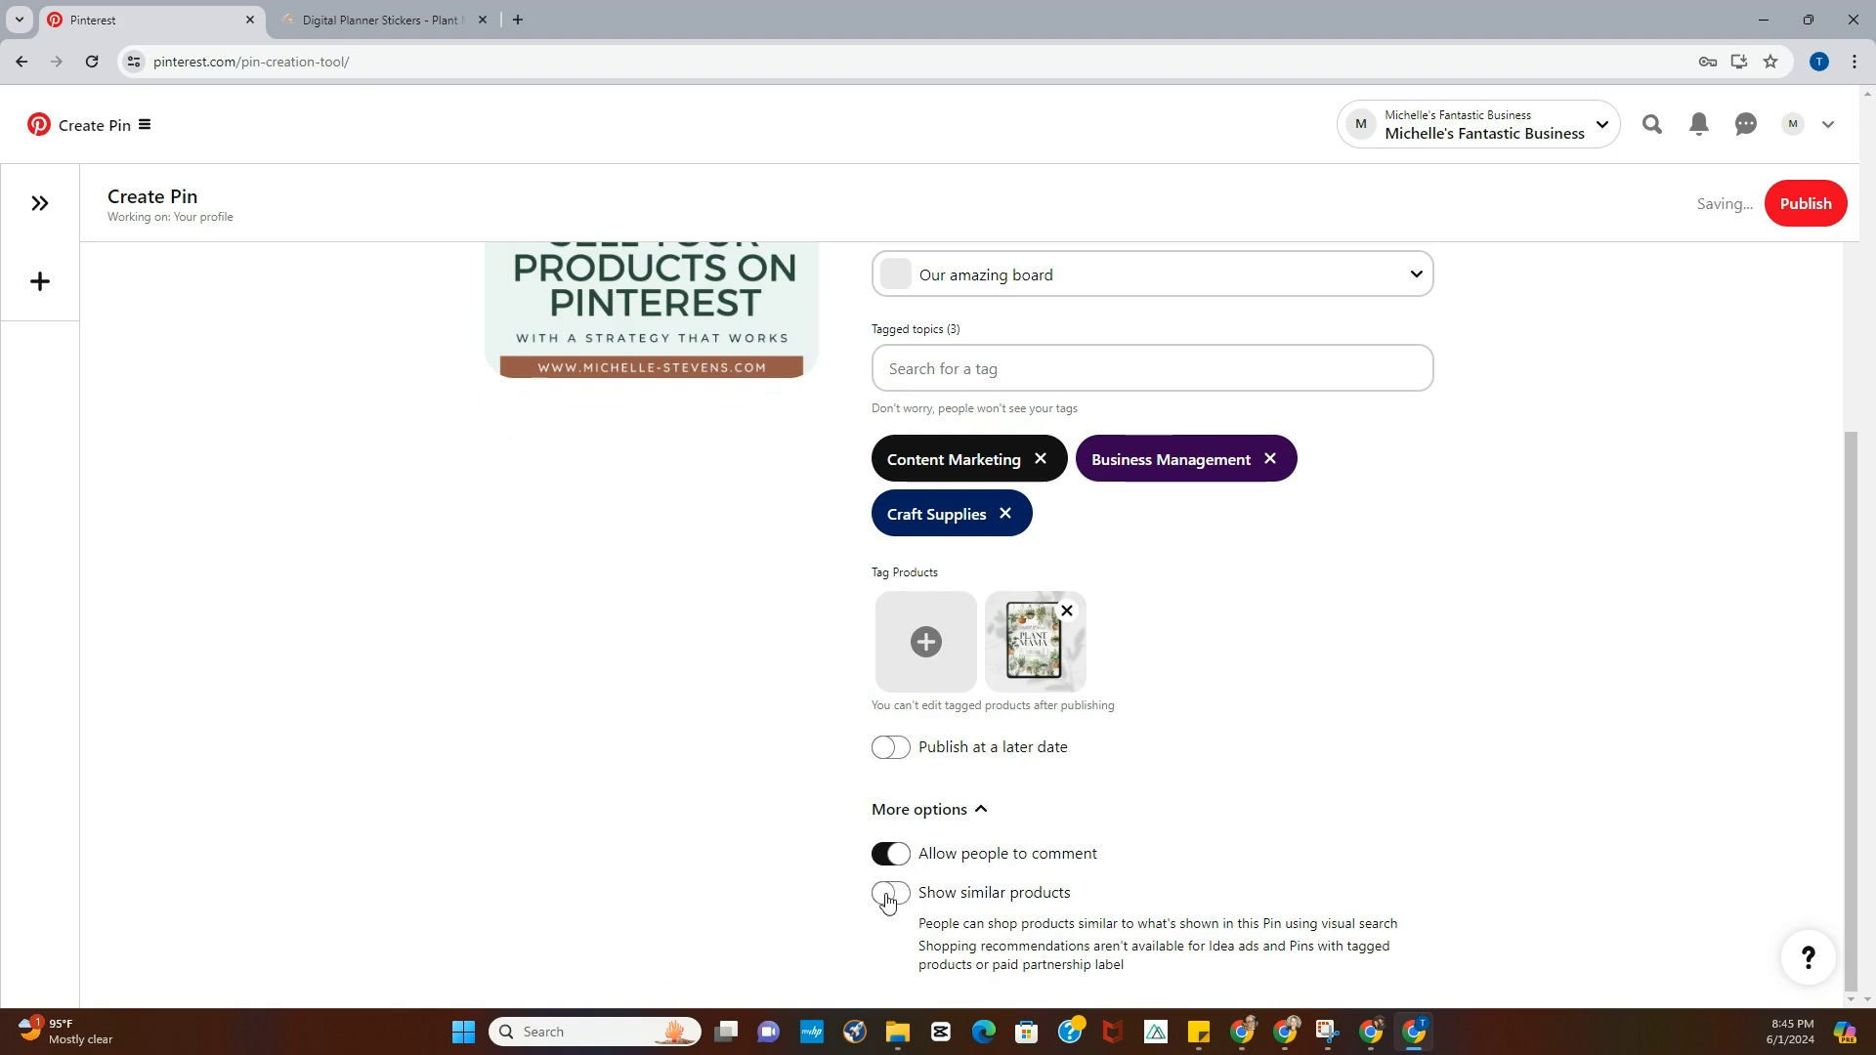
left_click(887, 901)
Publish the pin and open it from the confirmation notice
scroll(1235, 753, "up", 4)
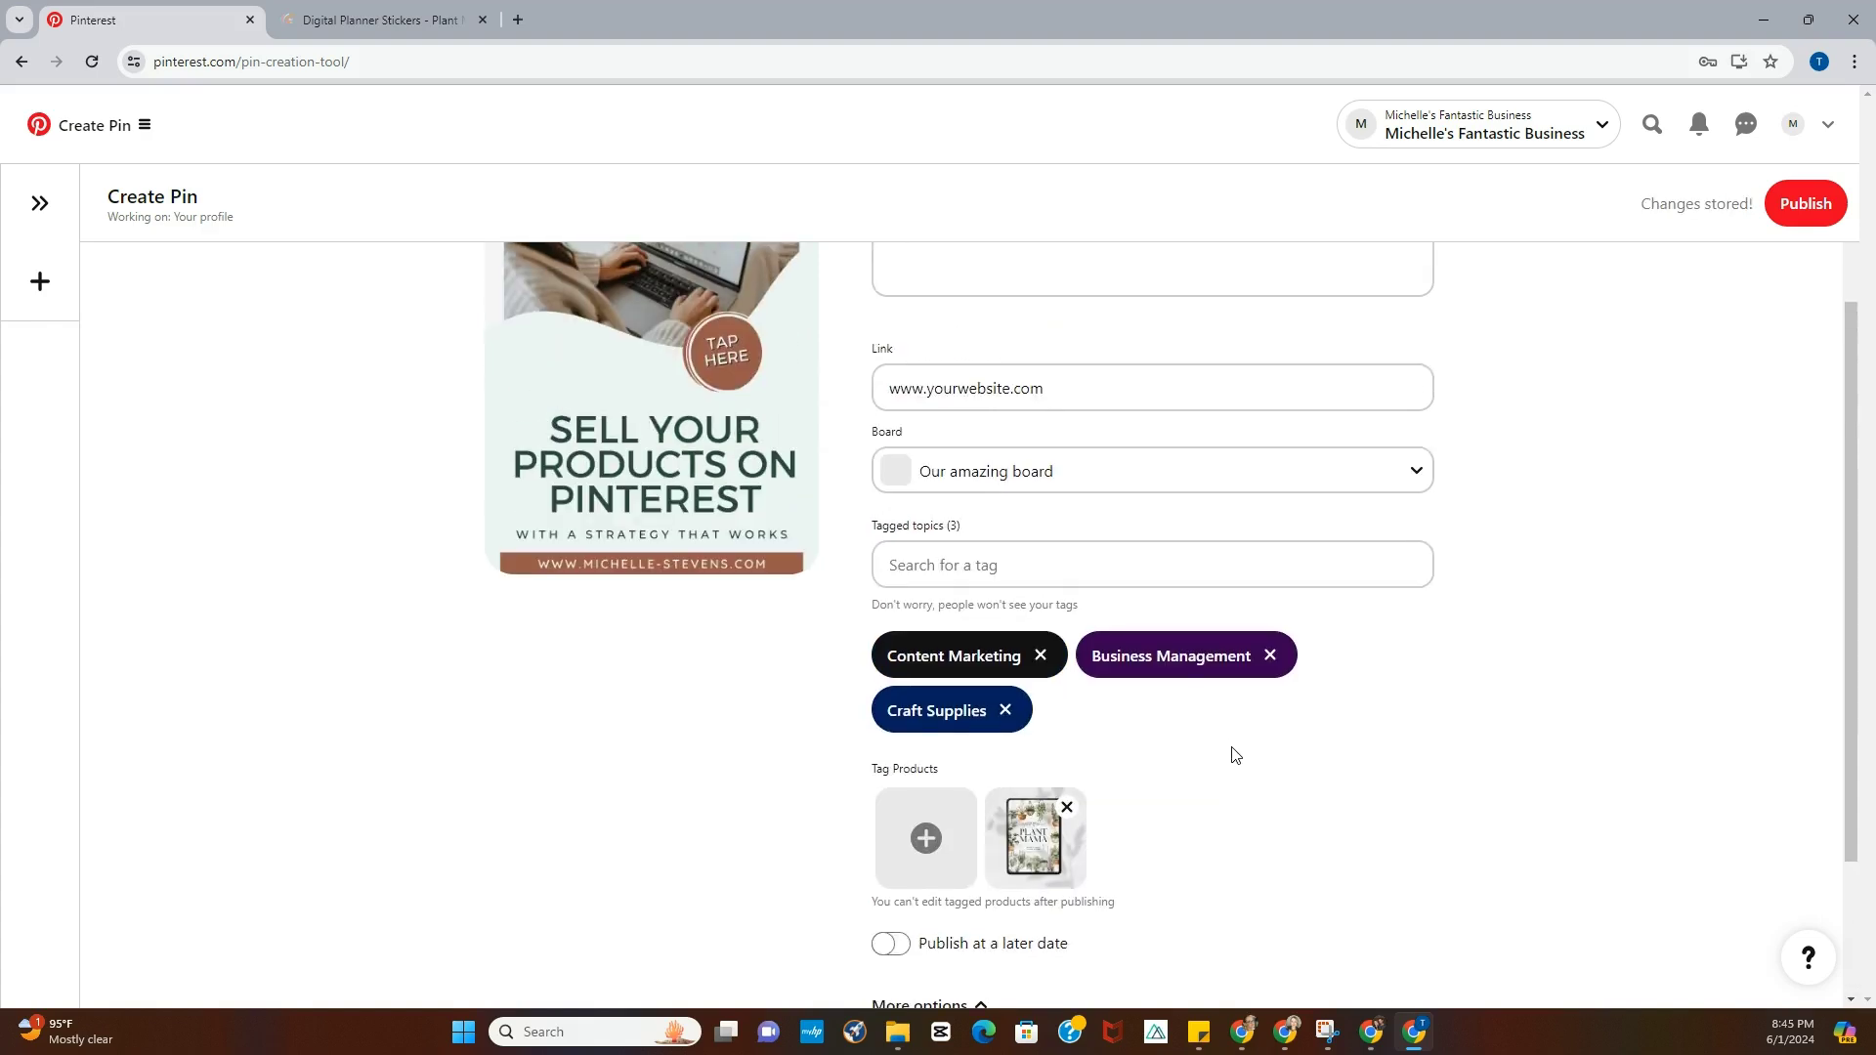
left_click(1825, 203)
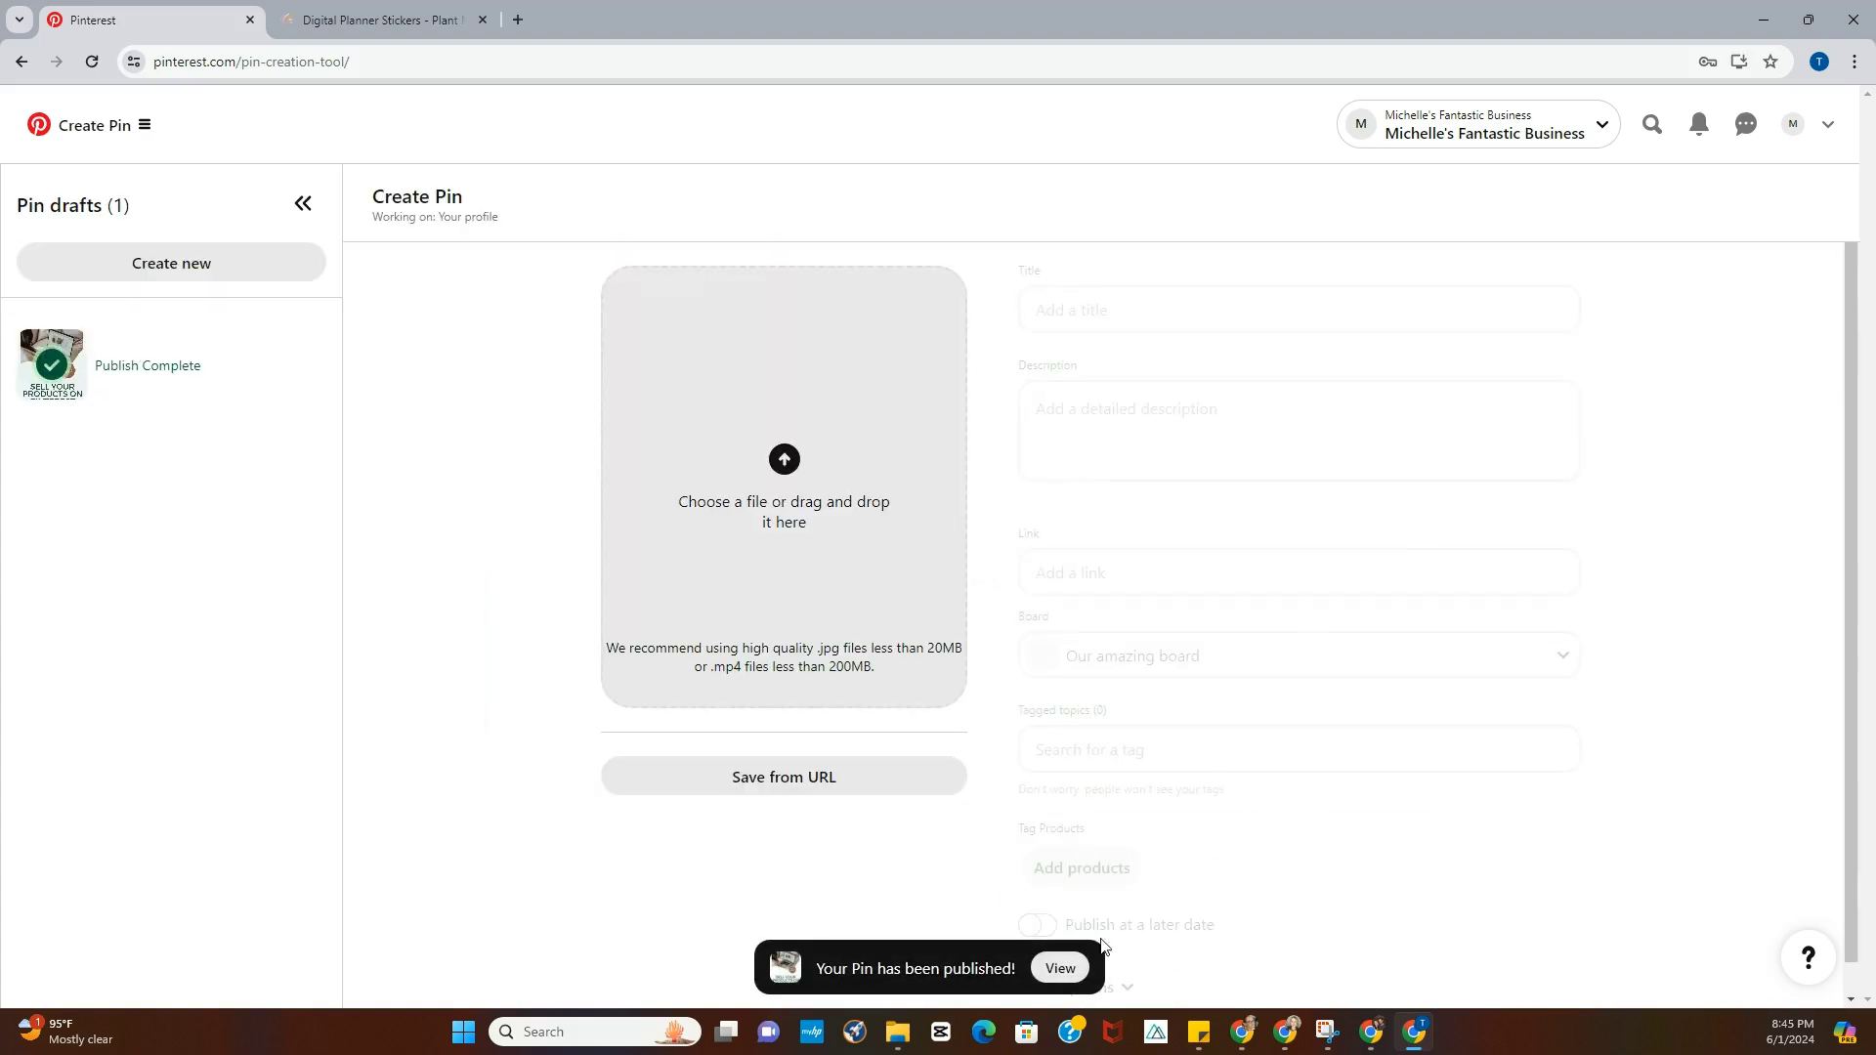
left_click(1061, 969)
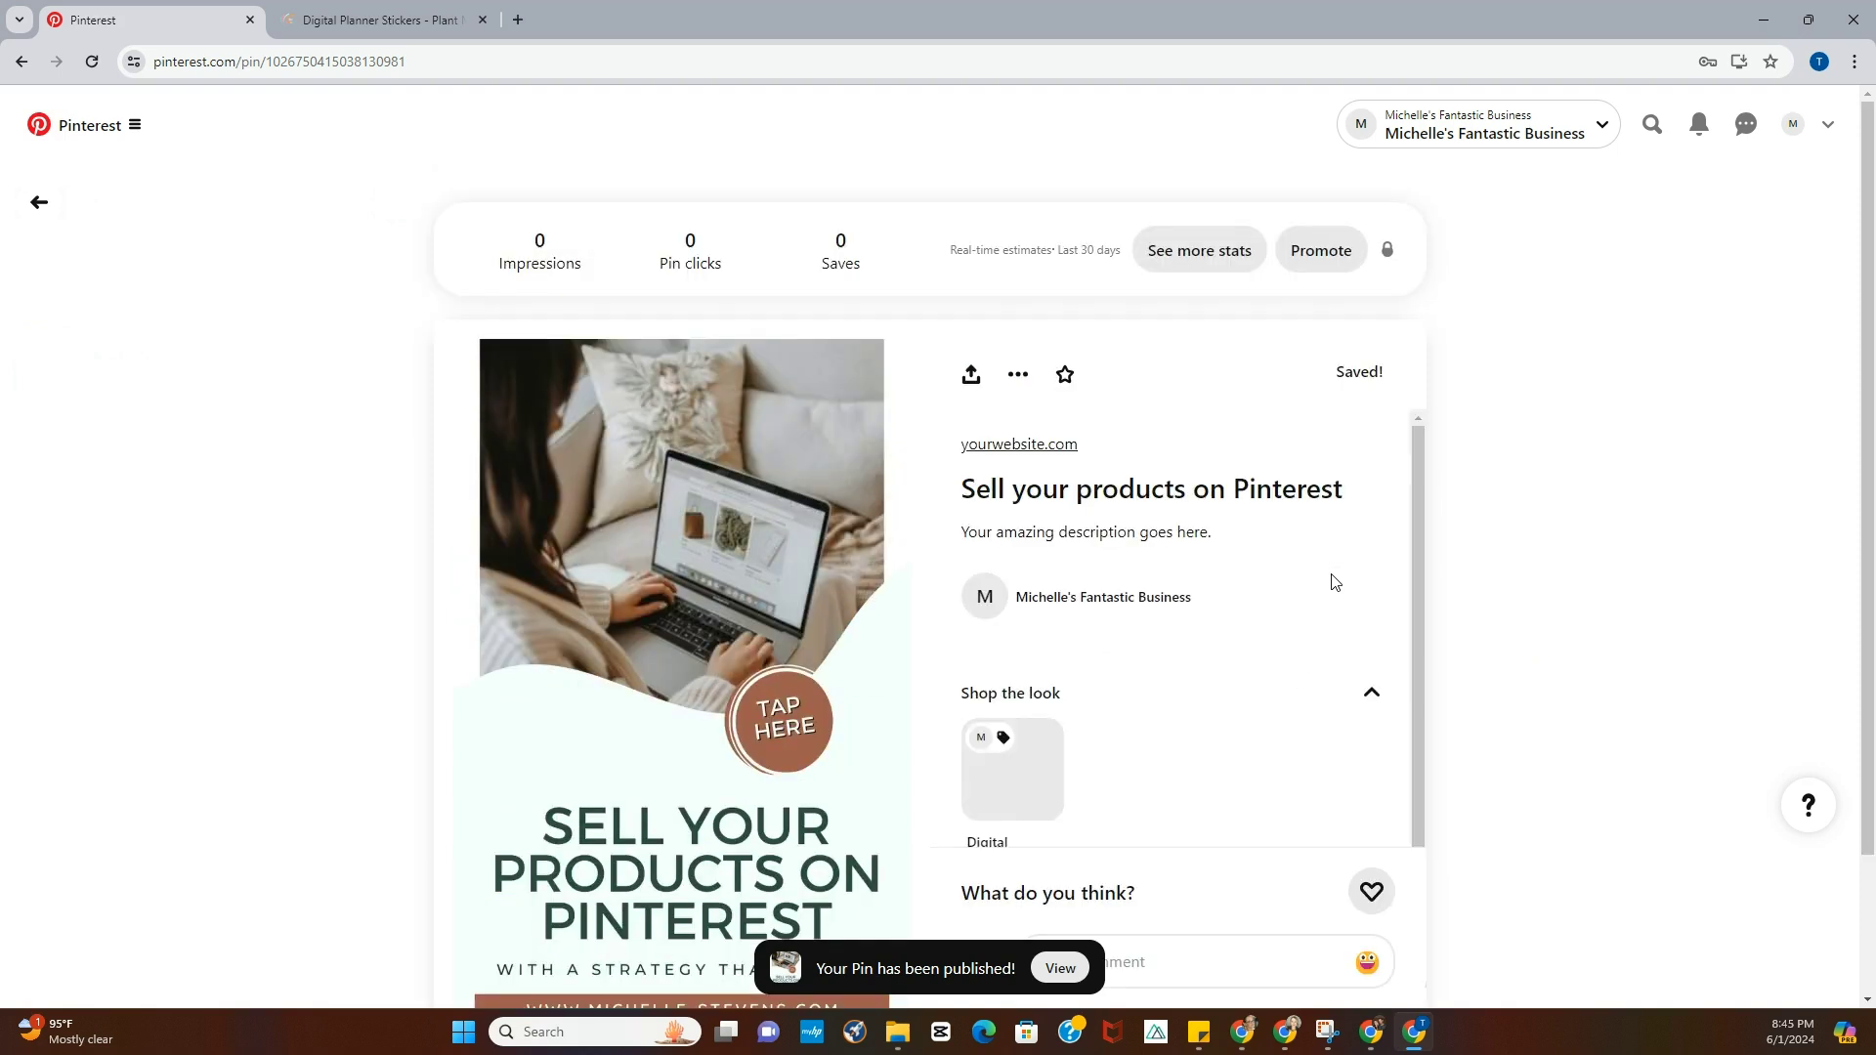
Scroll the published pin page to review its product, title, description and link
scroll(1058, 531, "down", 3)
scroll(1114, 516, "up", 3)
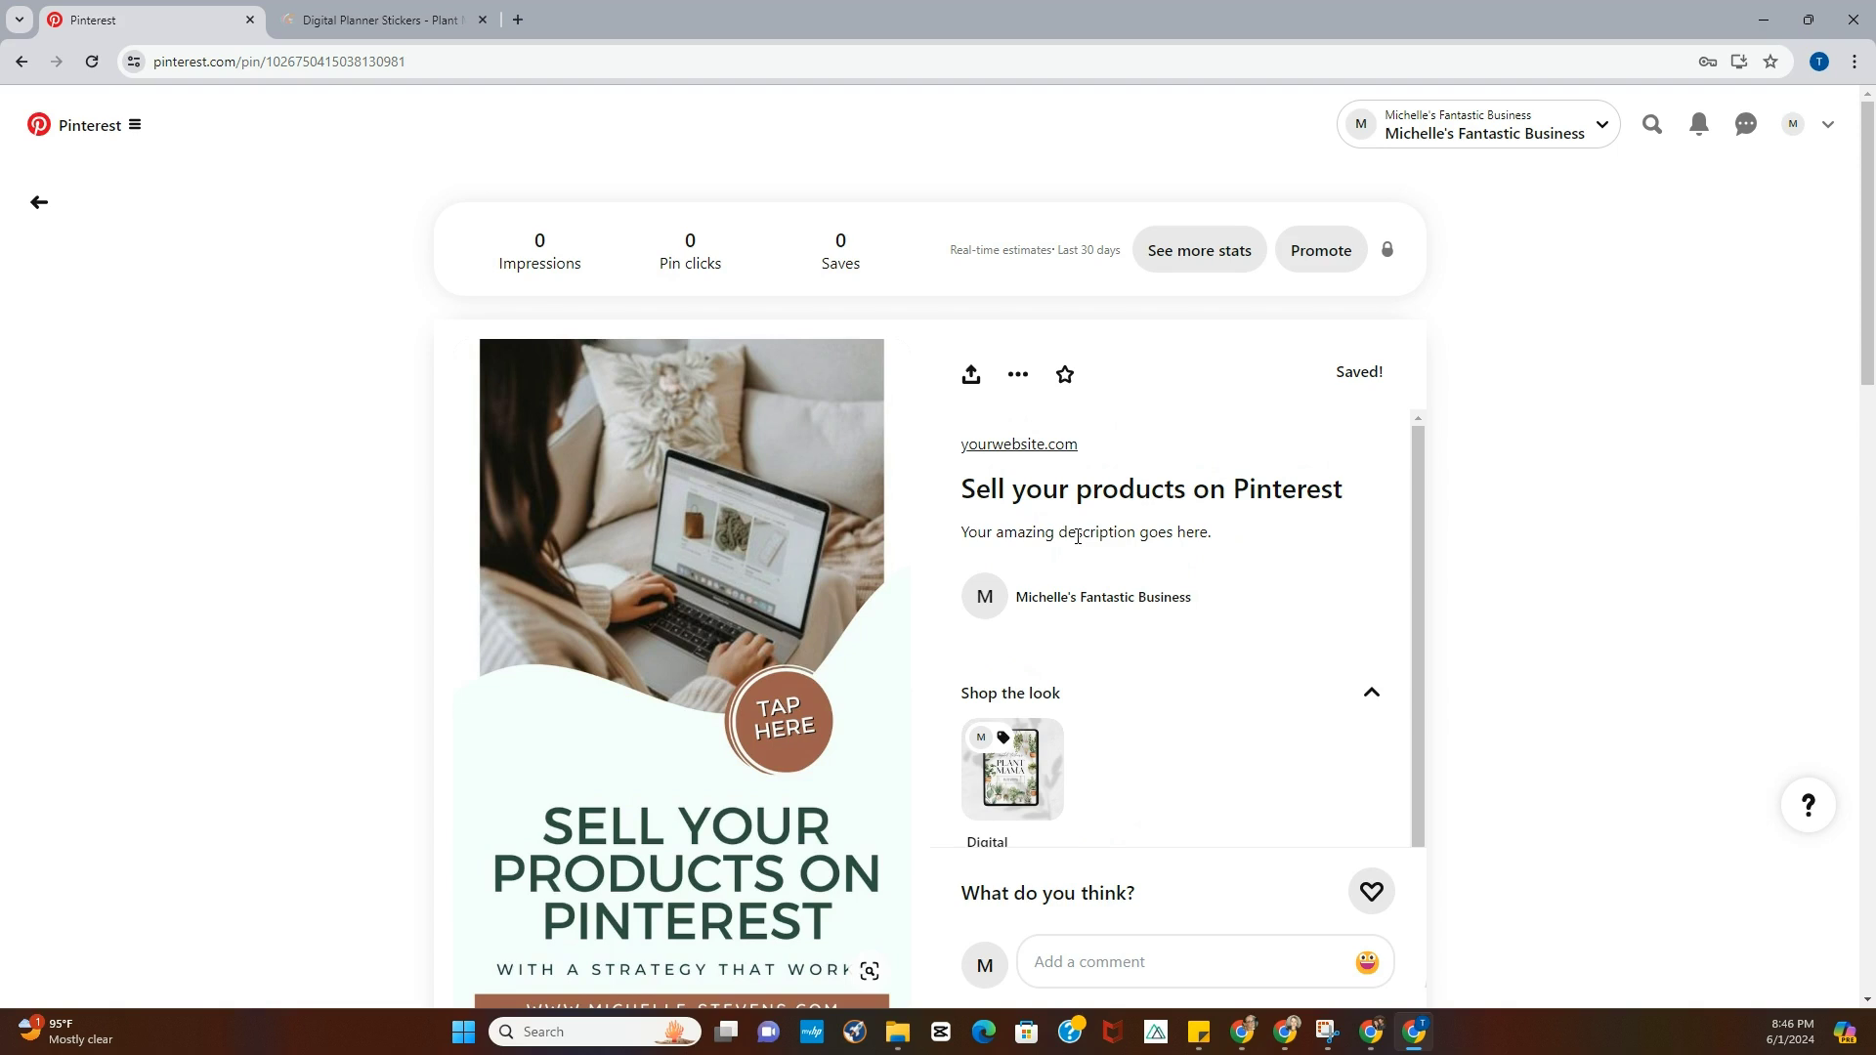
left_click(1802, 133)
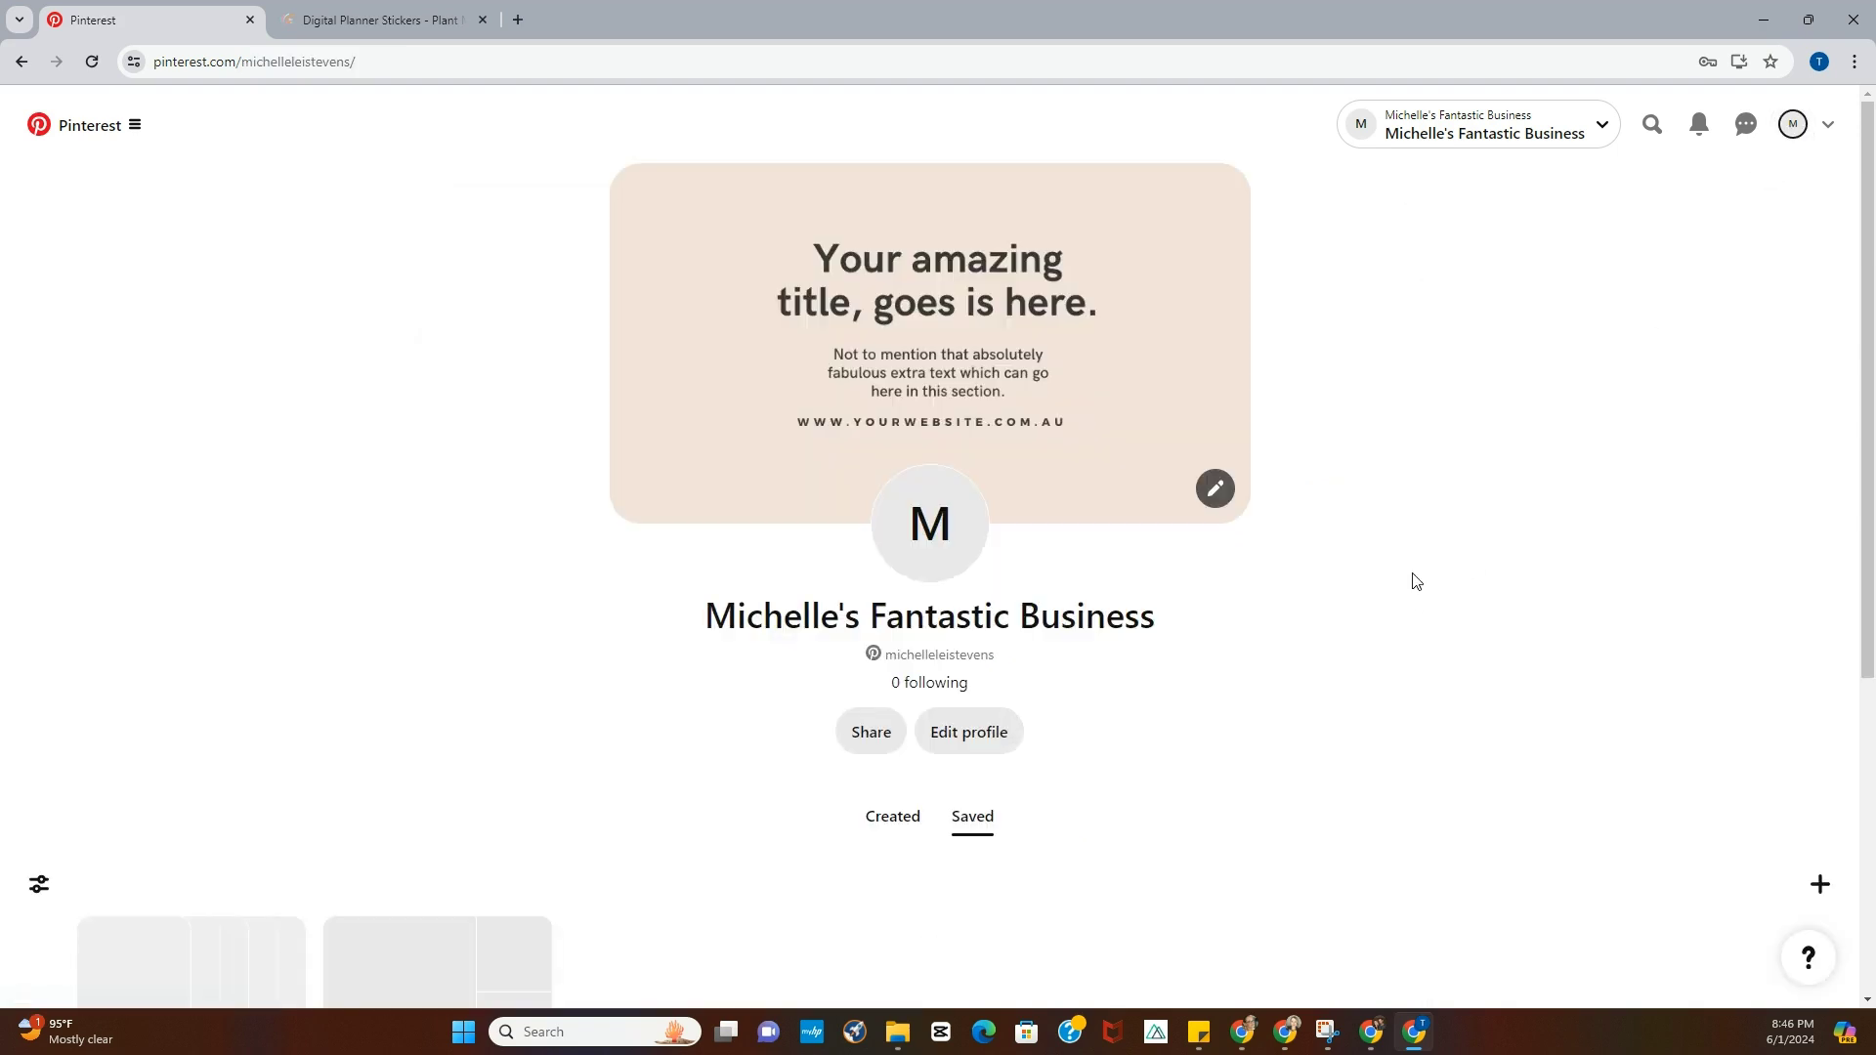
scroll(1412, 582, "down", 3)
scroll(1413, 582, "down", 2)
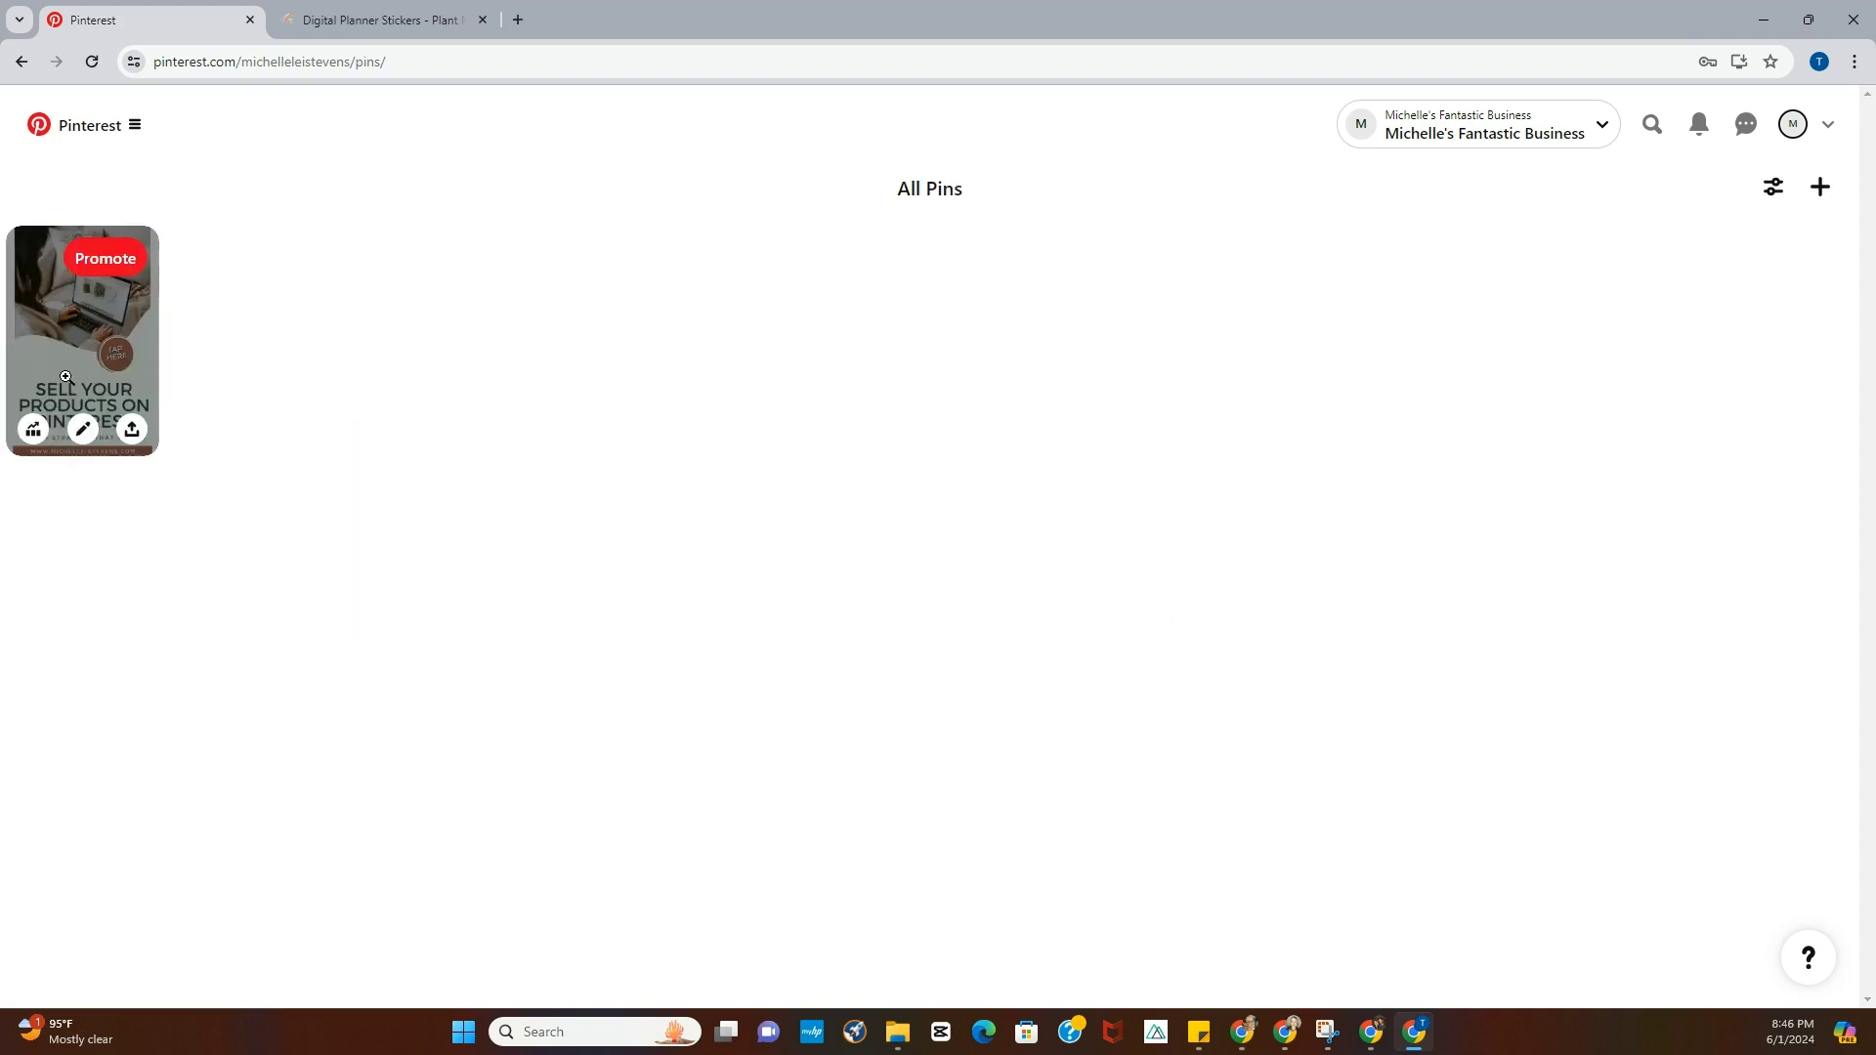
left_click(65, 377)
scroll(1088, 587, "down", 2)
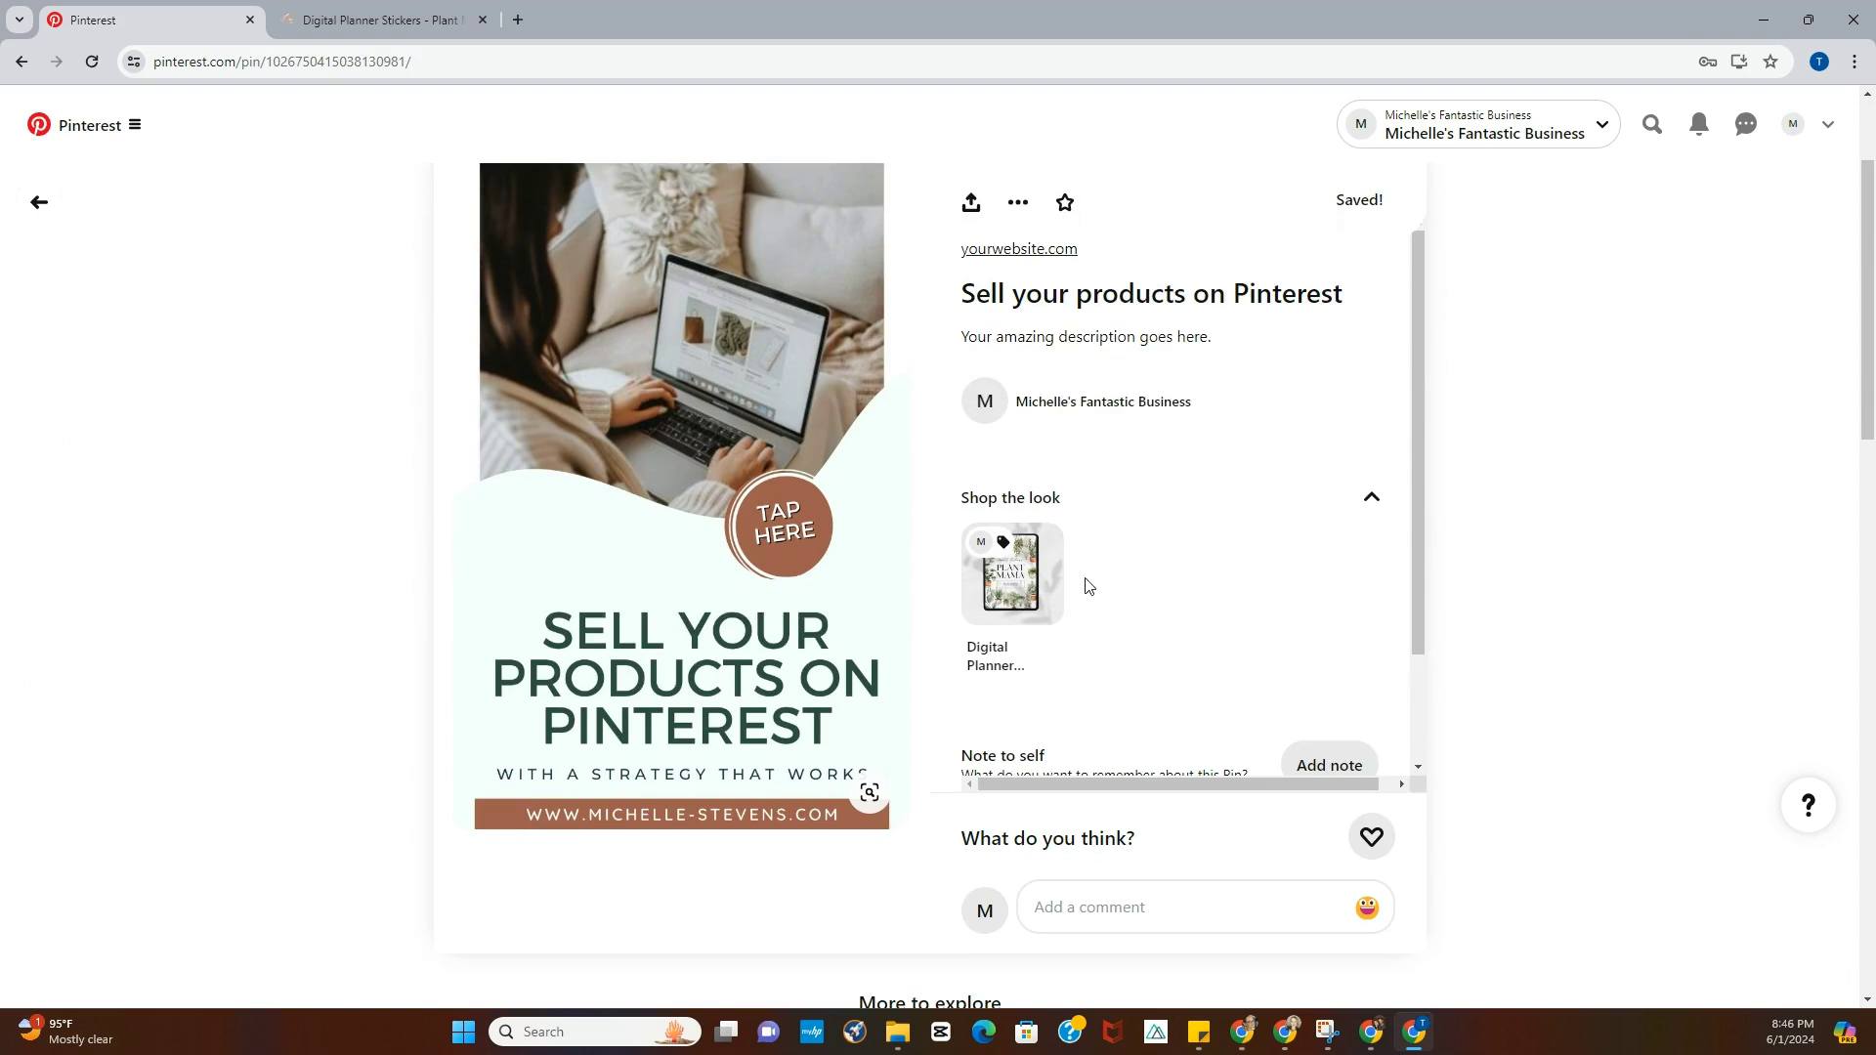
mouse_move(1016, 598)
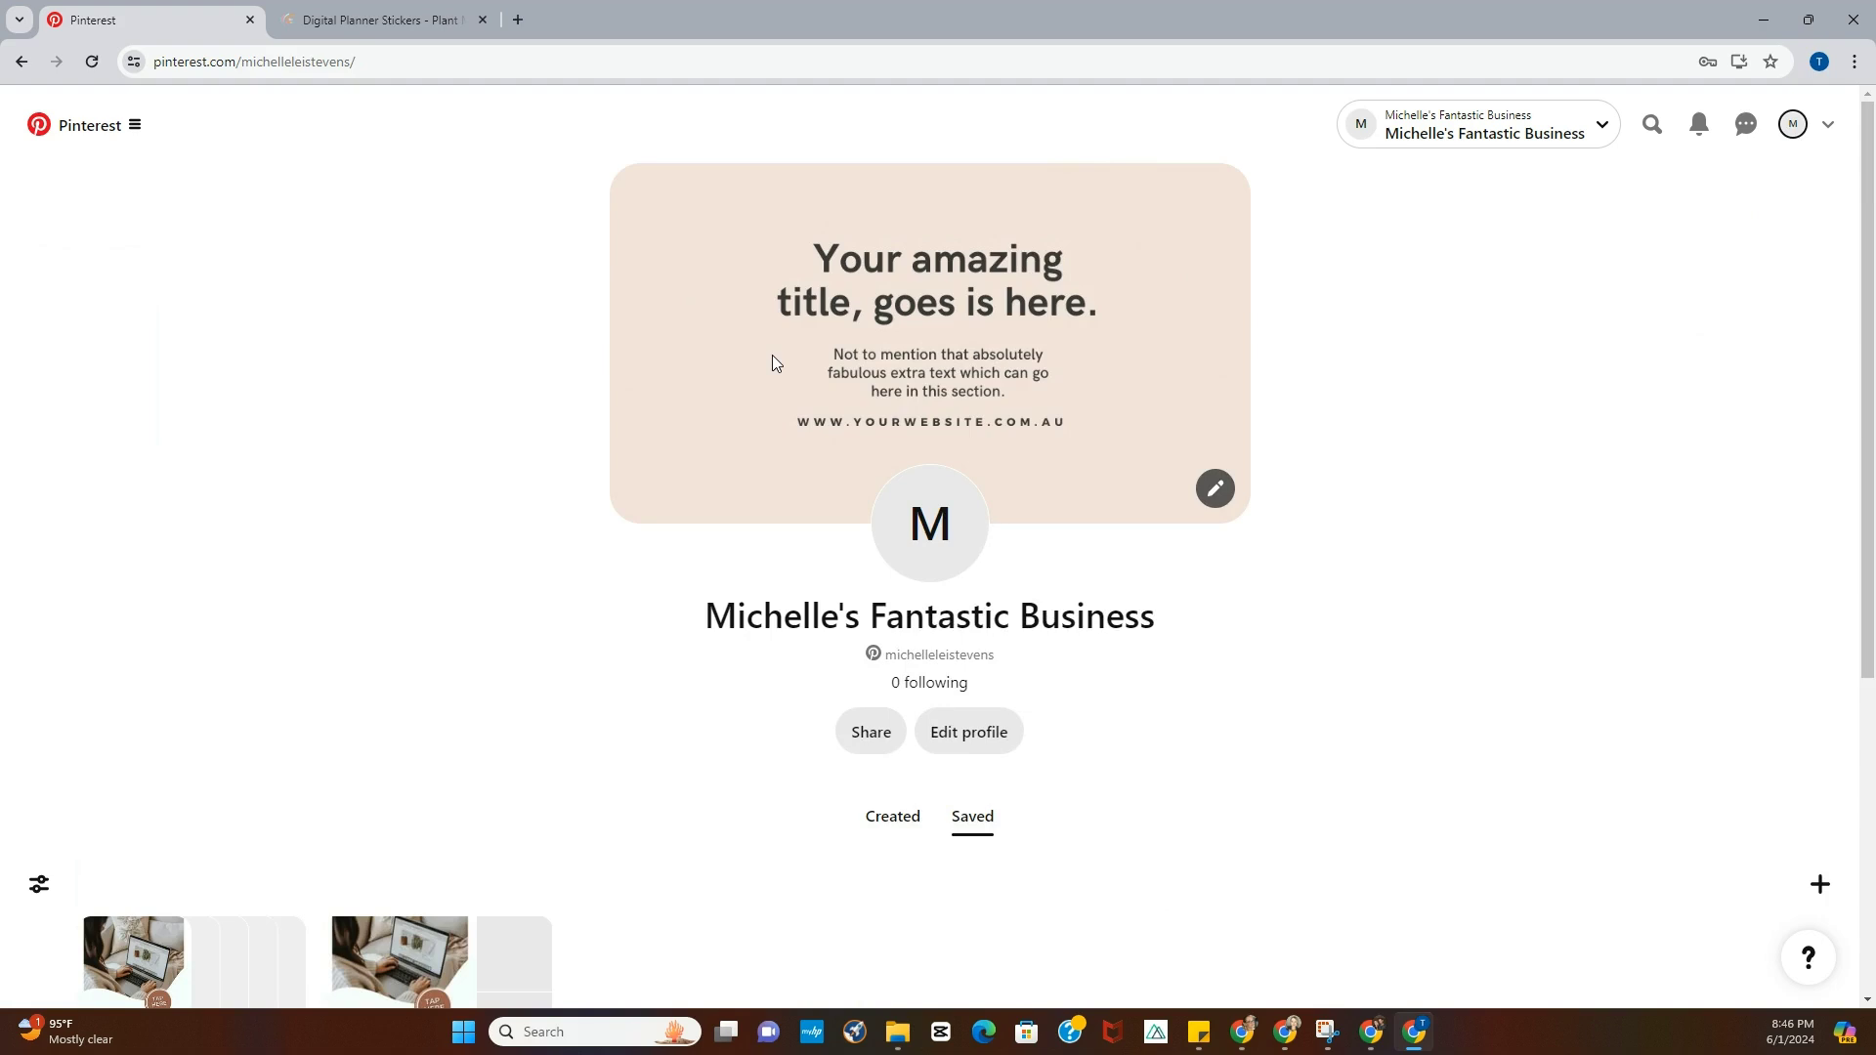
scroll(772, 363, "down", 3)
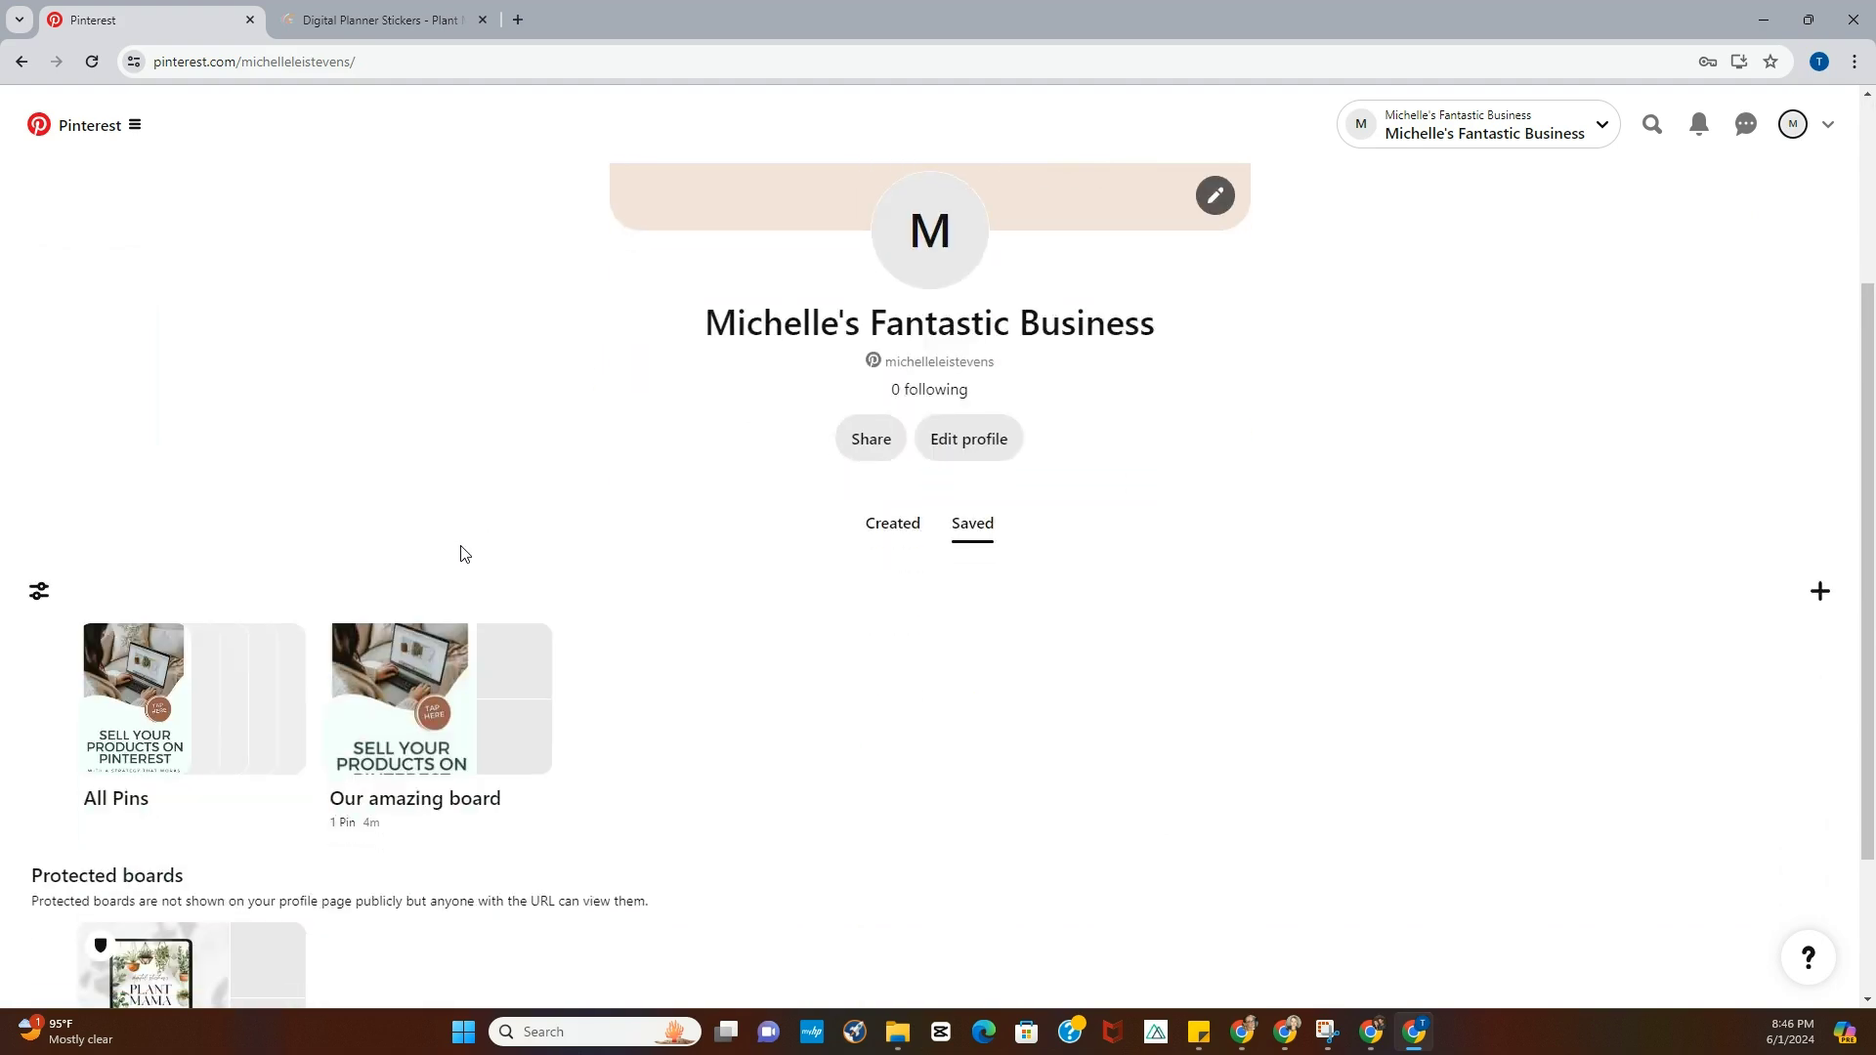